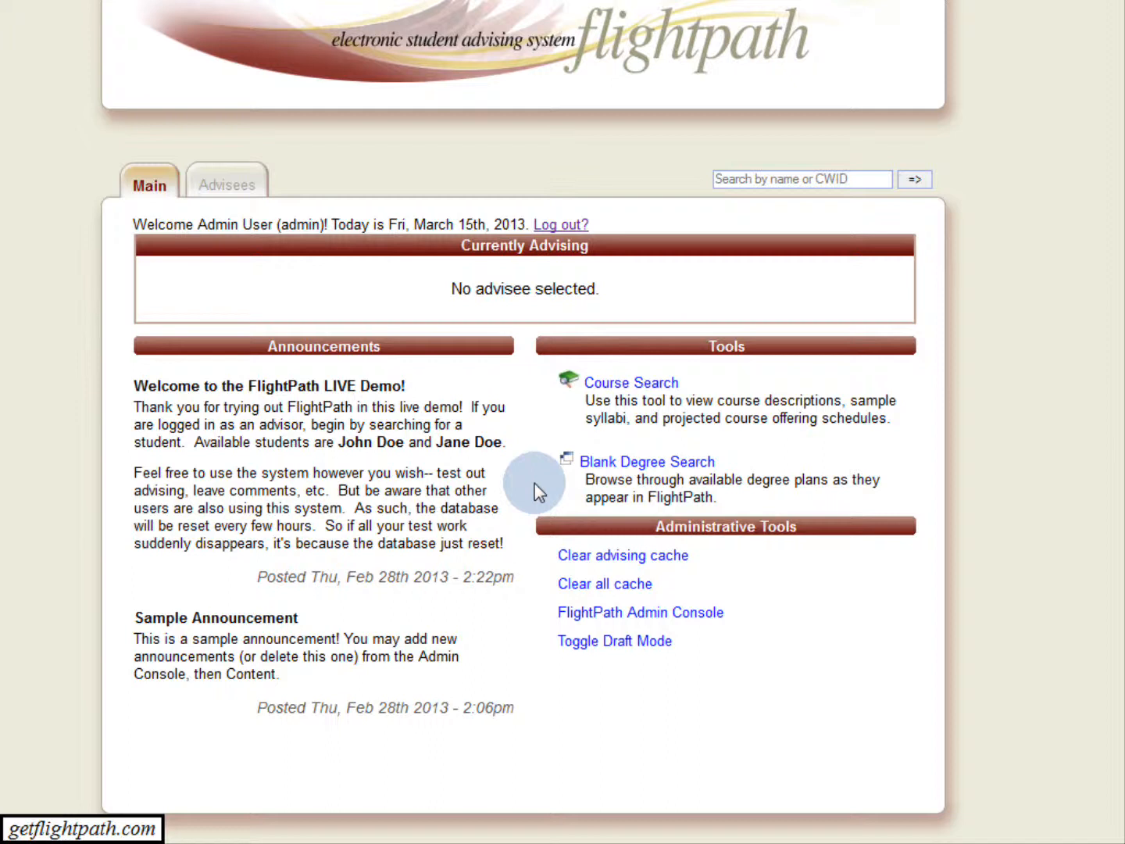
Open the list of courses for catalog year 2012-2013 from the FlightPath Admin Console.
{"action": "scroll", "coordinate": [482, 610], "scroll_direction": "down", "scroll_amount": 1}
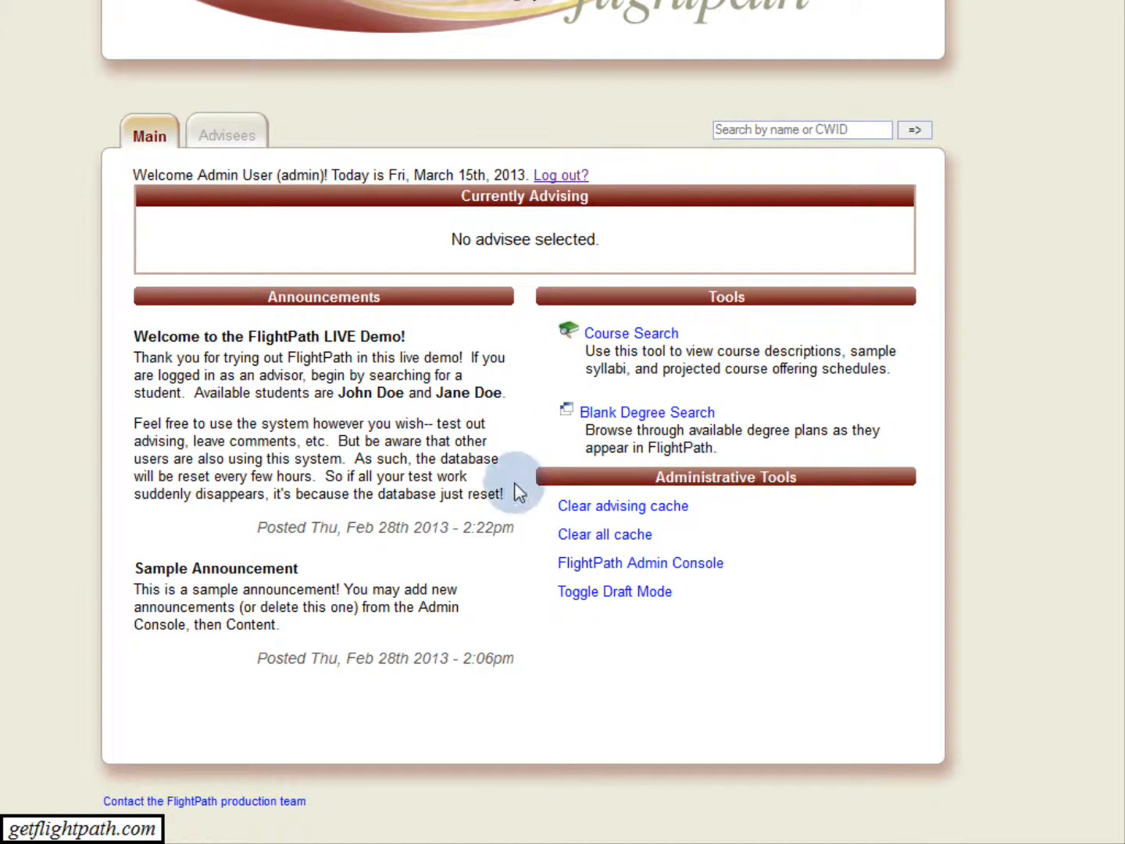
{"action": "scroll", "coordinate": [547, 500], "scroll_direction": "down", "scroll_amount": 1}
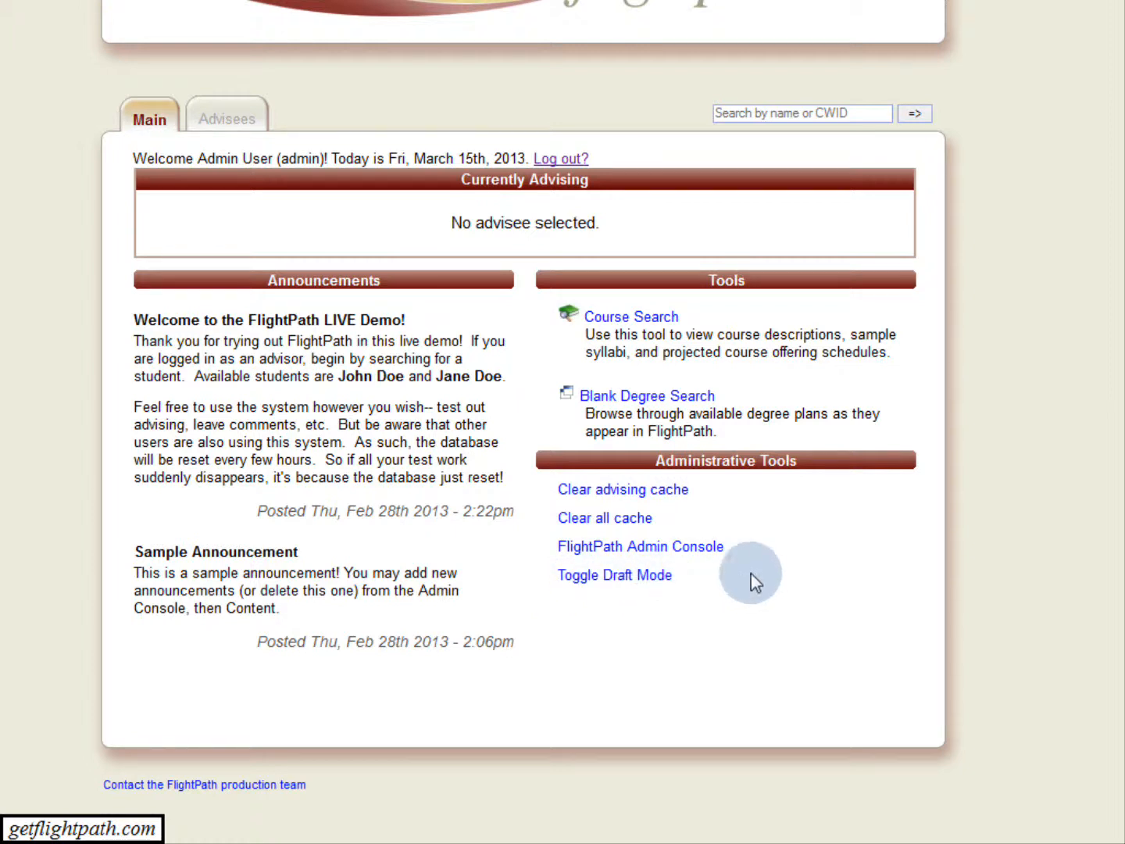
{"action": "left_click", "coordinate": [685, 551]}
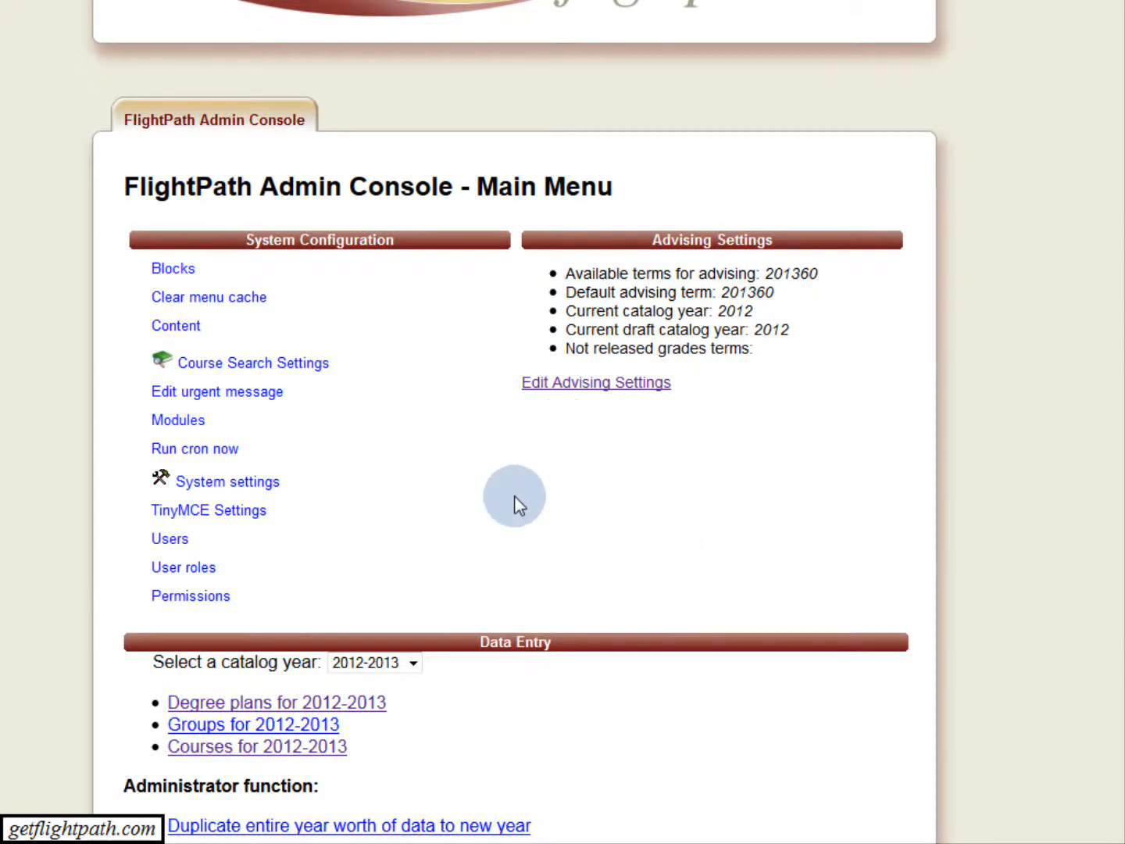
{"action": "scroll", "coordinate": [534, 524], "scroll_direction": "down", "scroll_amount": 3}
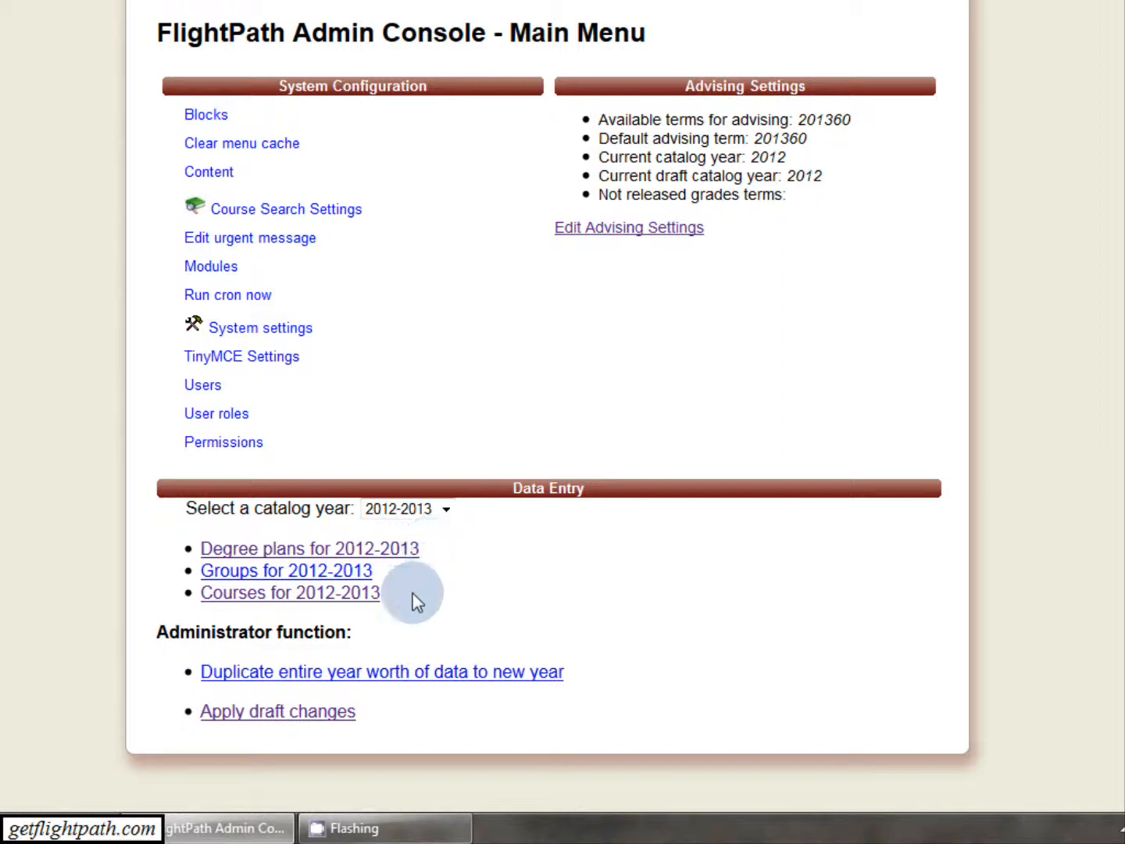
{"action": "left_click", "coordinate": [344, 594]}
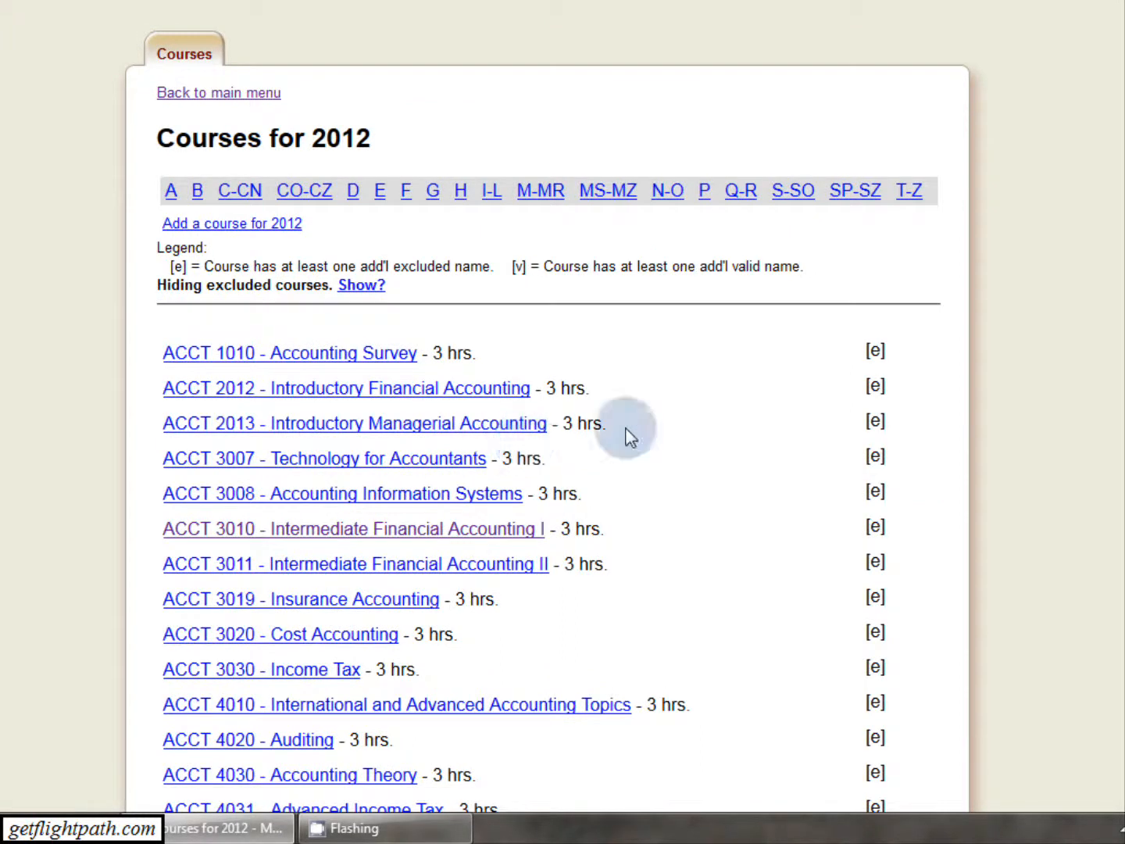
Find the ACCT 4033 - Information Security Assurance course in the 2012 list and open it for editing.
{"action": "scroll", "coordinate": [637, 362], "scroll_direction": "down", "scroll_amount": 9}
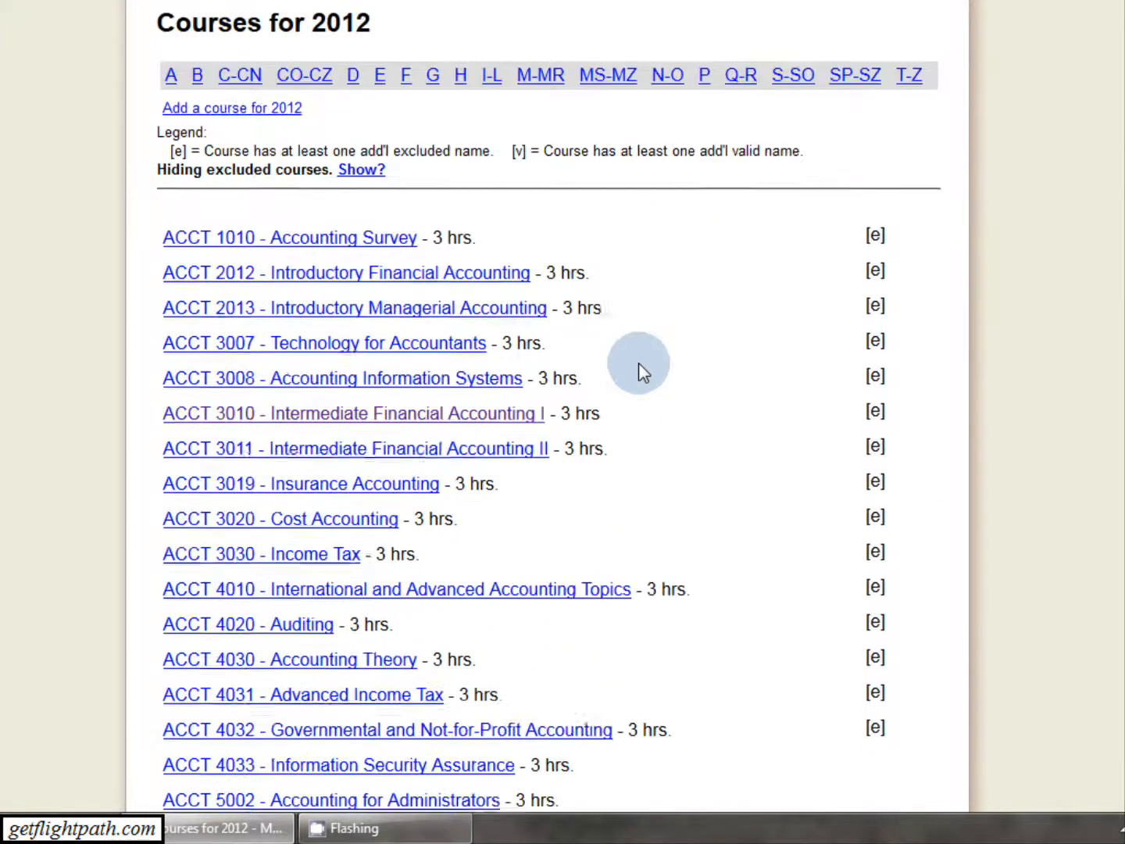
{"action": "scroll", "coordinate": [638, 362], "scroll_direction": "down", "scroll_amount": 4}
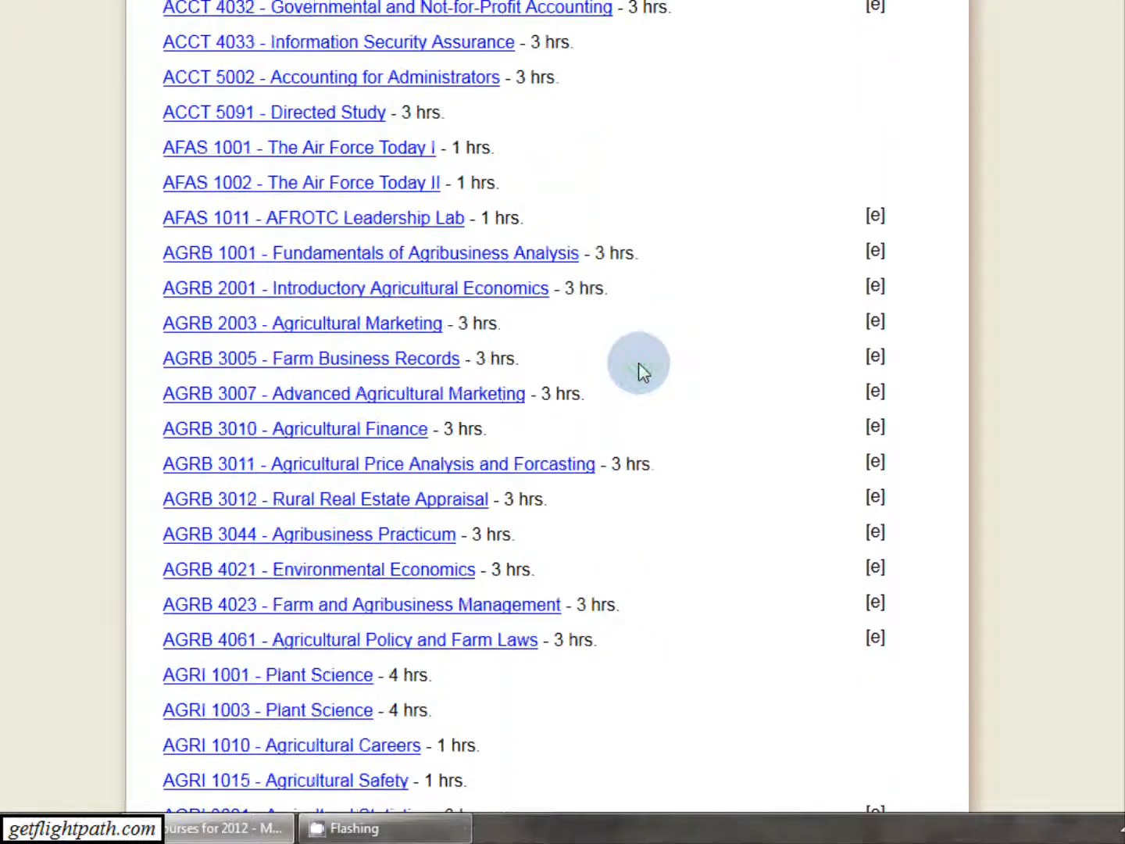
{"action": "scroll", "coordinate": [638, 363], "scroll_direction": "up", "scroll_amount": 7}
{"action": "scroll", "coordinate": [638, 361], "scroll_direction": "up", "scroll_amount": 5}
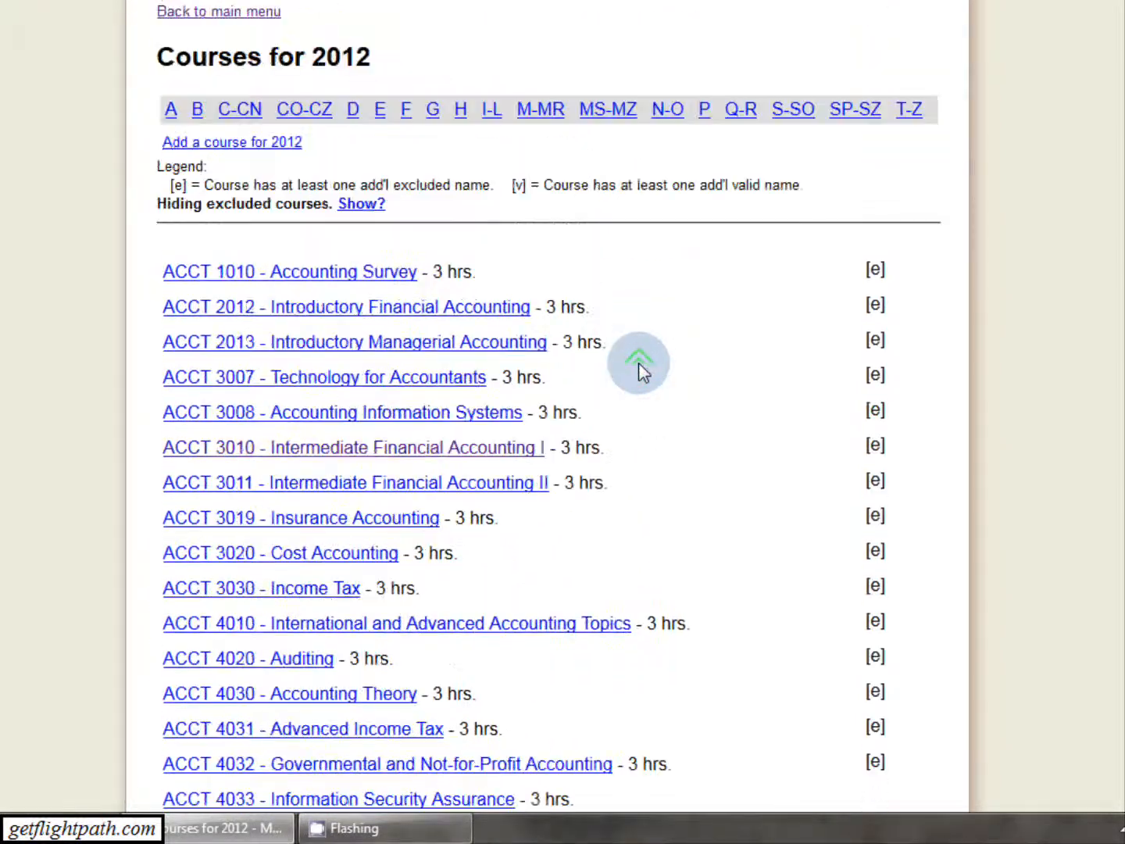
{"action": "scroll", "coordinate": [786, 376], "scroll_direction": "down", "scroll_amount": 7}
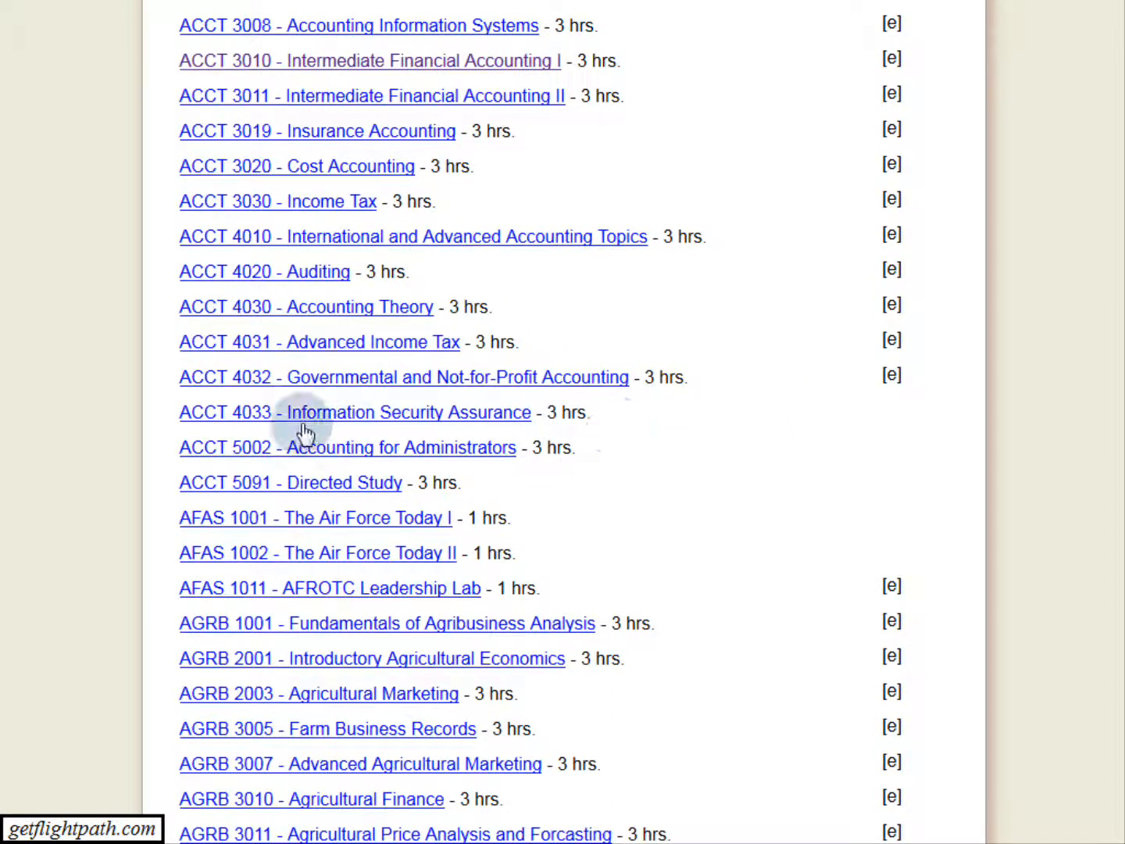
{"action": "left_click", "coordinate": [453, 414]}
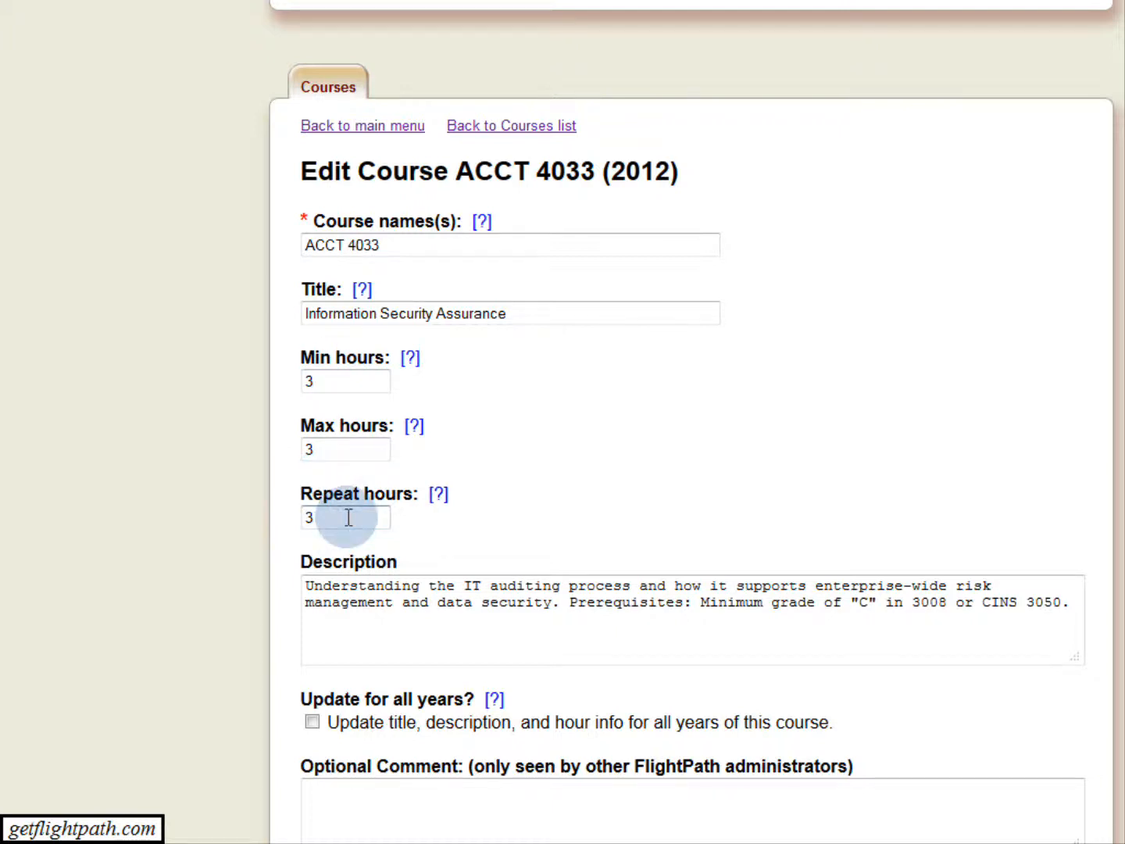
Set the course's minimum hours to 1, maximum hours to 6 and repeat hours to 6.
{"action": "double_click", "coordinate": [301, 379]}
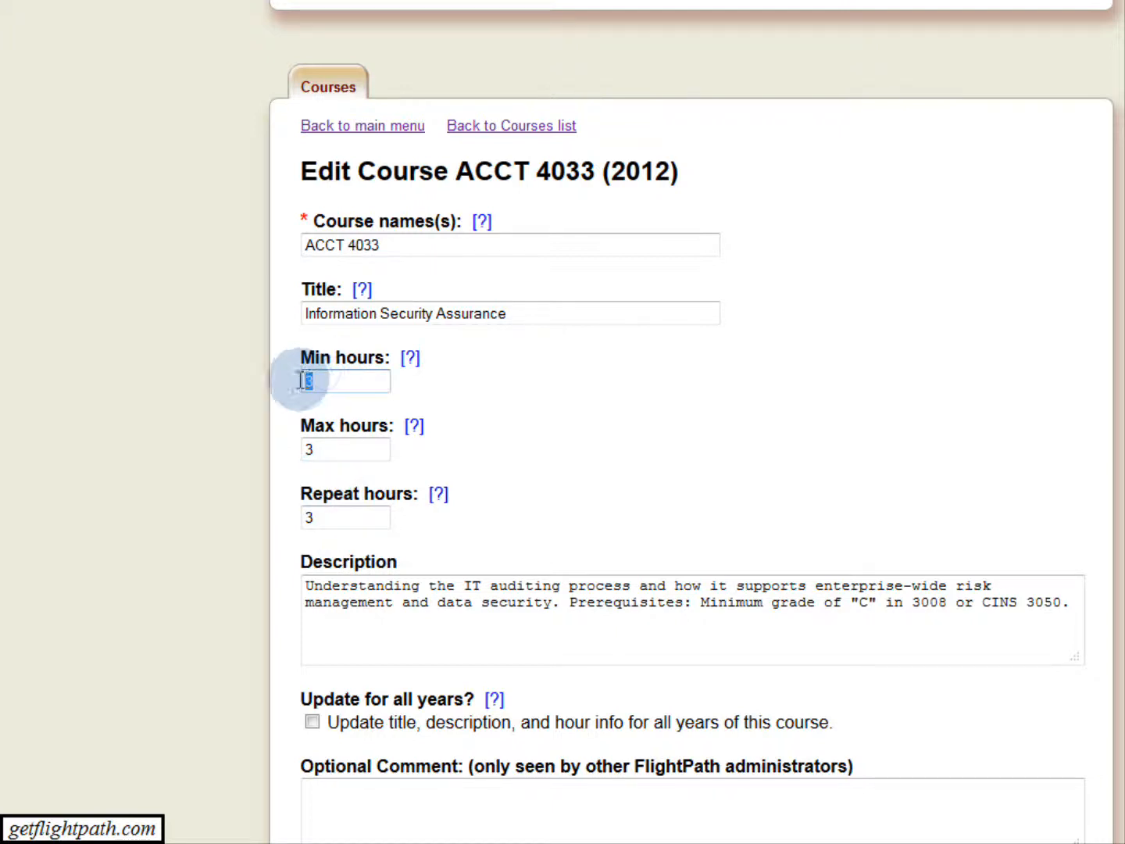
{"action": "type", "text": "1"}
{"action": "key", "text": "Tab"}
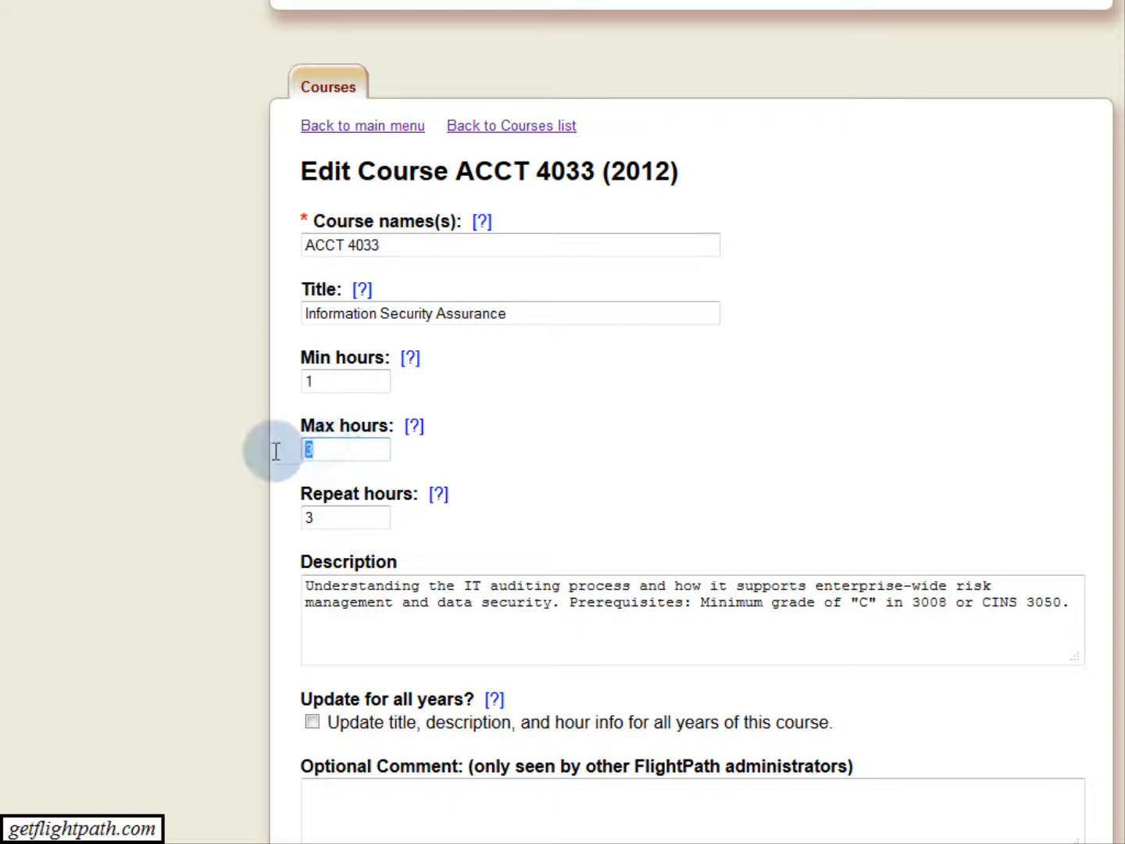
{"action": "type", "text": "6"}
{"action": "key", "text": "Tab"}
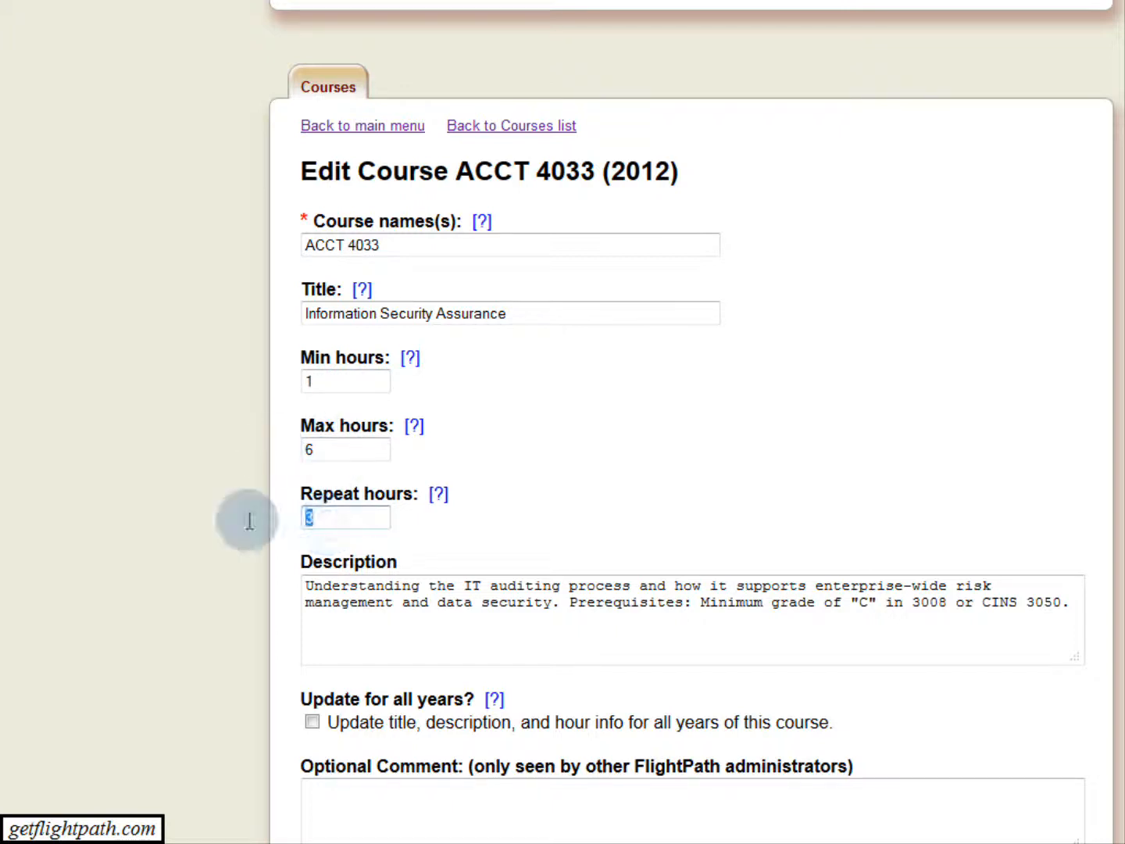
{"action": "type", "text": "6"}
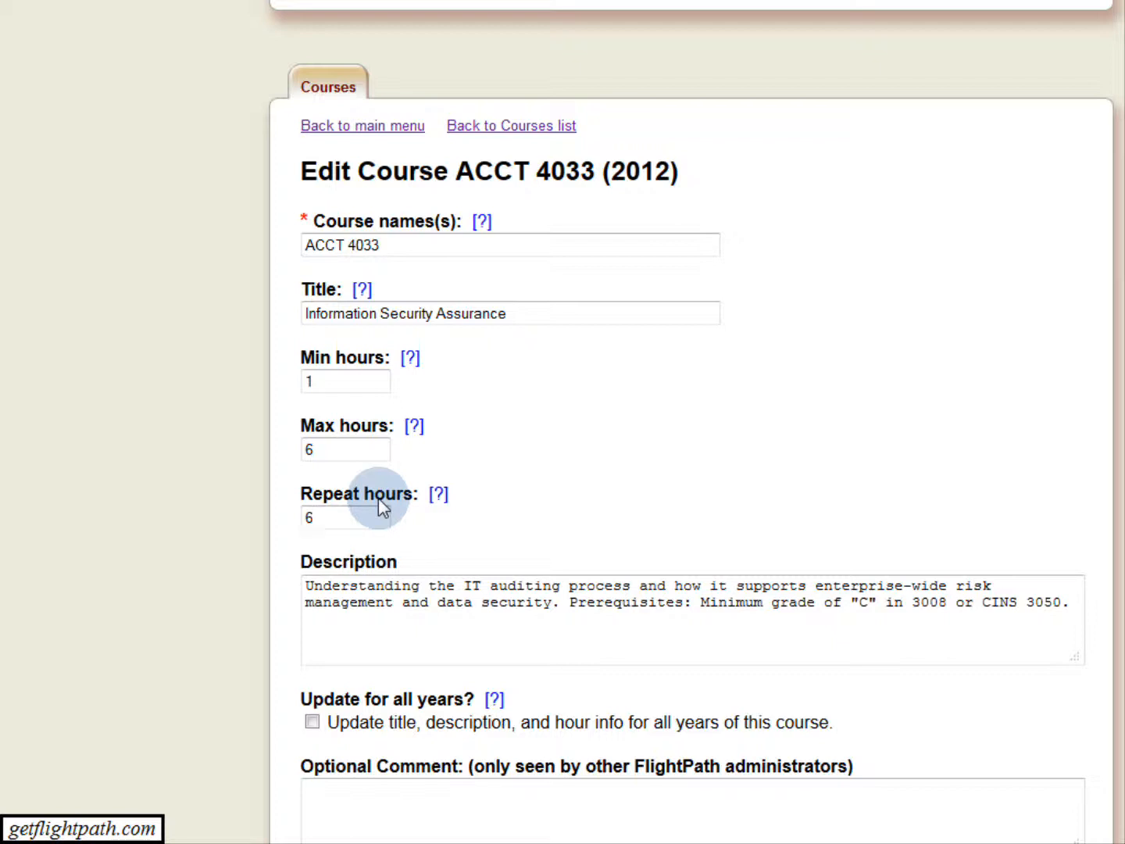
Restore the course's minimum, maximum and repeat hours to 3 each.
{"action": "left_click_drag", "start_coordinate": [326, 382], "coordinate": [286, 381]}
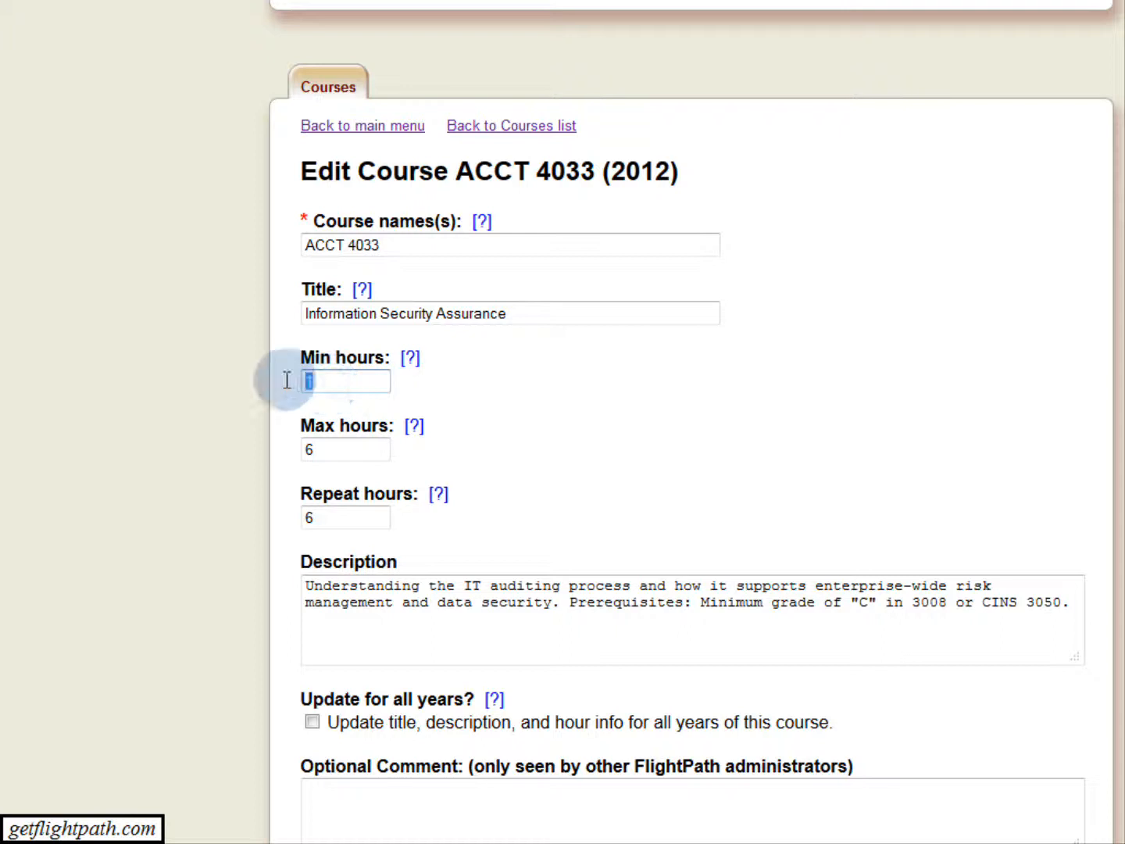
{"action": "type", "text": "3"}
{"action": "left_click_drag", "start_coordinate": [326, 451], "coordinate": [286, 451]}
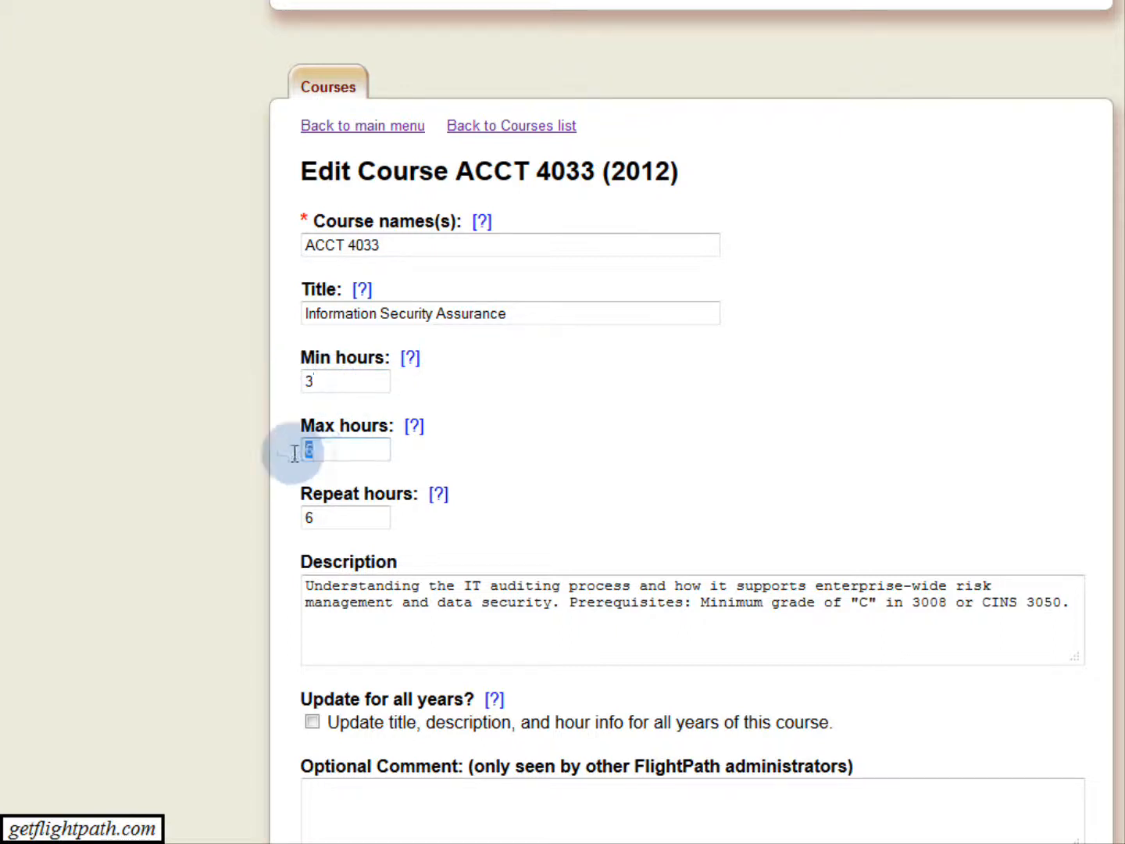
{"action": "type", "text": "3"}
{"action": "left_click_drag", "start_coordinate": [326, 513], "coordinate": [265, 518]}
{"action": "type", "text": "3"}
Examine the ACCT 4033 edit form, including its option to update all years, and the catalog year in its heading.
{"action": "scroll", "coordinate": [197, 589], "scroll_direction": "down", "scroll_amount": 3}
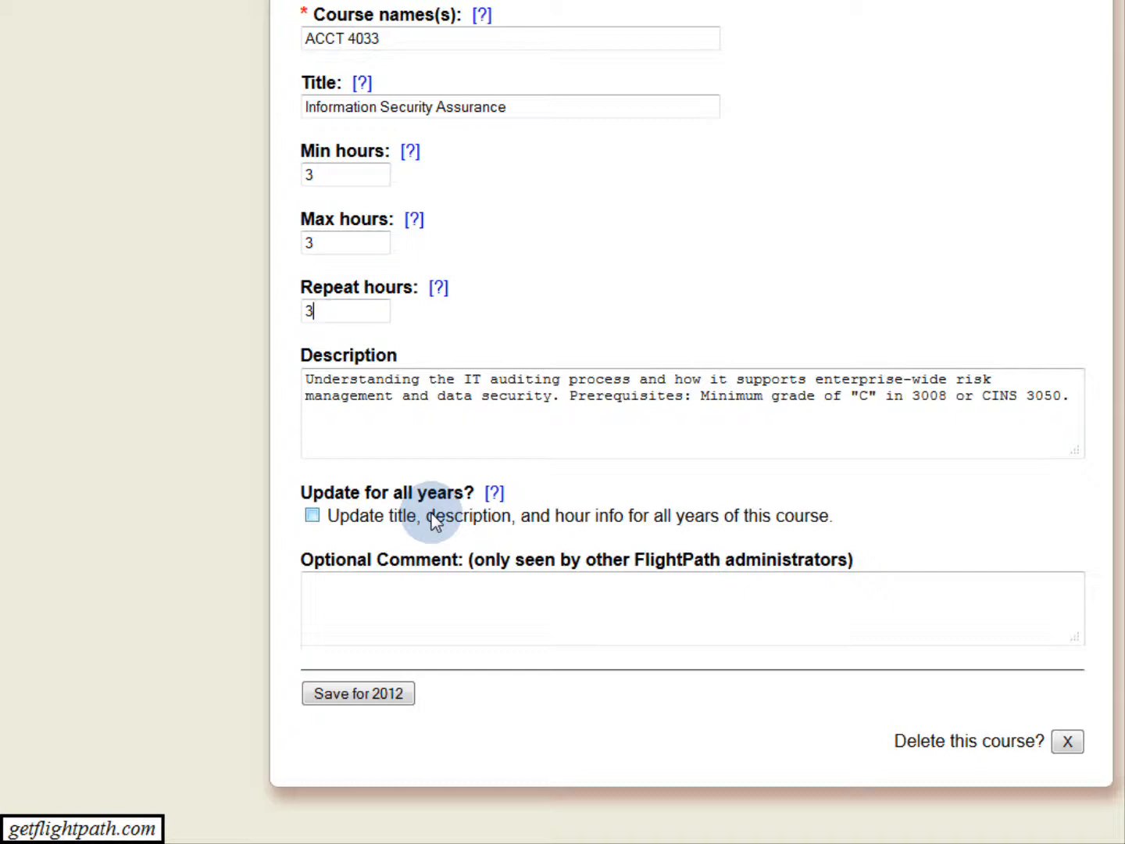
{"action": "scroll", "coordinate": [557, 185], "scroll_direction": "up", "scroll_amount": 2}
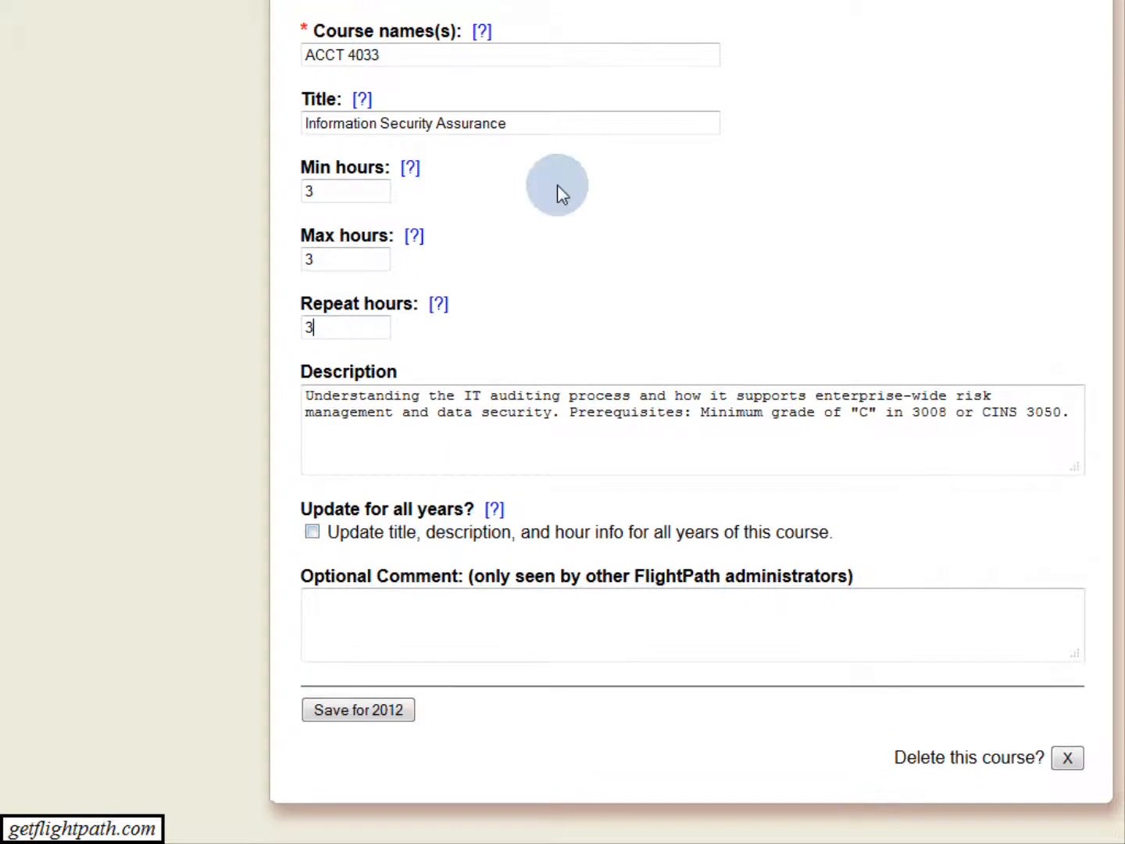
{"action": "scroll", "coordinate": [557, 185], "scroll_direction": "up", "scroll_amount": 5}
{"action": "left_click_drag", "start_coordinate": [611, 195], "coordinate": [671, 197]}
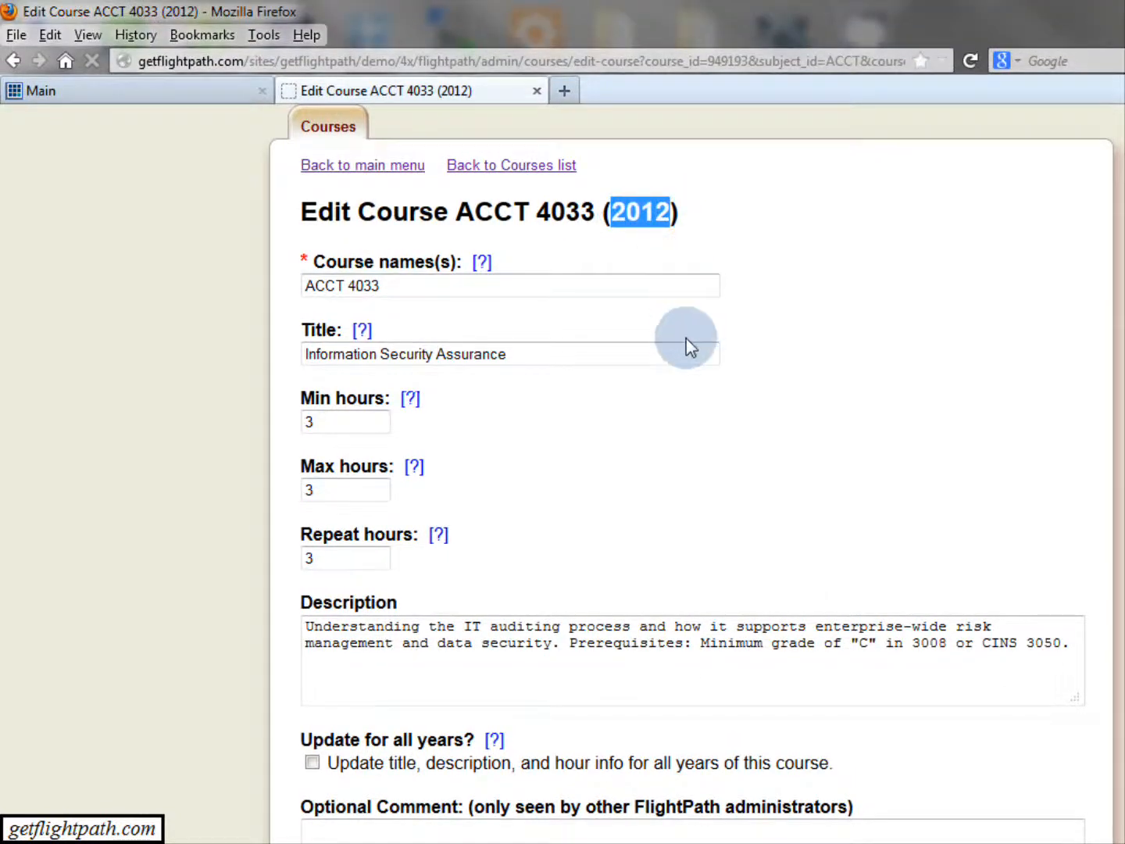
{"action": "left_click", "coordinate": [467, 679]}
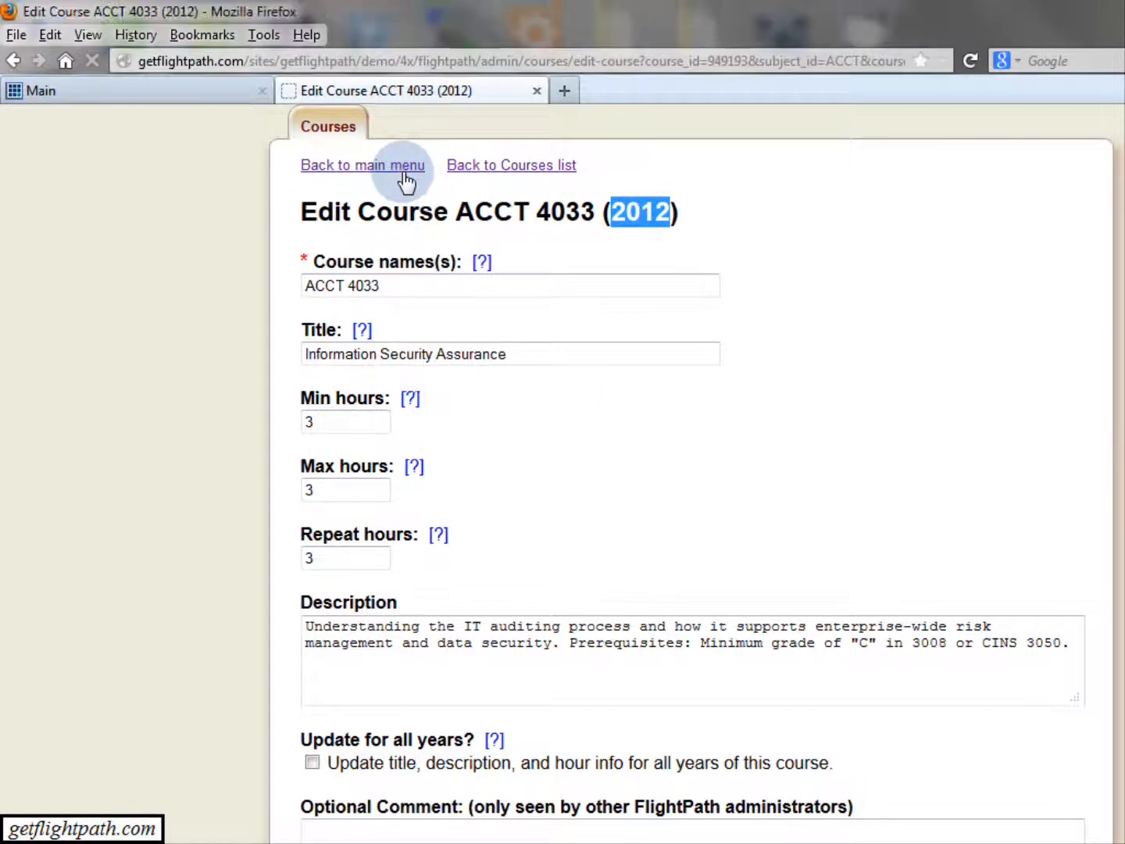
Return to the admin main menu and open the art_electives group from the groups for 2012-2013.
{"action": "left_click", "coordinate": [402, 165]}
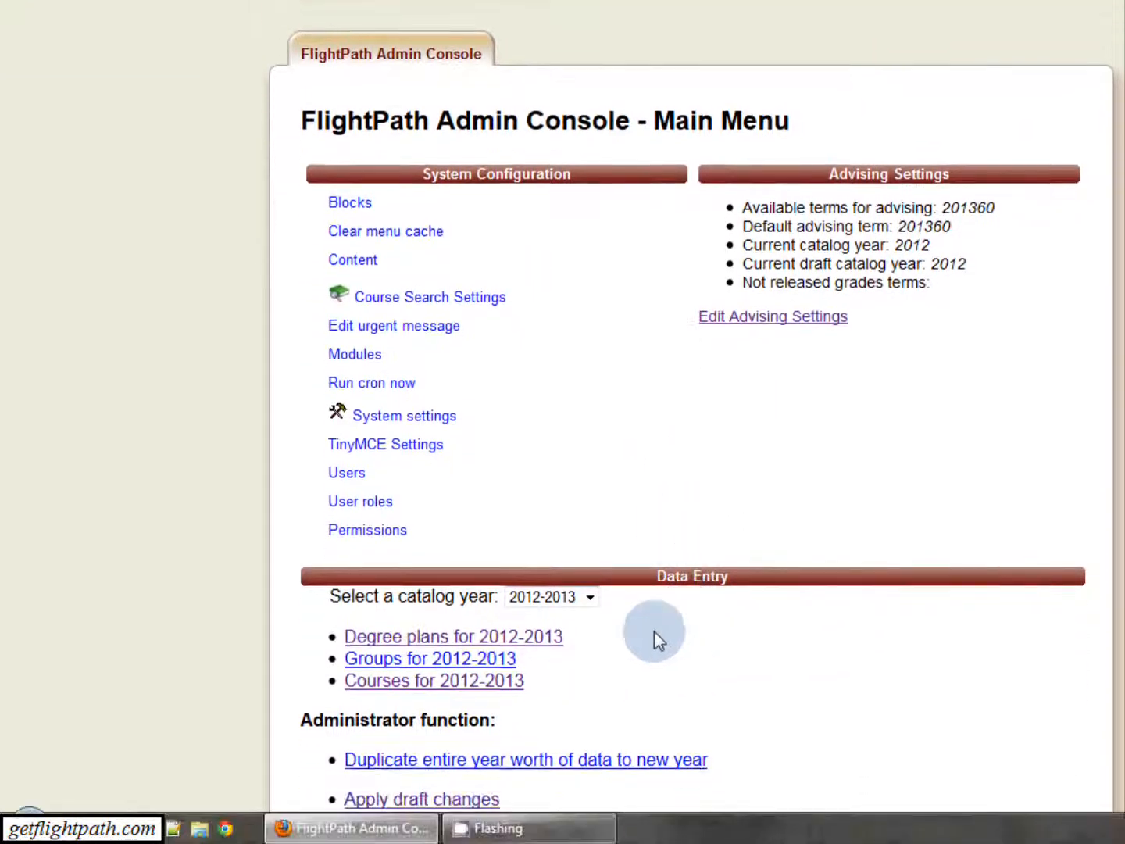
{"action": "left_click", "coordinate": [503, 657]}
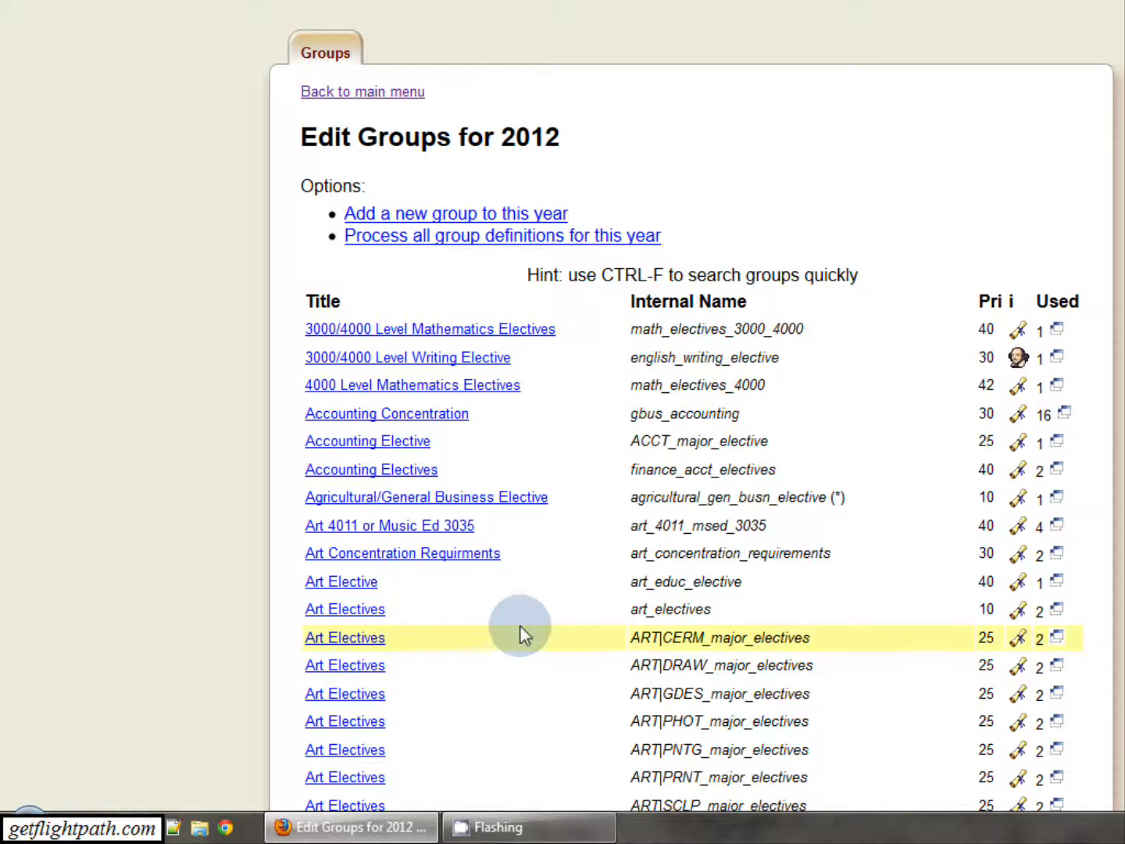
{"action": "left_click", "coordinate": [349, 615]}
Examine the Art Electives group's required courses list and its internal group name.
{"action": "scroll", "coordinate": [157, 616], "scroll_direction": "down", "scroll_amount": 5}
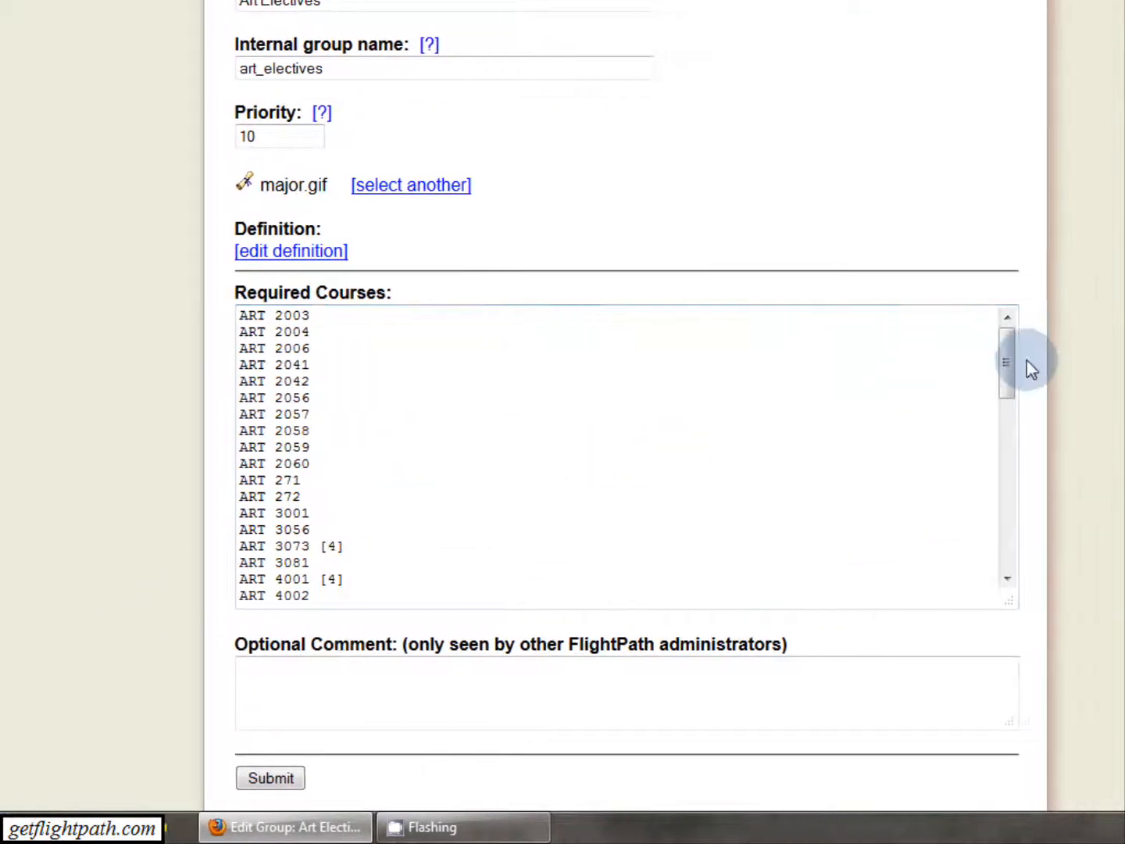
{"action": "left_click_drag", "start_coordinate": [1056, 369], "coordinate": [1064, 442]}
{"action": "left_click_drag", "start_coordinate": [847, 435], "coordinate": [831, 355]}
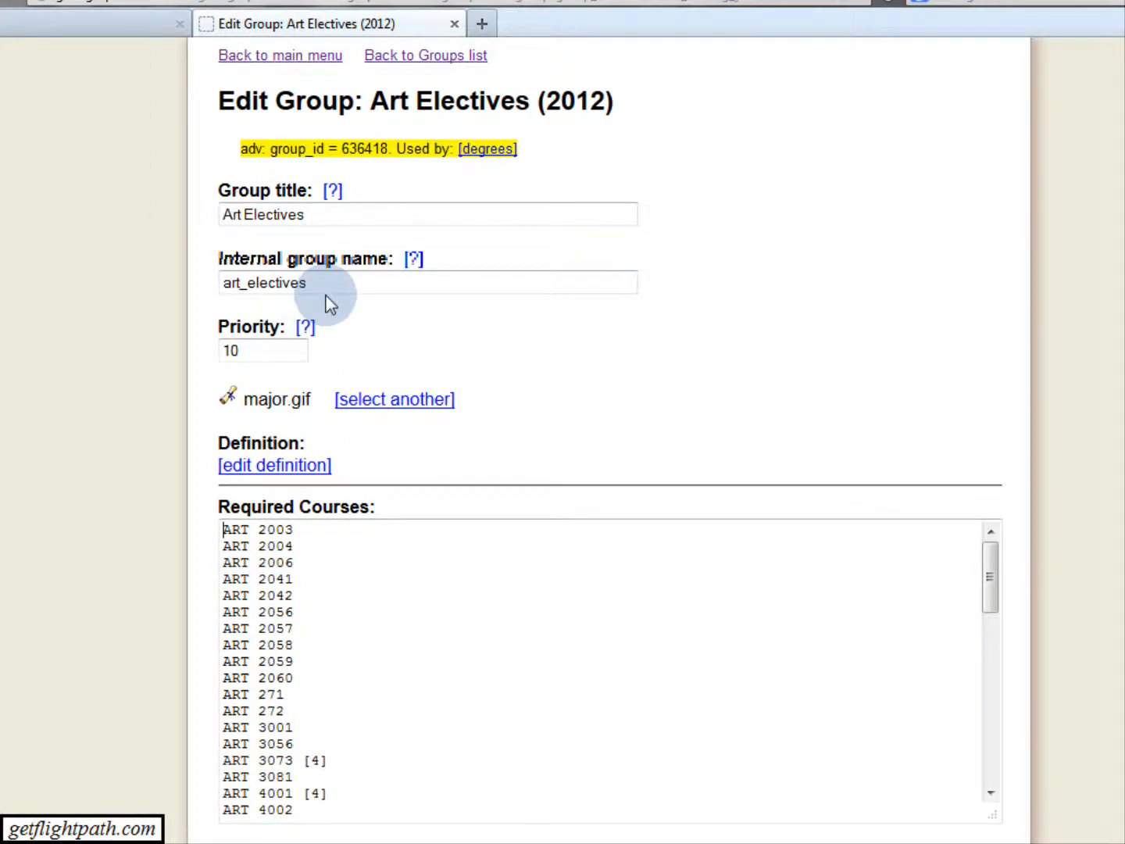
{"action": "left_click", "coordinate": [310, 283]}
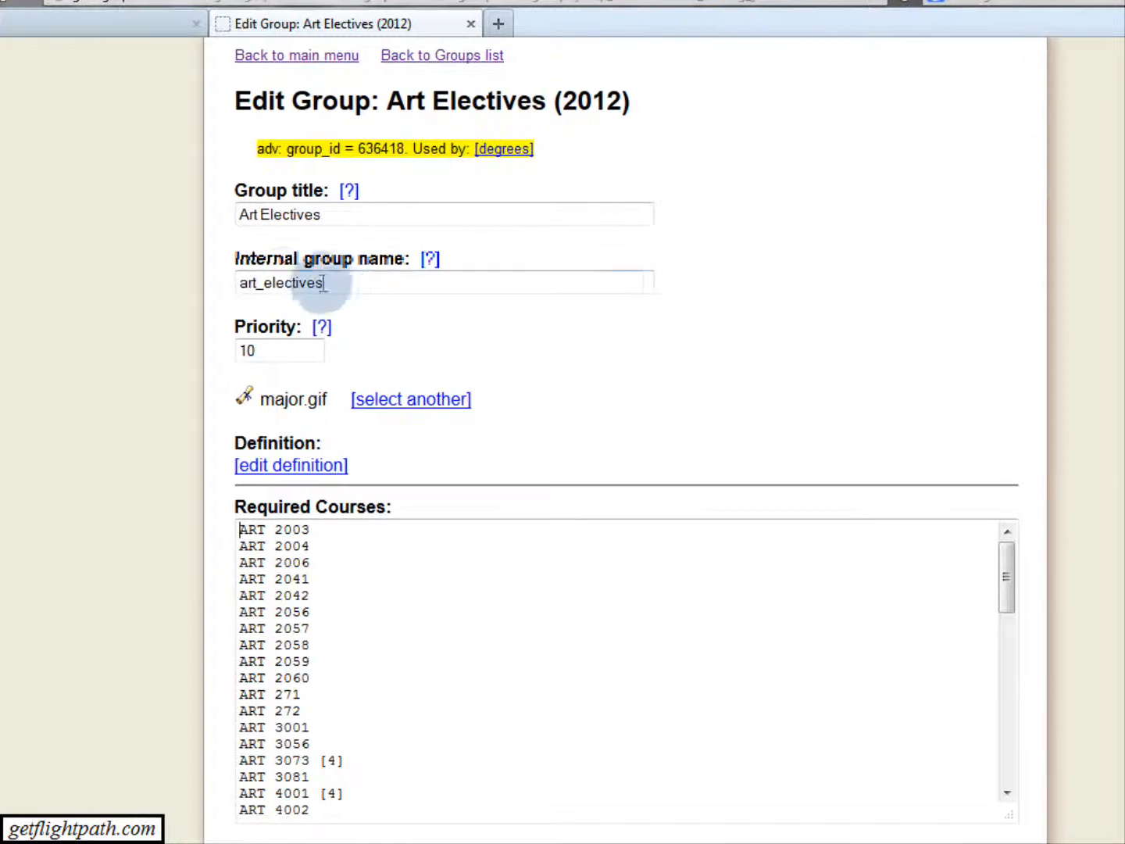
{"action": "left_click", "coordinate": [323, 283]}
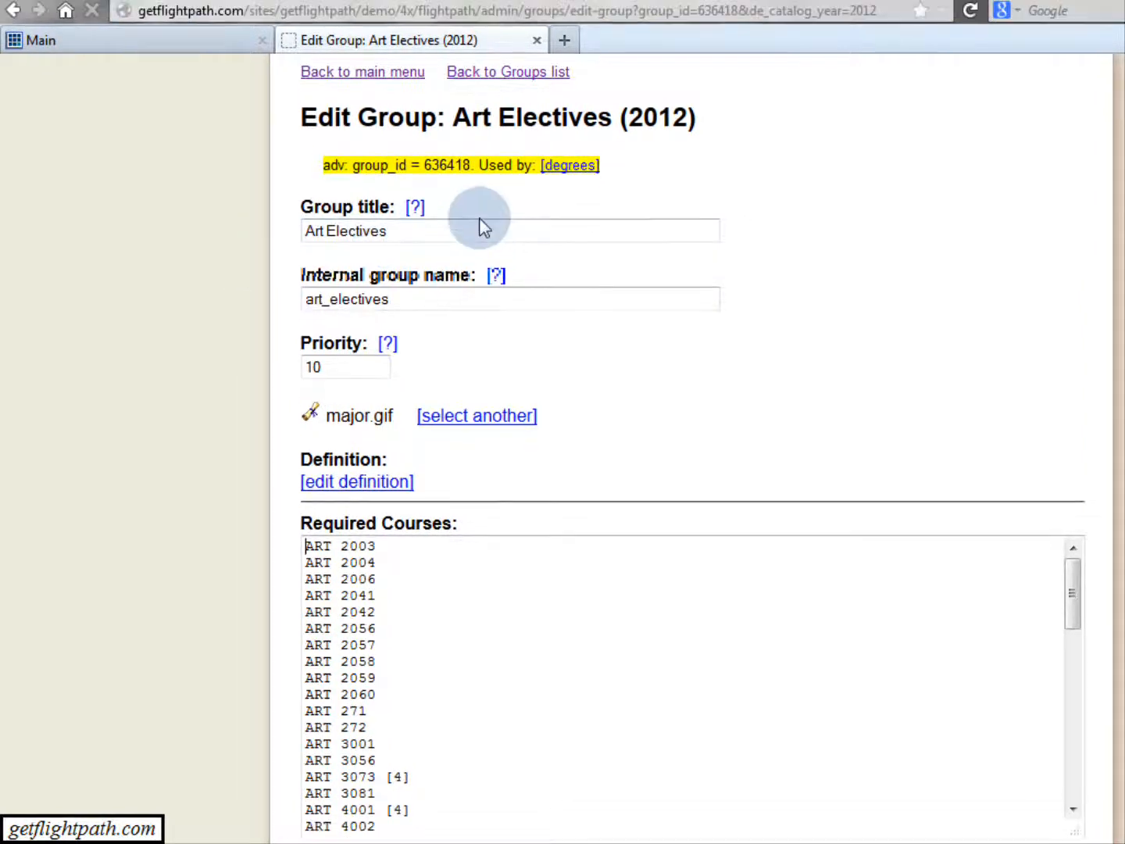
Return to the admin main menu and open the AGS General Studies (AGS) GSAD degree plan for 2012-2013.
{"action": "scroll", "coordinate": [484, 211], "scroll_direction": "up", "scroll_amount": 3}
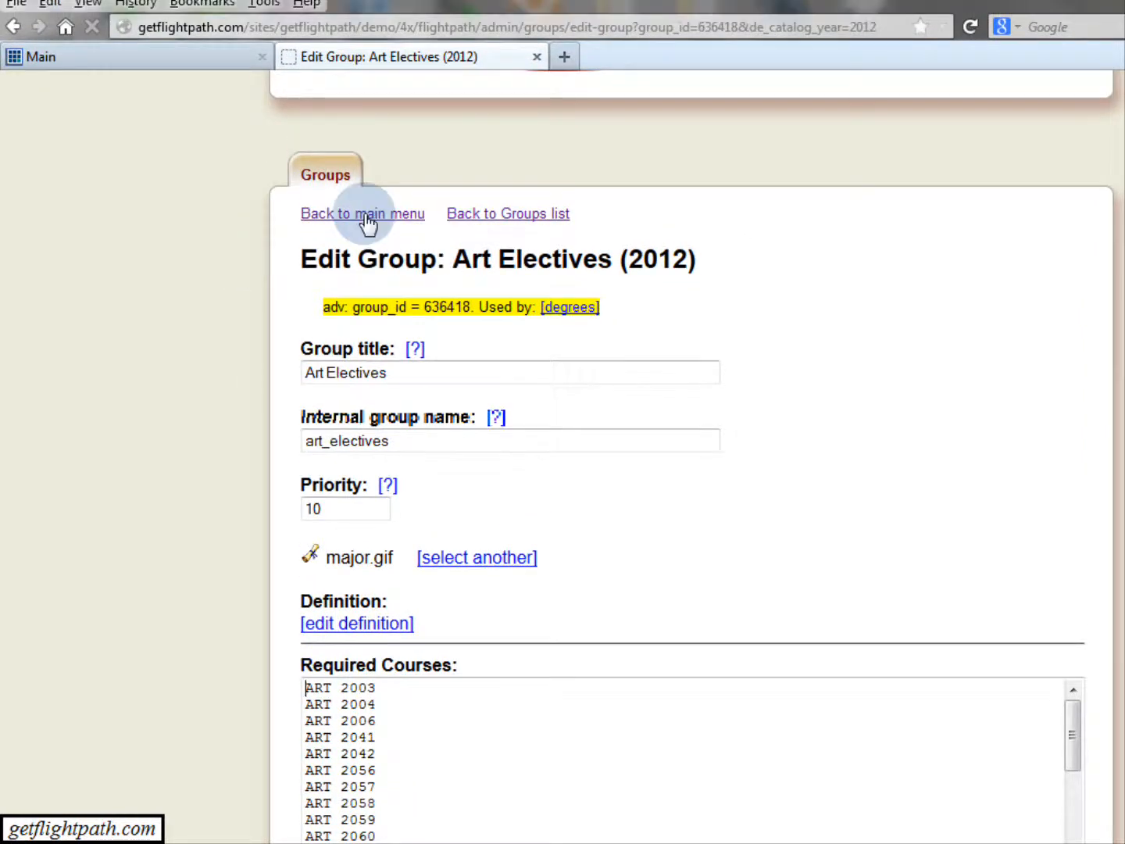
{"action": "left_click", "coordinate": [368, 217]}
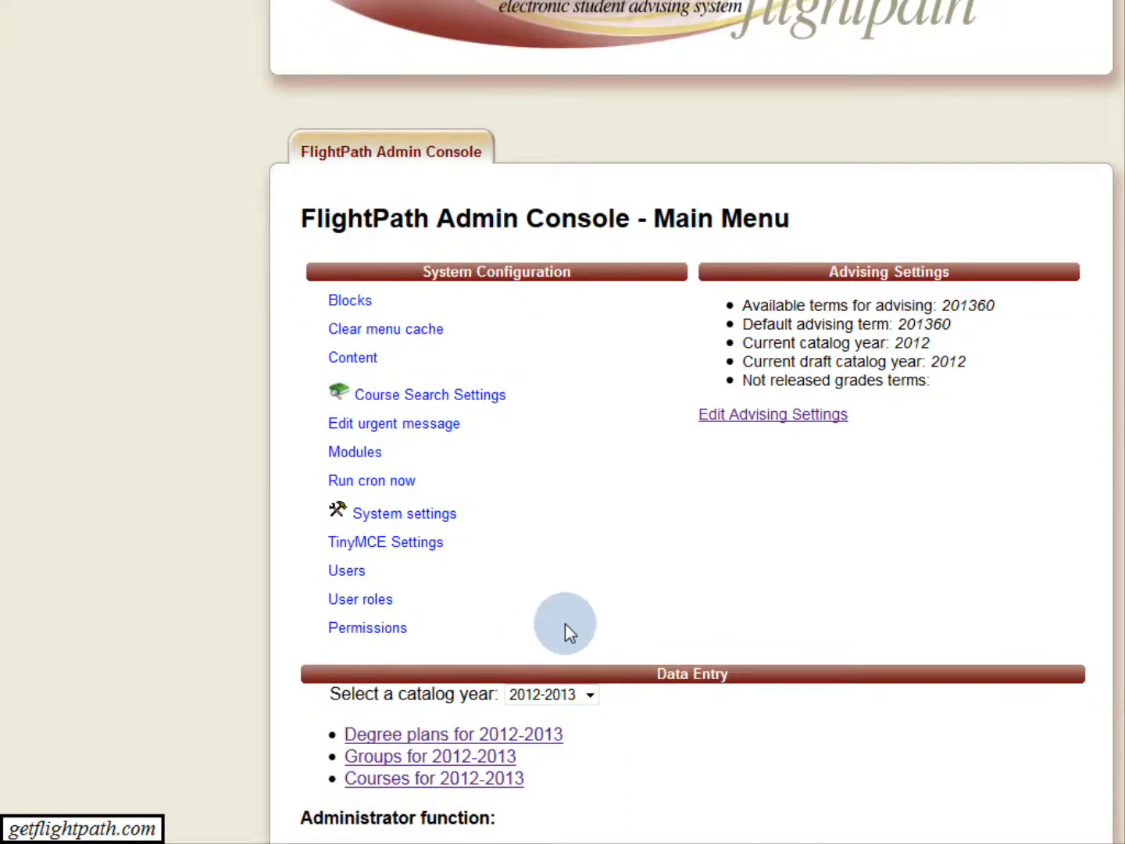
{"action": "left_click", "coordinate": [549, 738]}
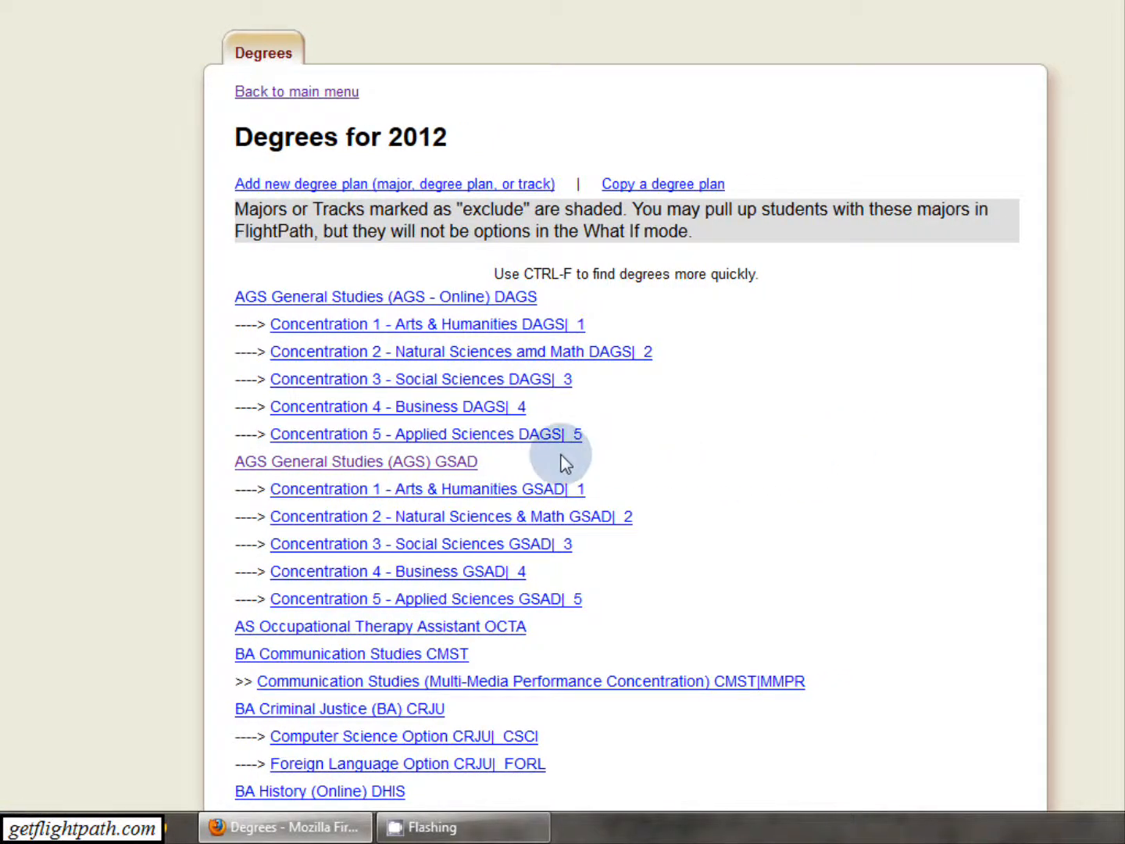
{"action": "left_click", "coordinate": [432, 463]}
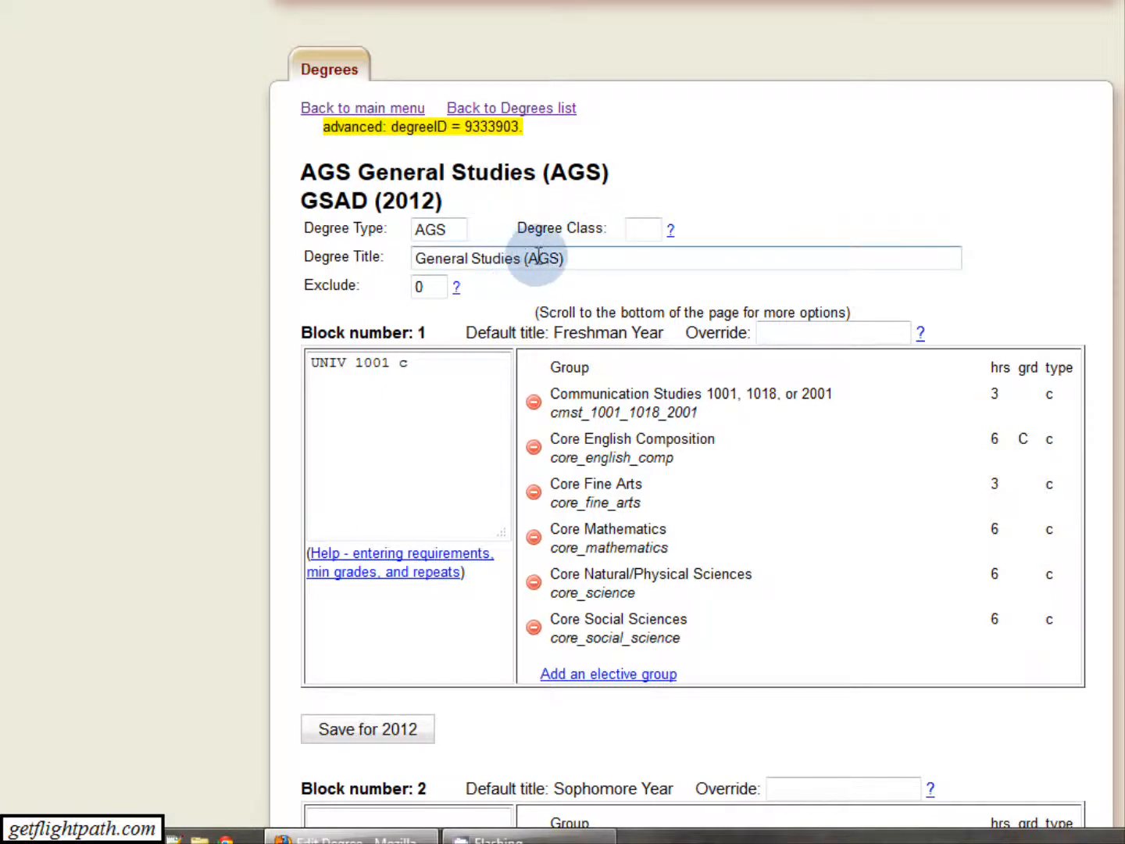
Examine the degree plan's blocks from Freshman Year to Senior Year with their required courses and elective groups.
{"action": "scroll", "coordinate": [725, 421], "scroll_direction": "down", "scroll_amount": 4}
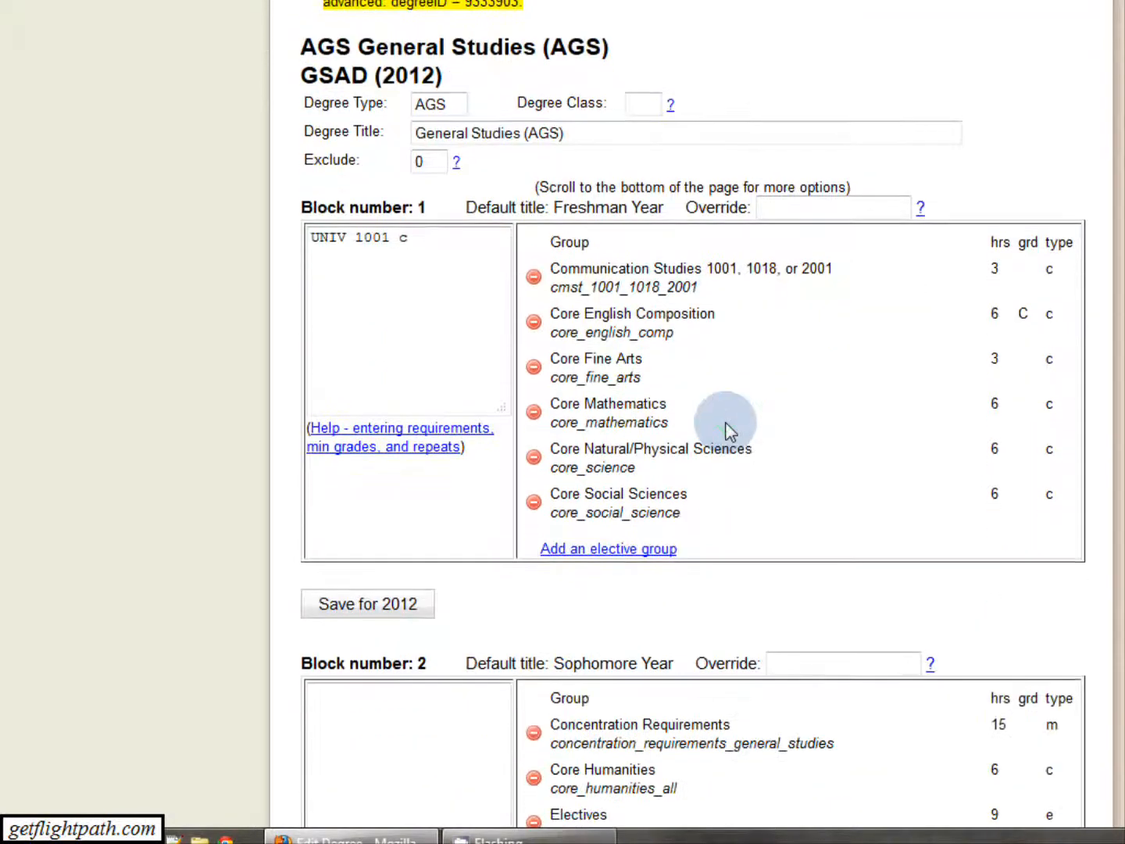
{"action": "scroll", "coordinate": [419, 189], "scroll_direction": "up", "scroll_amount": 2}
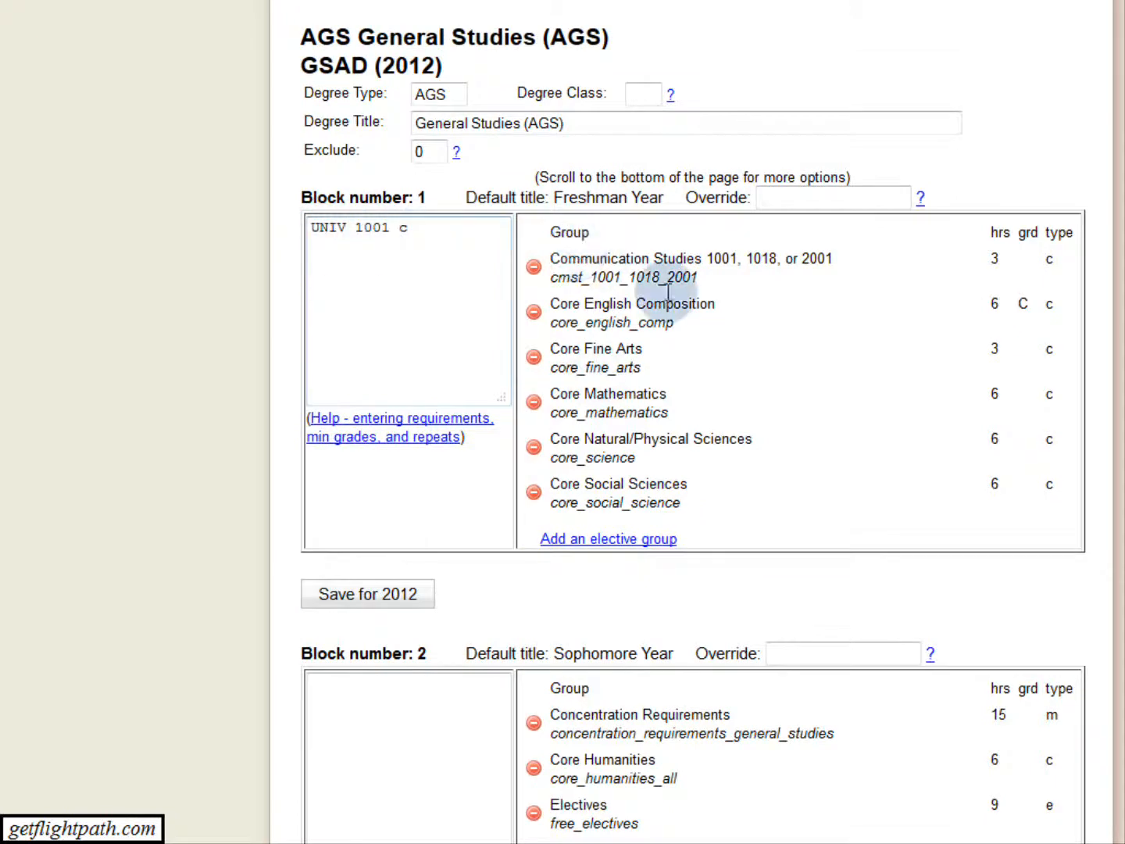
{"action": "scroll", "coordinate": [717, 435], "scroll_direction": "down", "scroll_amount": 7}
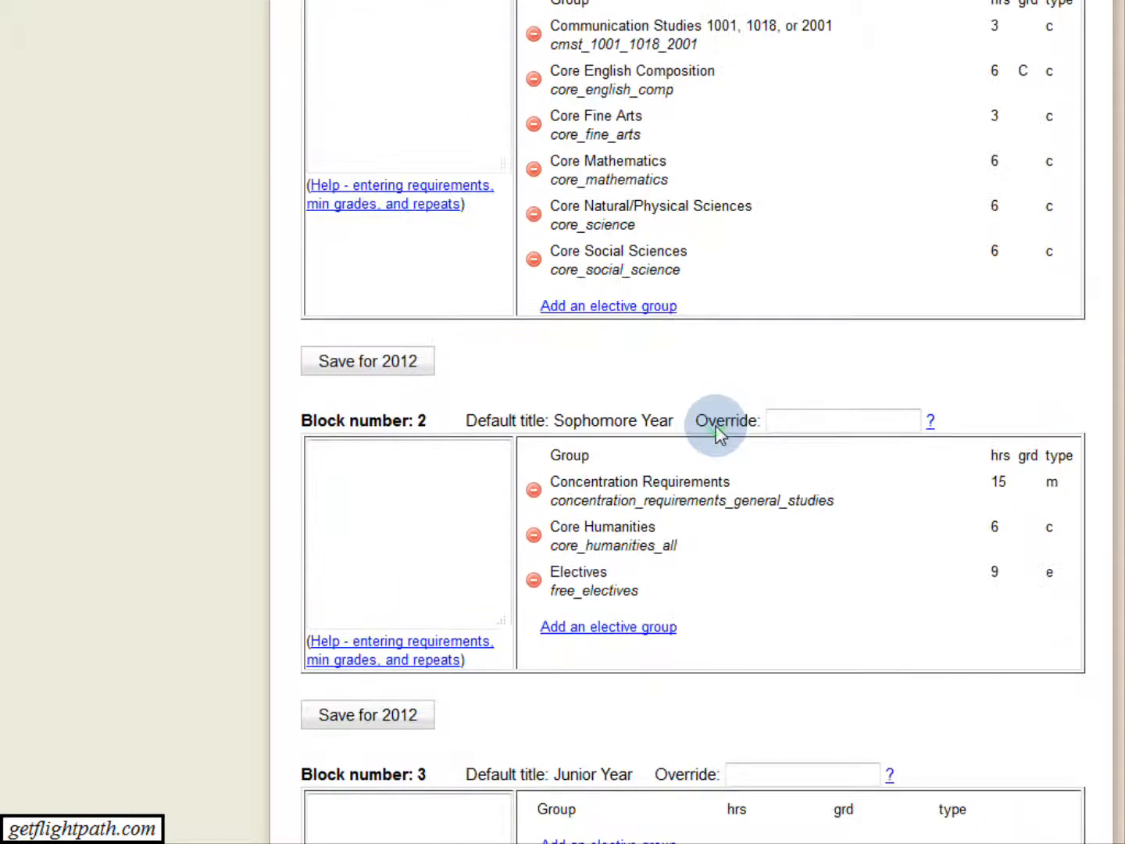
{"action": "scroll", "coordinate": [717, 435], "scroll_direction": "down", "scroll_amount": 3}
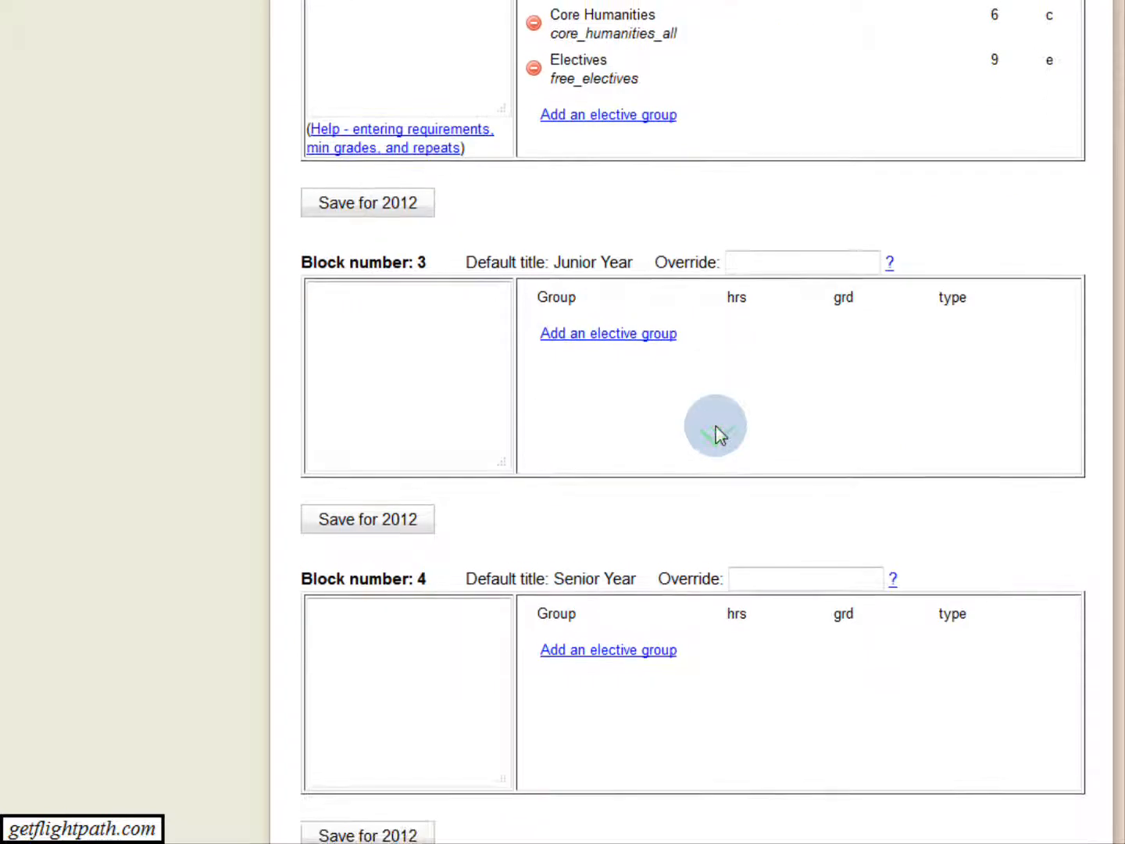
{"action": "scroll", "coordinate": [717, 435], "scroll_direction": "up", "scroll_amount": 5}
{"action": "scroll", "coordinate": [715, 426], "scroll_direction": "up", "scroll_amount": 5}
{"action": "scroll", "coordinate": [715, 426], "scroll_direction": "down", "scroll_amount": 2}
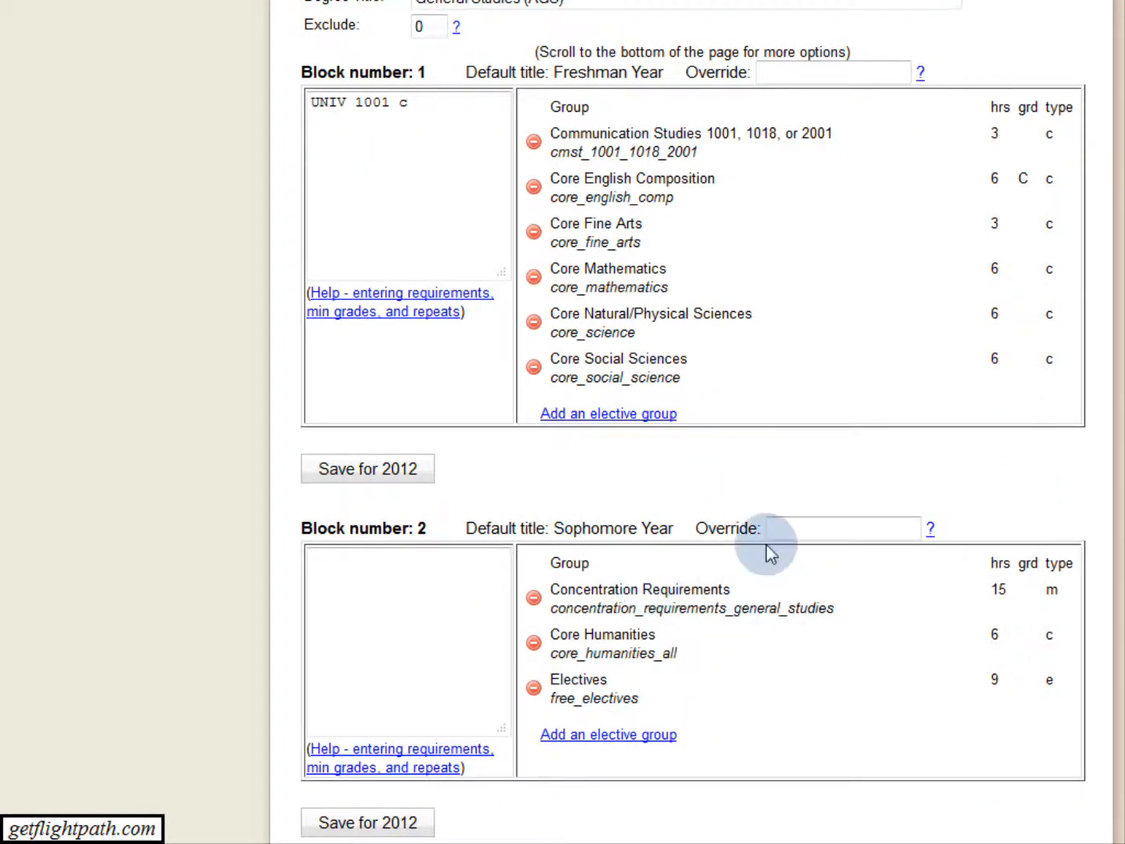
Return to the degrees list for 2012 and open the BA English ENGL degree plan.
{"action": "scroll", "coordinate": [770, 553], "scroll_direction": "up", "scroll_amount": 4}
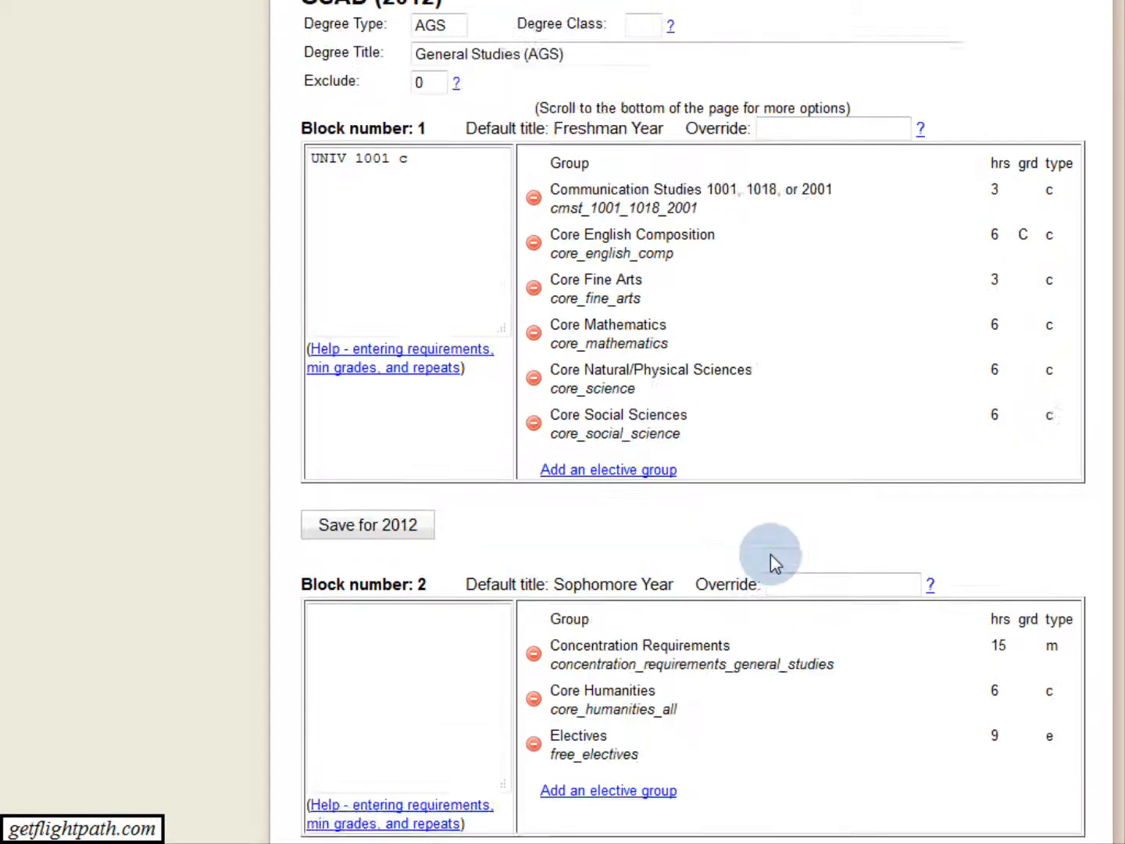
{"action": "left_click", "coordinate": [562, 144]}
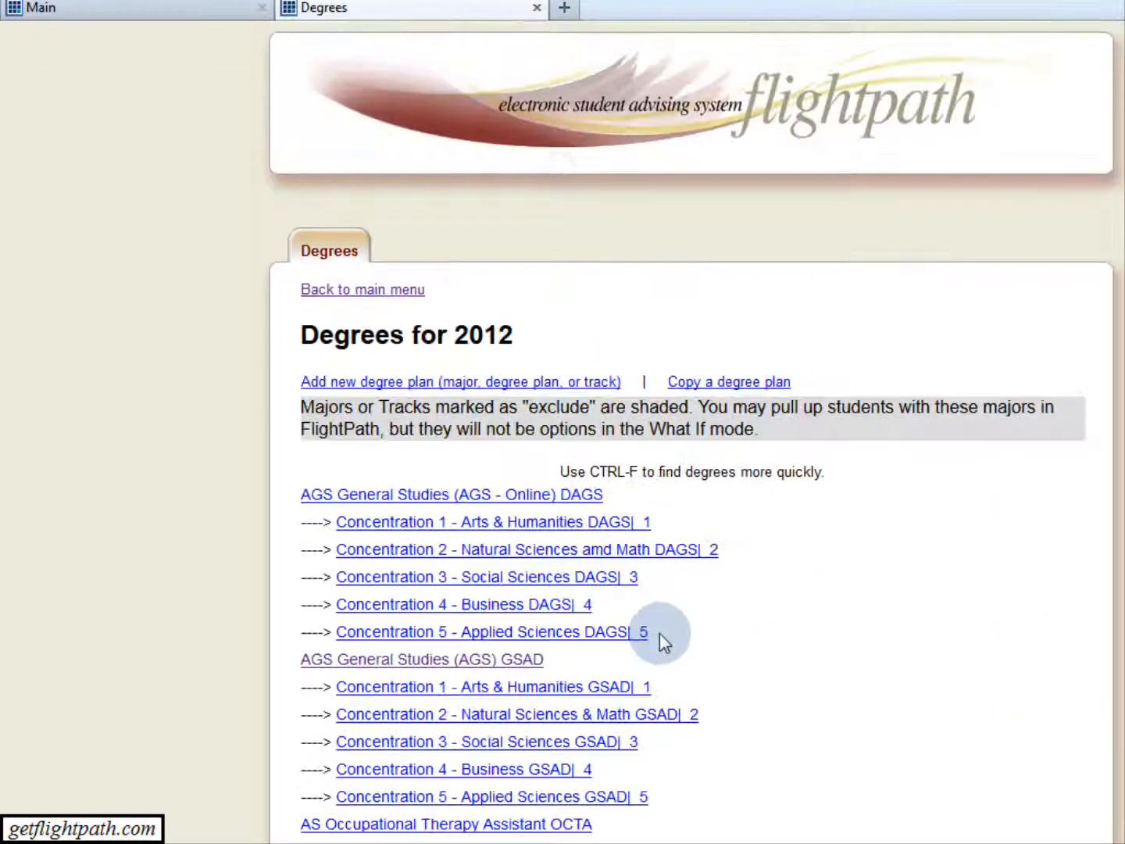
{"action": "scroll", "coordinate": [770, 648], "scroll_direction": "down", "scroll_amount": 6}
{"action": "scroll", "coordinate": [655, 703], "scroll_direction": "down", "scroll_amount": 2}
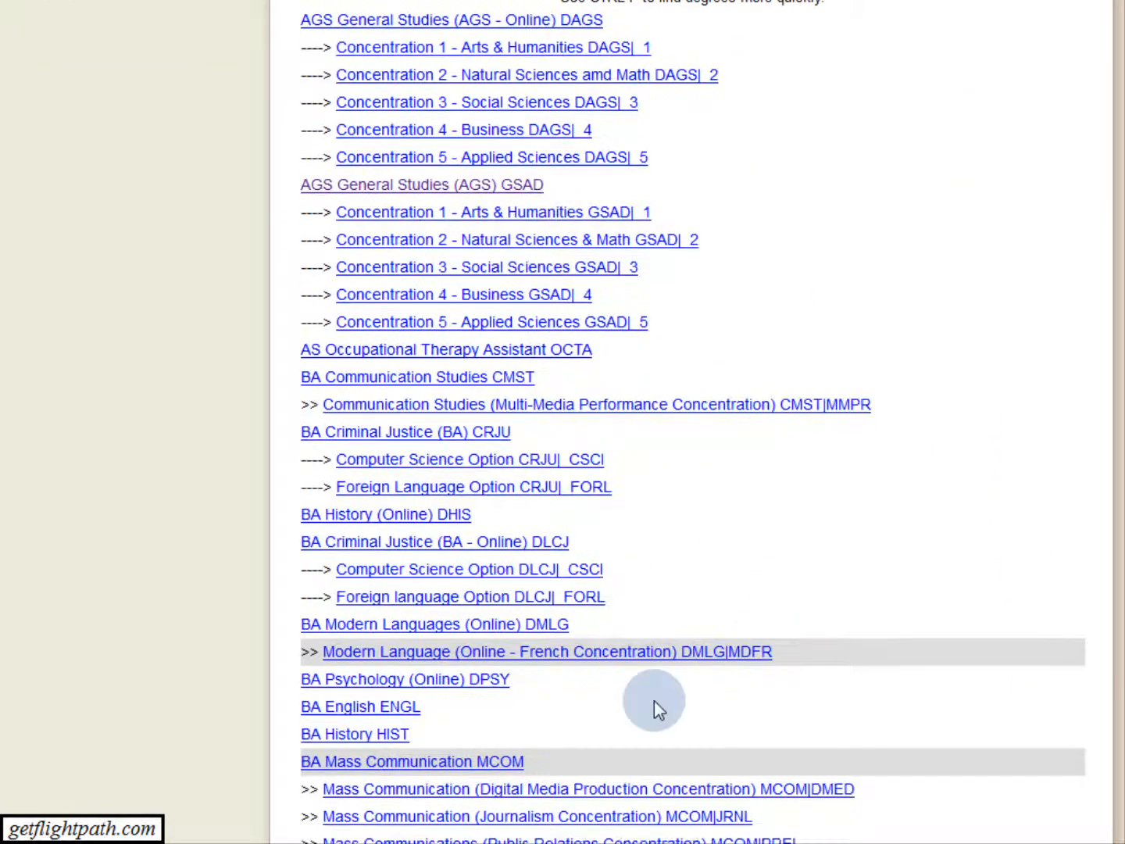
{"action": "left_click", "coordinate": [384, 626]}
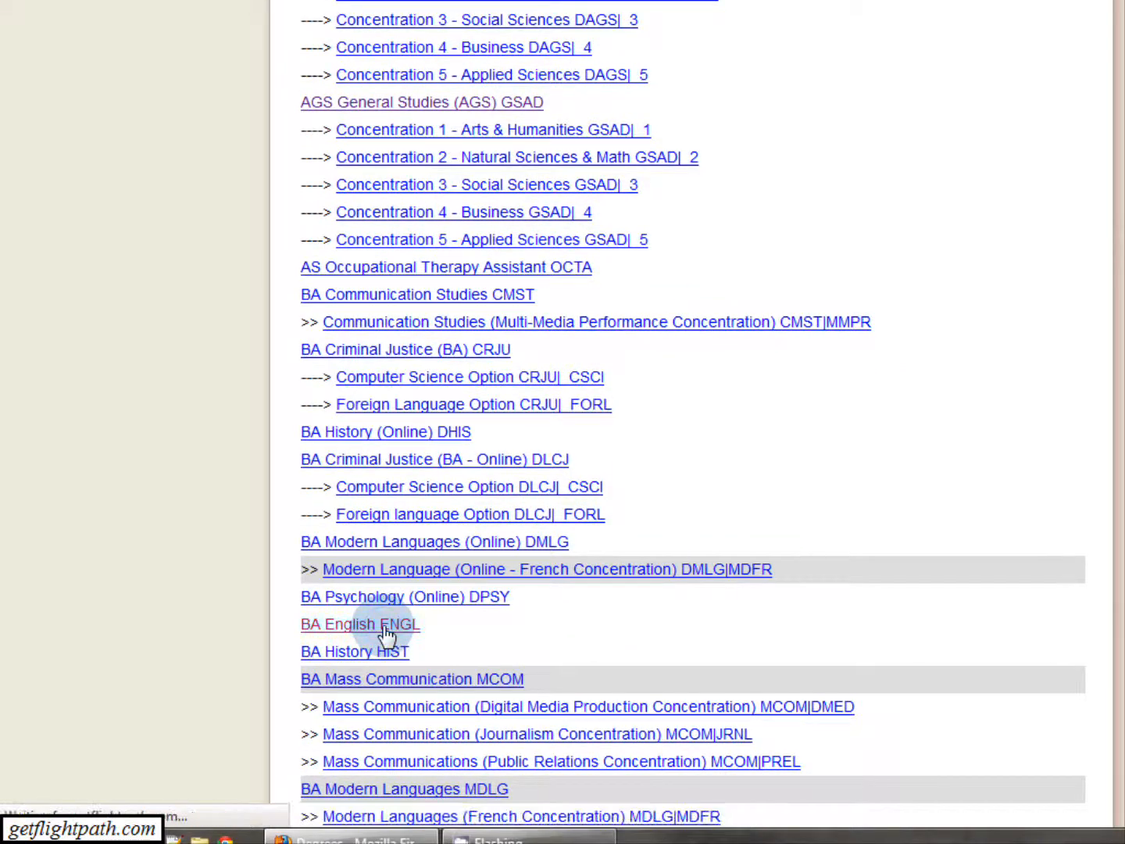
Examine the BA English plan's blocks, especially the Sophomore Year courses and the hours, minimum grades and types of its elective groups.
{"action": "scroll", "coordinate": [527, 622], "scroll_direction": "down", "scroll_amount": 7}
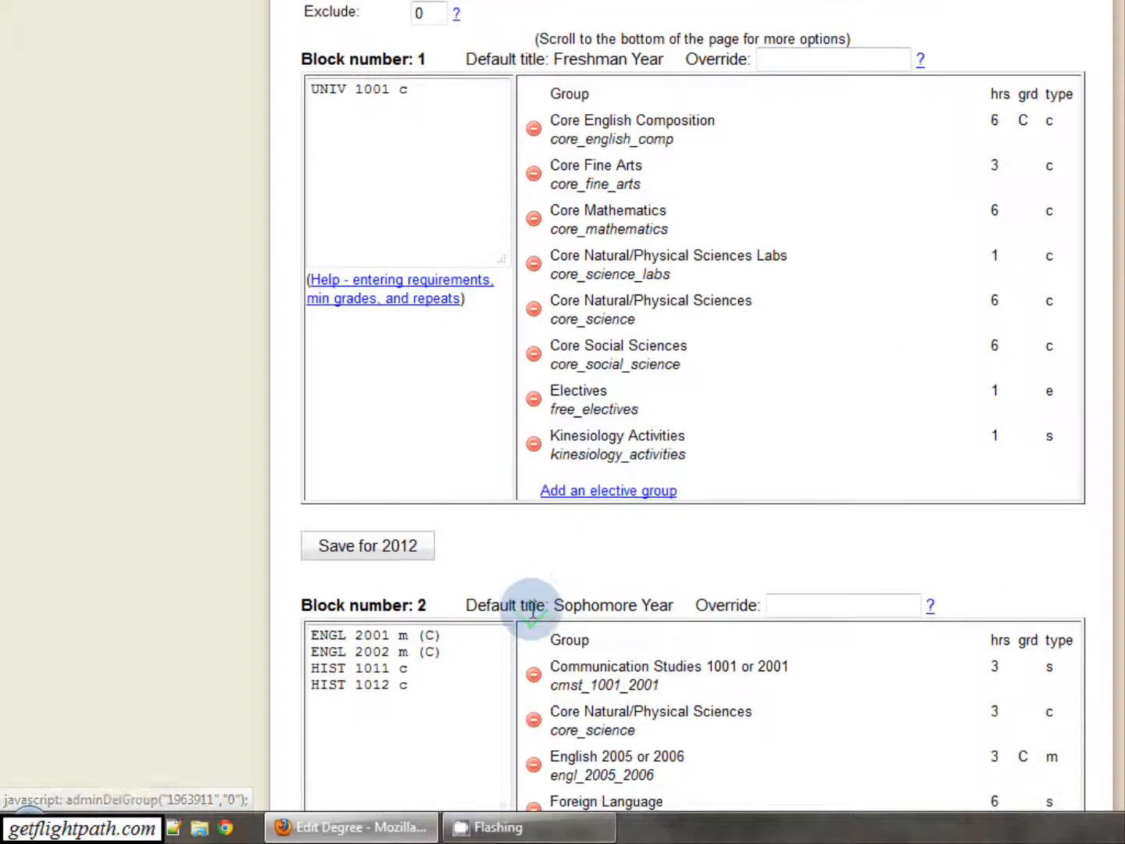
{"action": "scroll", "coordinate": [535, 619], "scroll_direction": "down", "scroll_amount": 1}
{"action": "left_click", "coordinate": [328, 265]}
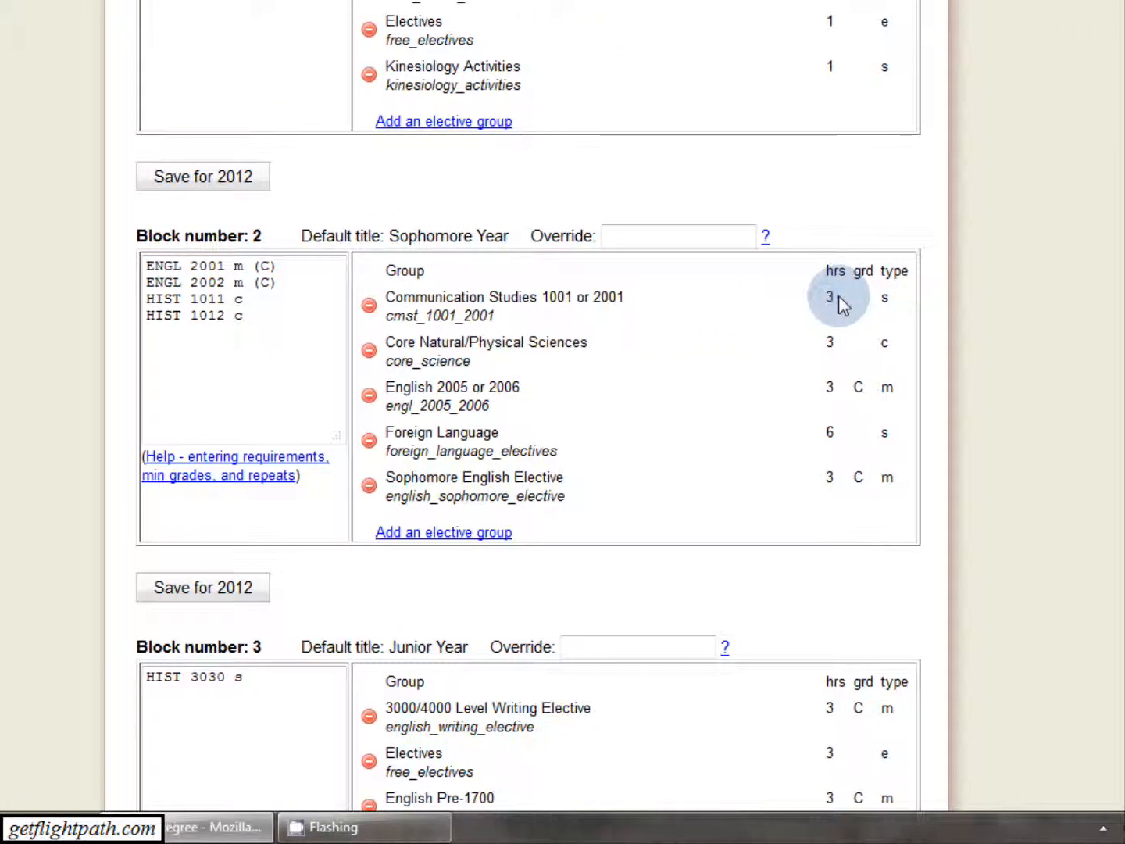
{"action": "left_click_drag", "start_coordinate": [460, 293], "coordinate": [531, 296]}
{"action": "left_click", "coordinate": [577, 295]}
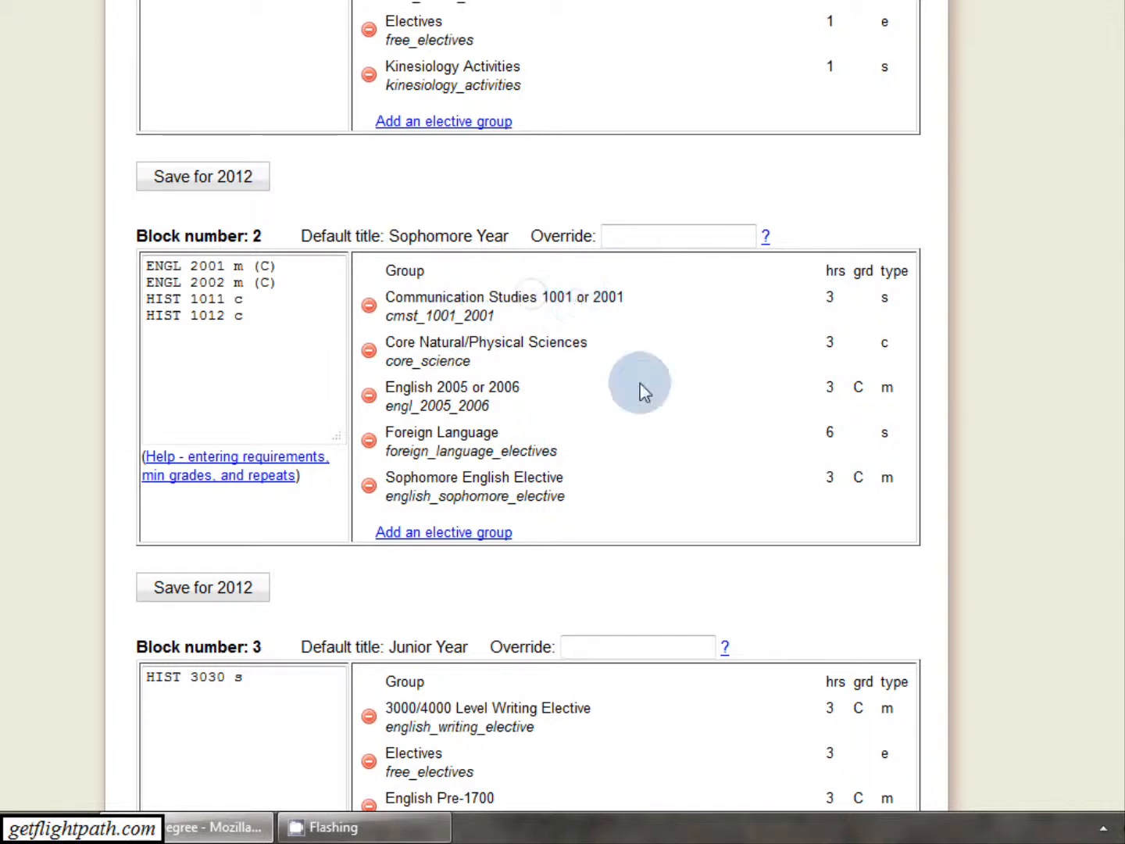
{"action": "left_click_drag", "start_coordinate": [822, 427], "coordinate": [832, 427]}
{"action": "left_click", "coordinate": [835, 432]}
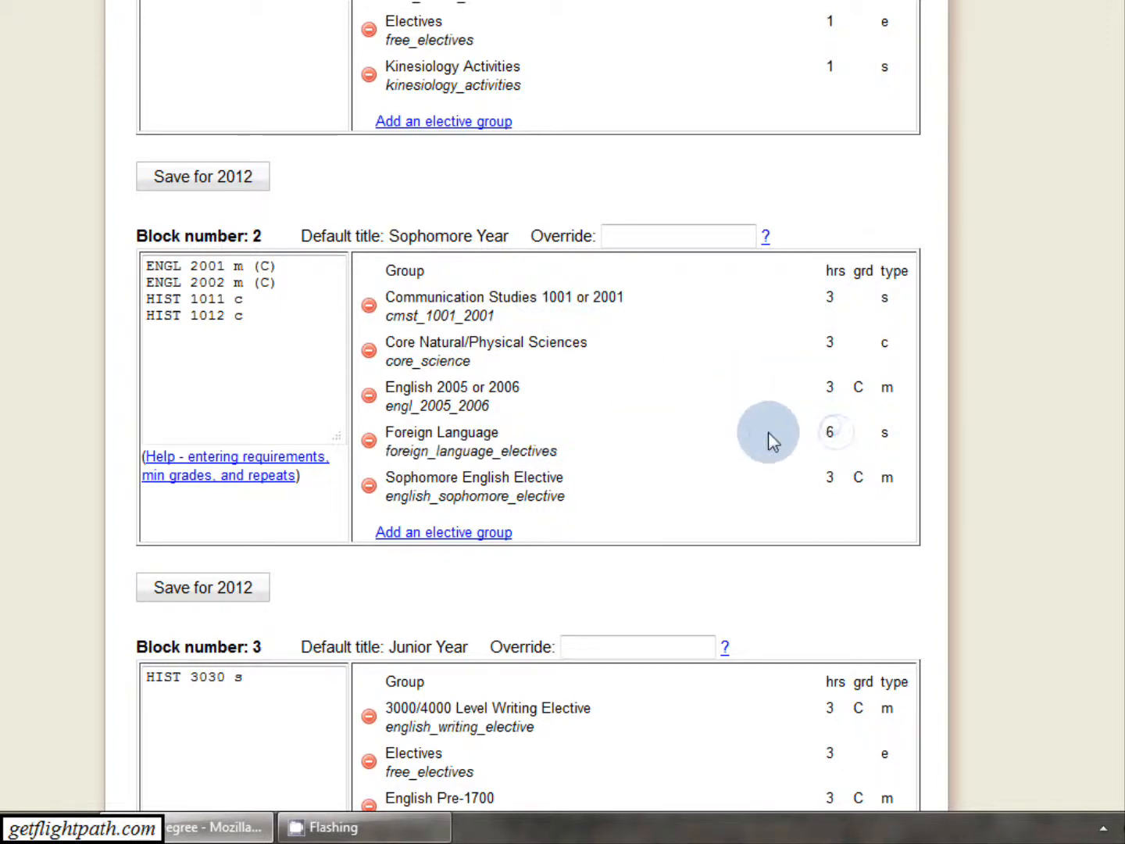
{"action": "left_click_drag", "start_coordinate": [411, 427], "coordinate": [515, 440]}
{"action": "left_click", "coordinate": [426, 442]}
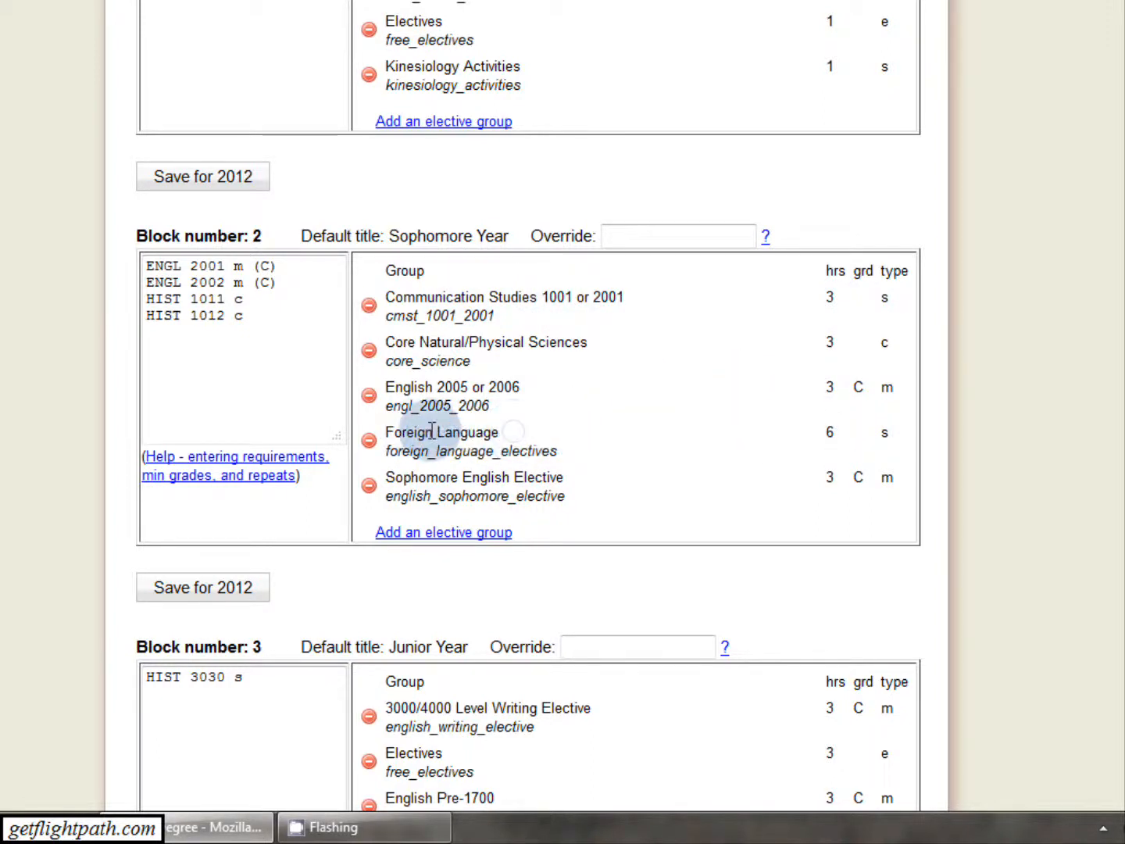
{"action": "scroll", "coordinate": [433, 440], "scroll_direction": "down", "scroll_amount": 3}
{"action": "scroll", "coordinate": [432, 439], "scroll_direction": "down", "scroll_amount": 2}
{"action": "scroll", "coordinate": [432, 433], "scroll_direction": "up", "scroll_amount": 12}
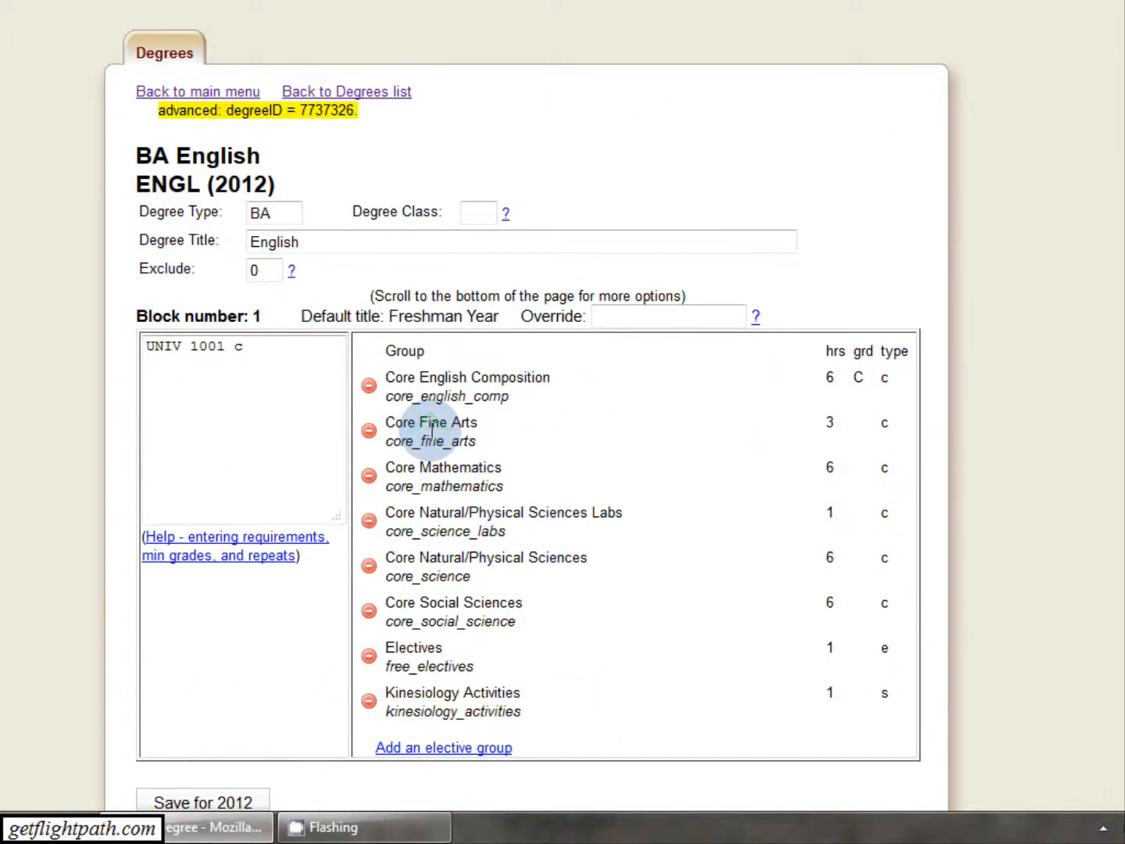
{"action": "scroll", "coordinate": [414, 156], "scroll_direction": "up", "scroll_amount": 3}
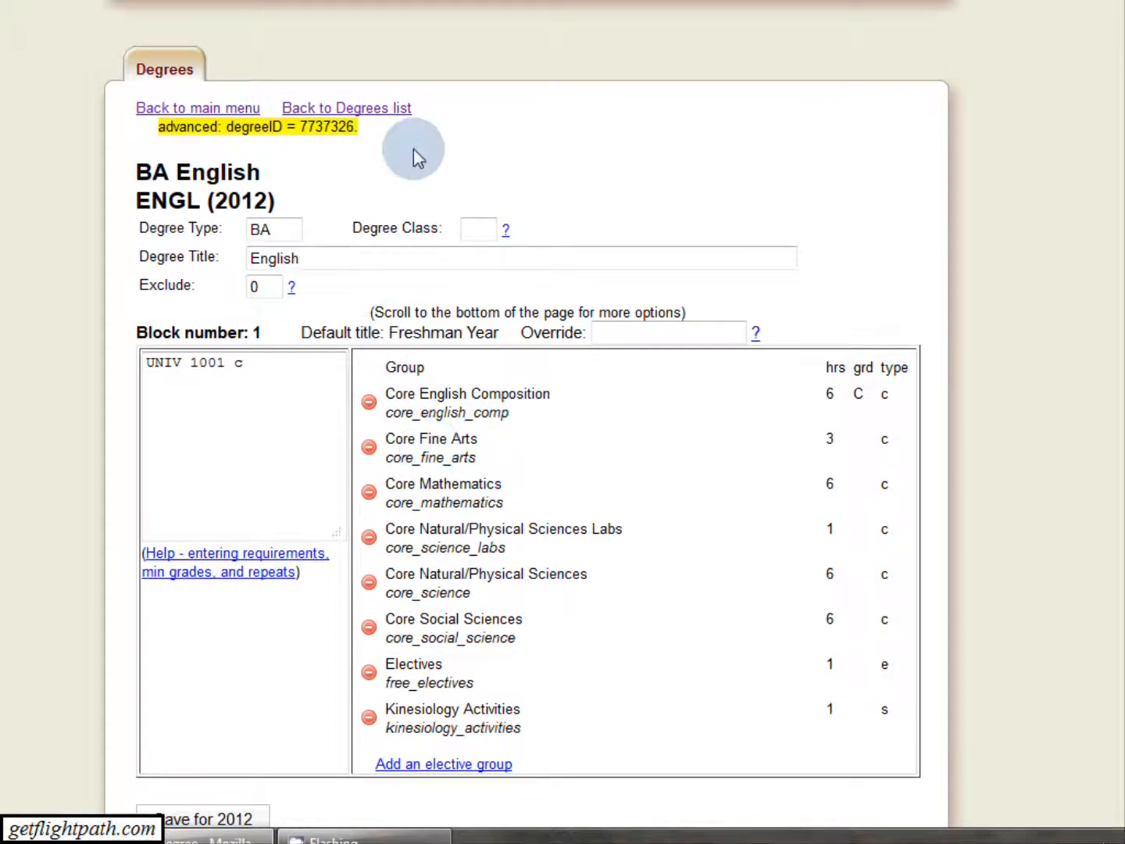
Return to the degrees list and add a new degree plan for 2012 with the new major code FUN and no track.
{"action": "left_click", "coordinate": [396, 209]}
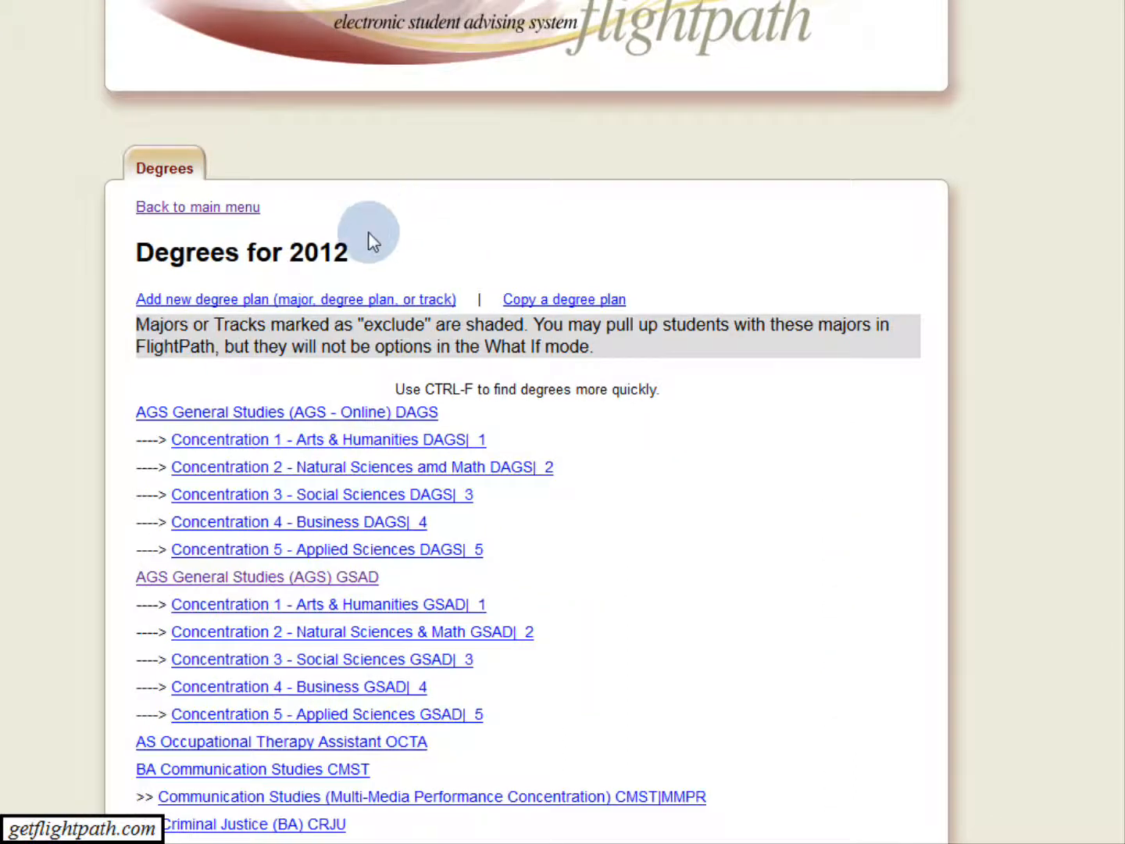
{"action": "left_click", "coordinate": [295, 298]}
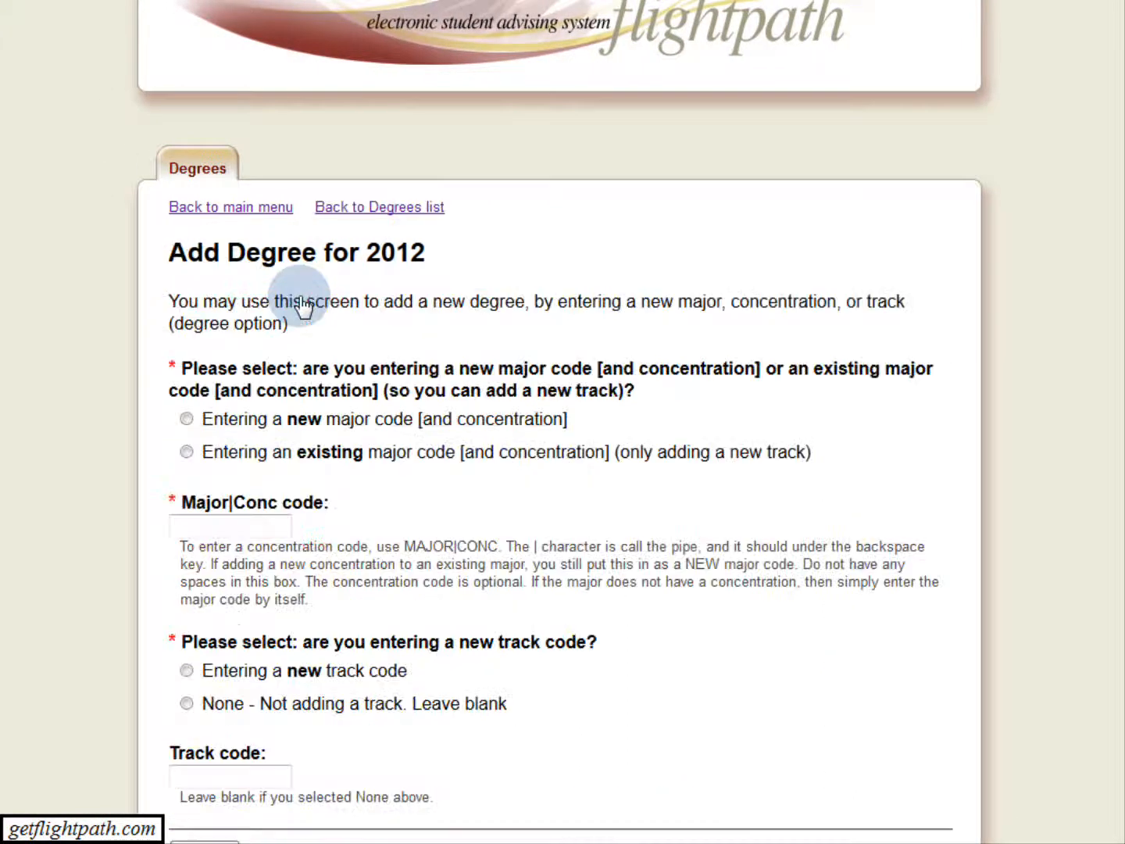
{"action": "left_click", "coordinate": [361, 426]}
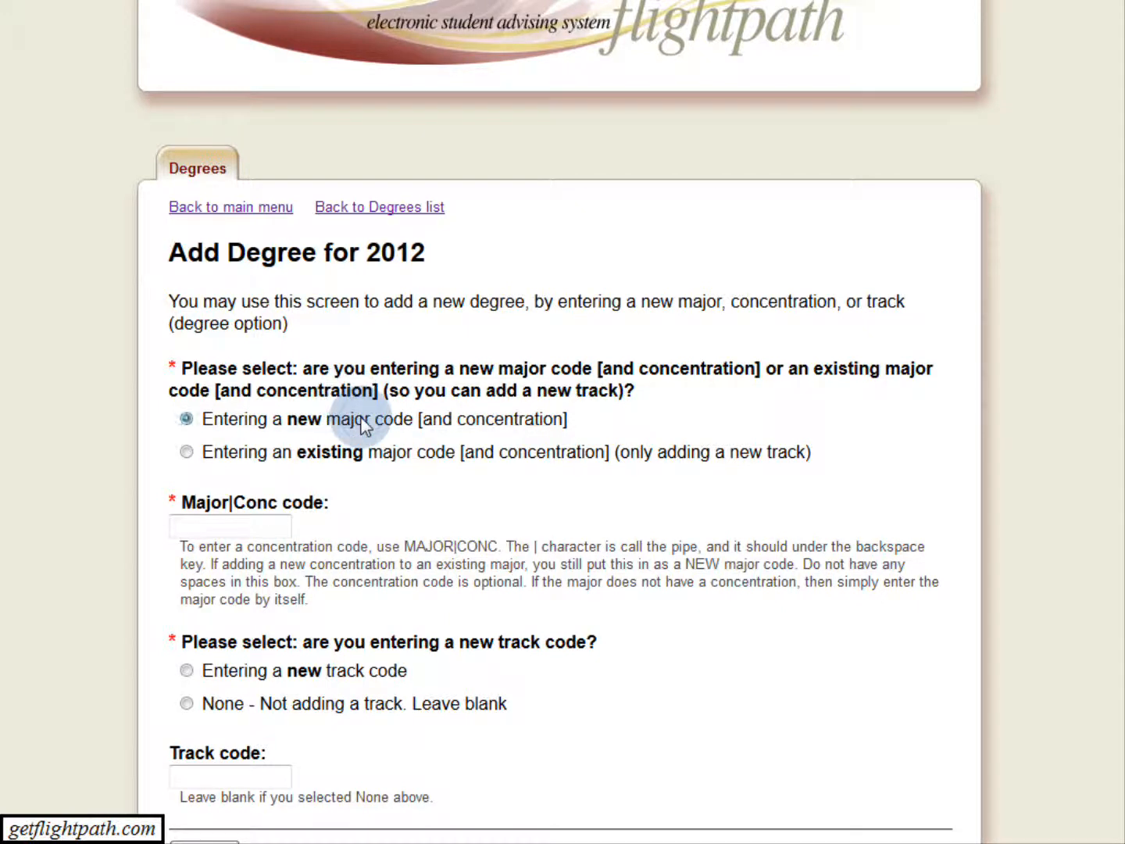
{"action": "left_click", "coordinate": [267, 521]}
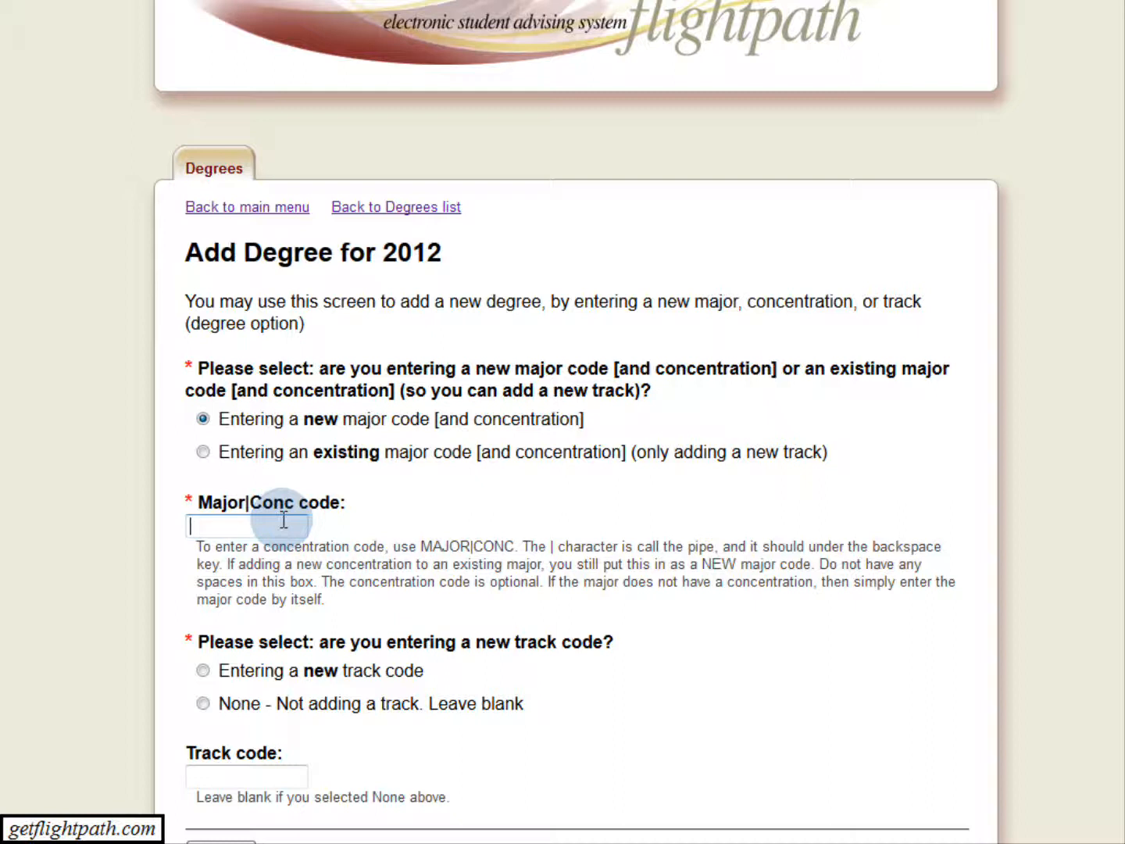
{"action": "type", "text": "FUN"}
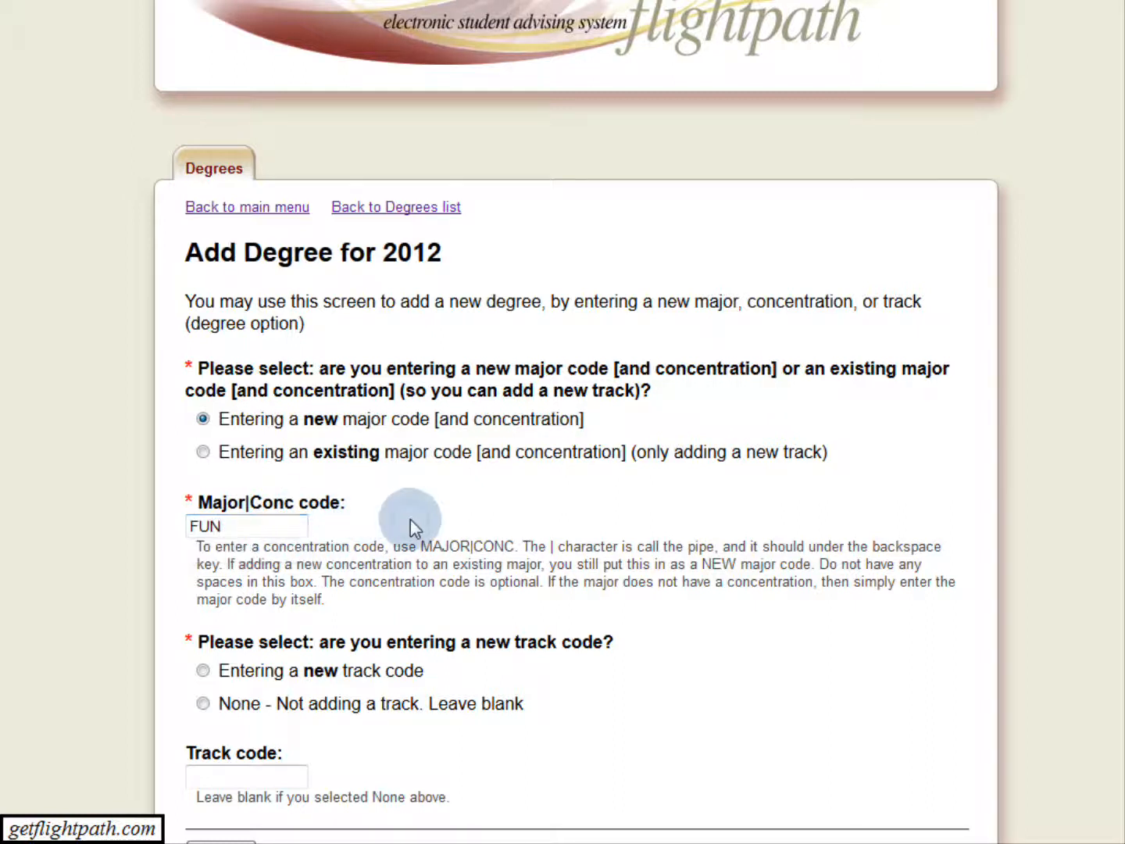
{"action": "left_click", "coordinate": [311, 703]}
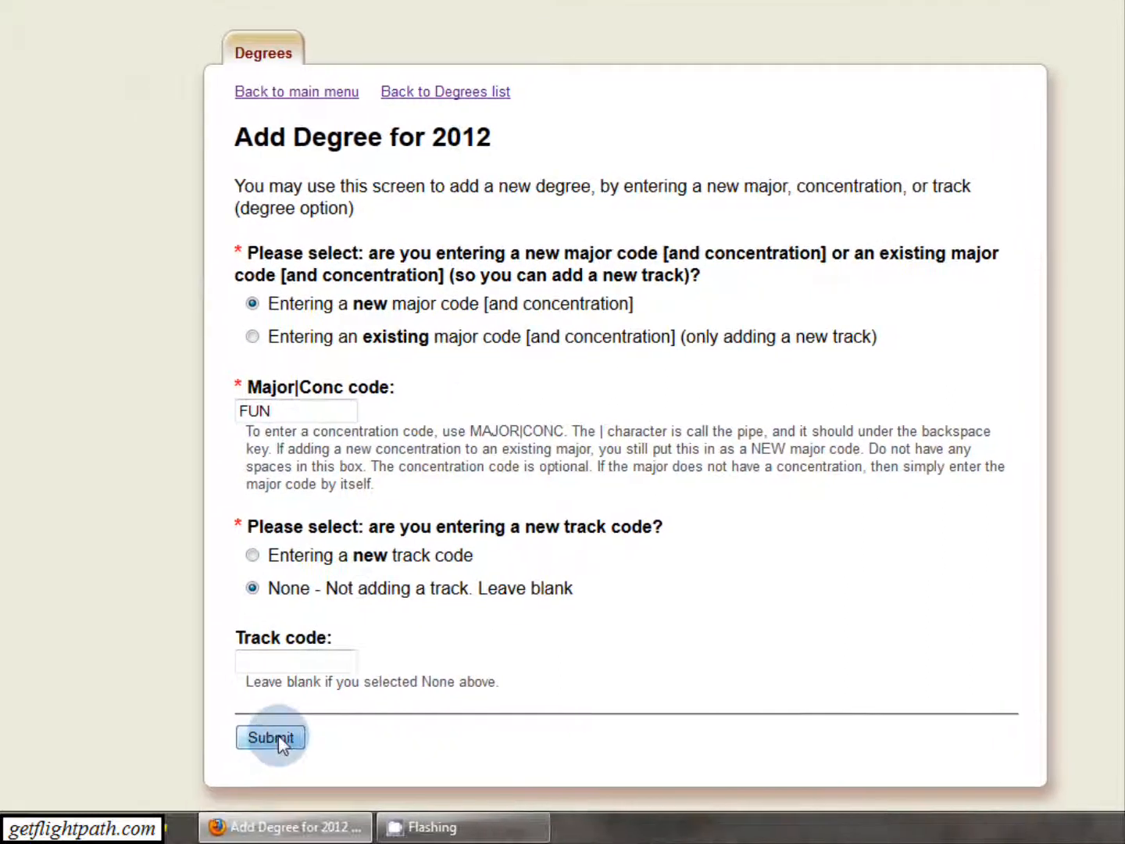
{"action": "left_click", "coordinate": [273, 737]}
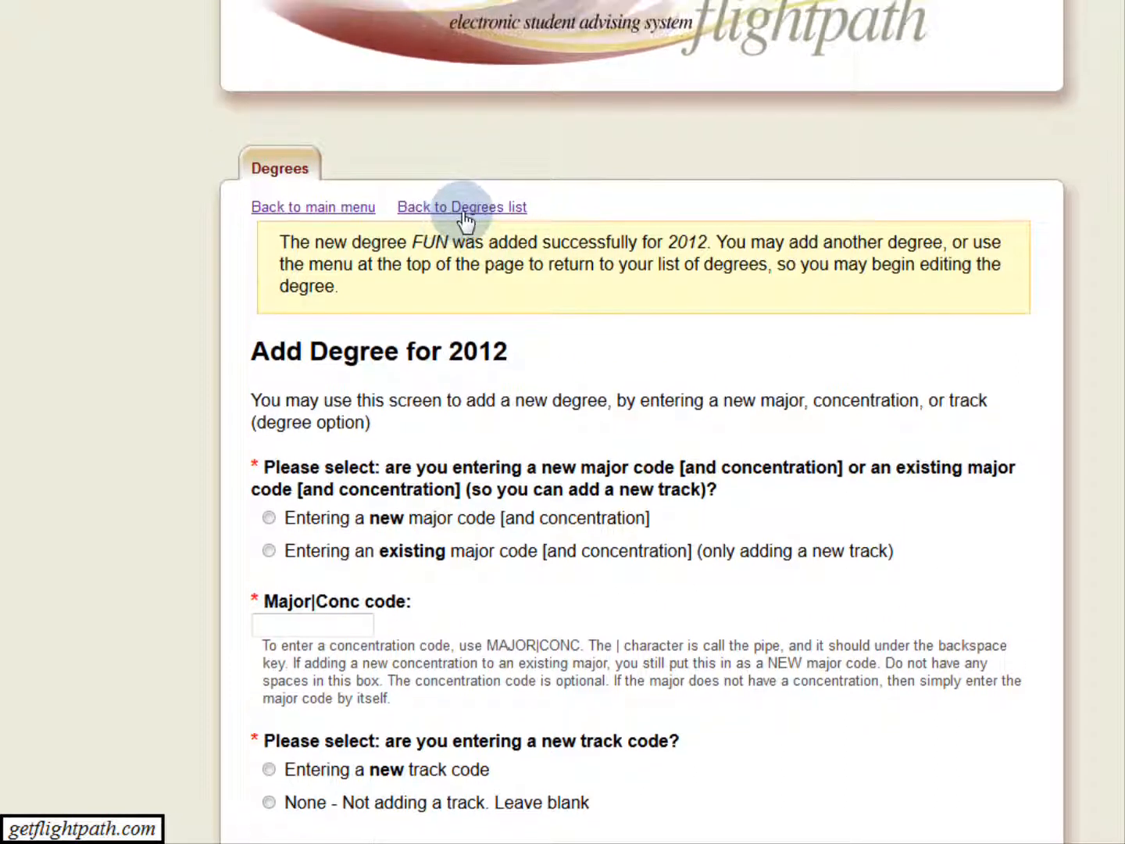
Open the FUN degree plan from the degrees list and set its degree type to BS and title to Science of Fun.
{"action": "left_click", "coordinate": [450, 175]}
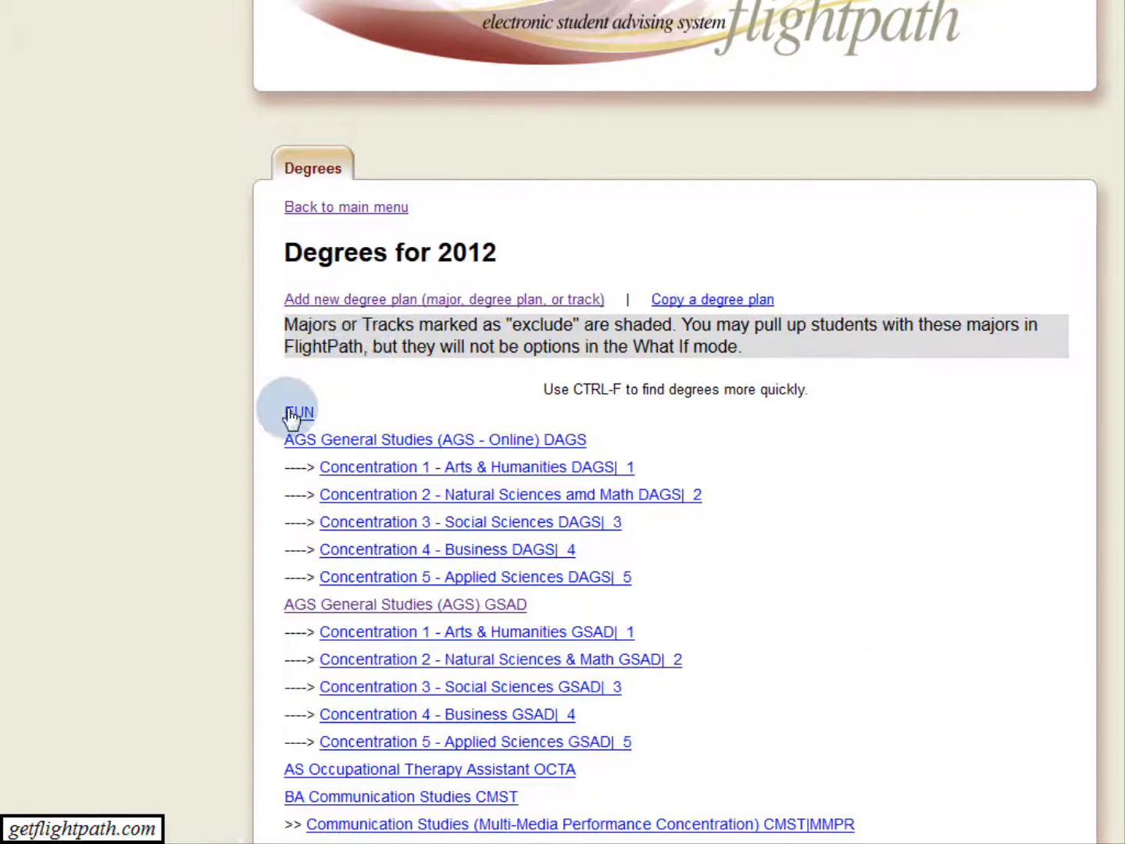
{"action": "left_click", "coordinate": [300, 413]}
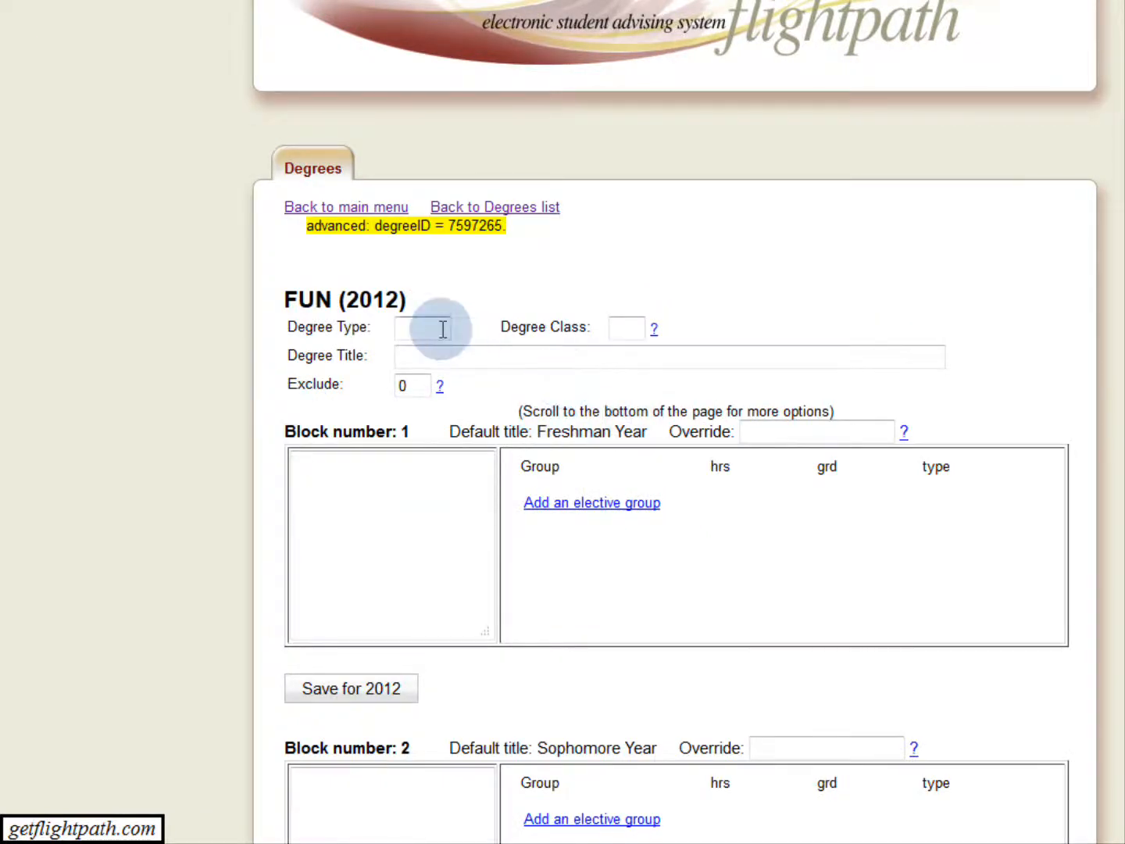
{"action": "type", "text": "BS"}
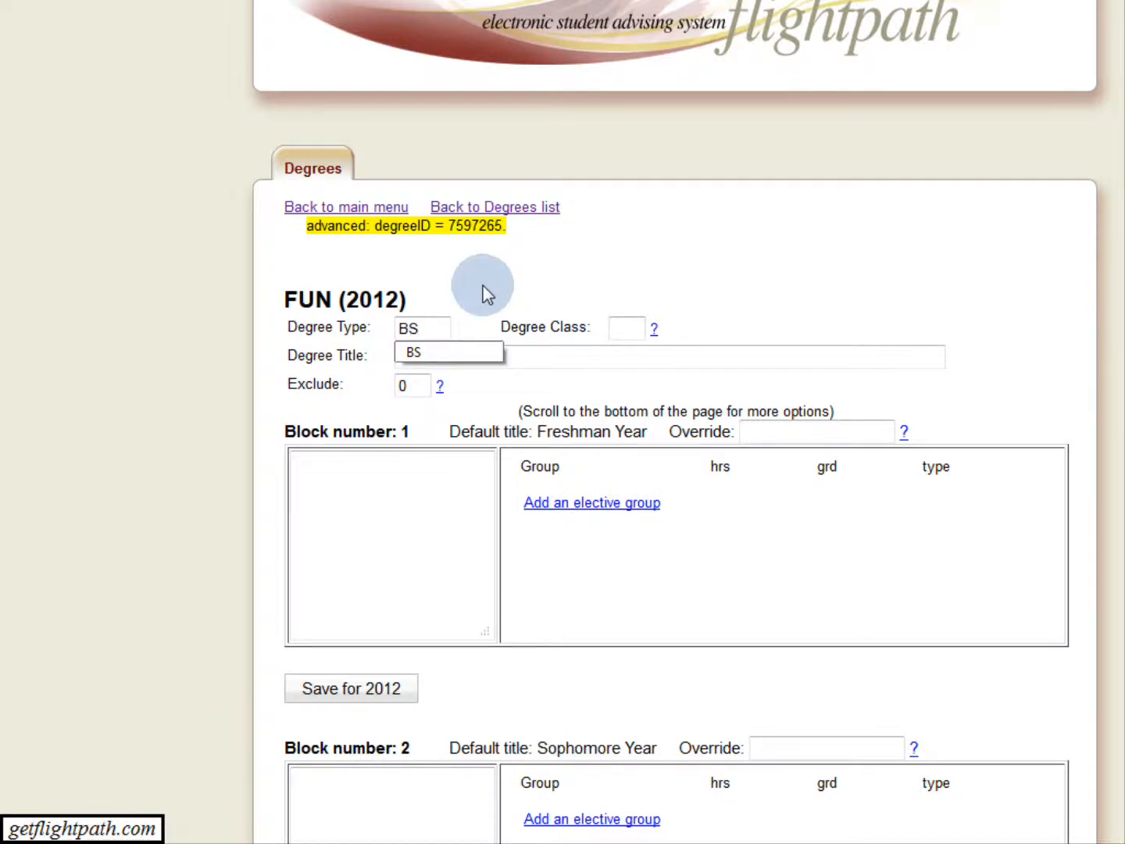
{"action": "left_click", "coordinate": [463, 351]}
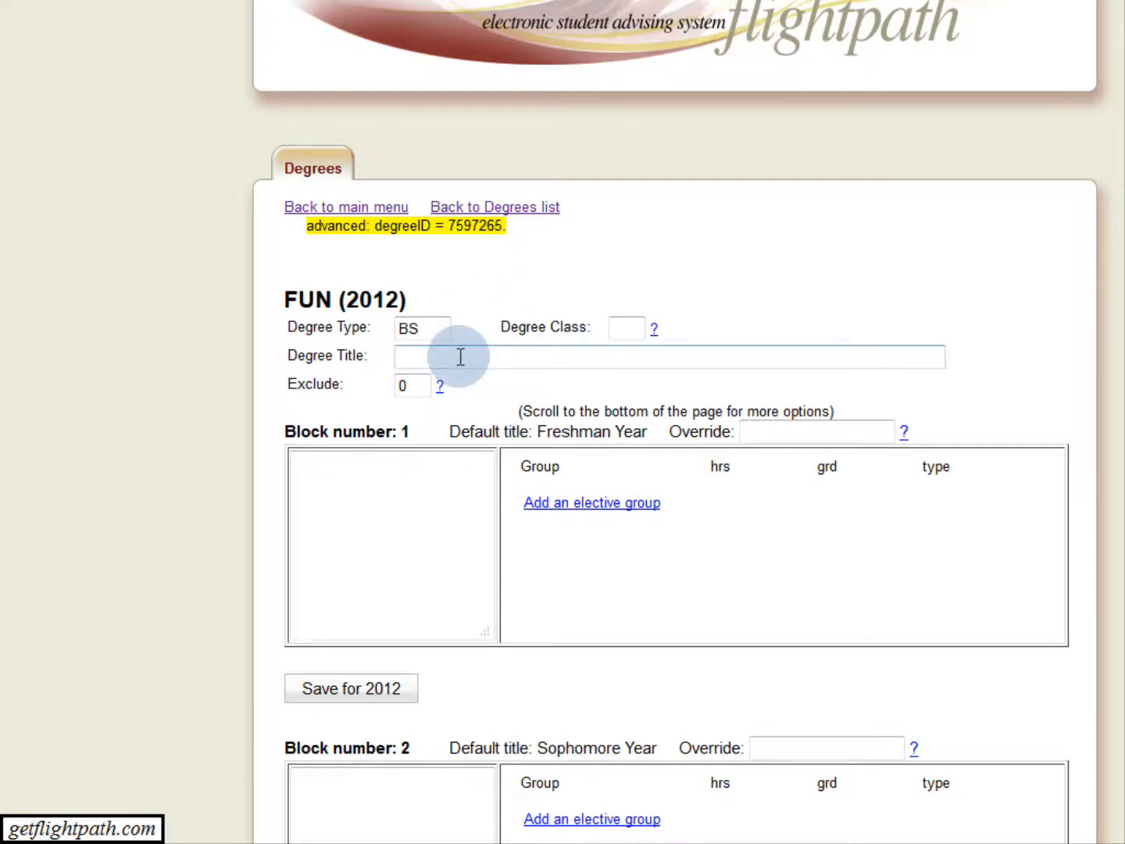
{"action": "type", "text": "Science of Fun"}
Try "Pre-Professional Year" as the title override for the Freshman Year block and clear it again.
{"action": "left_click", "coordinate": [430, 468]}
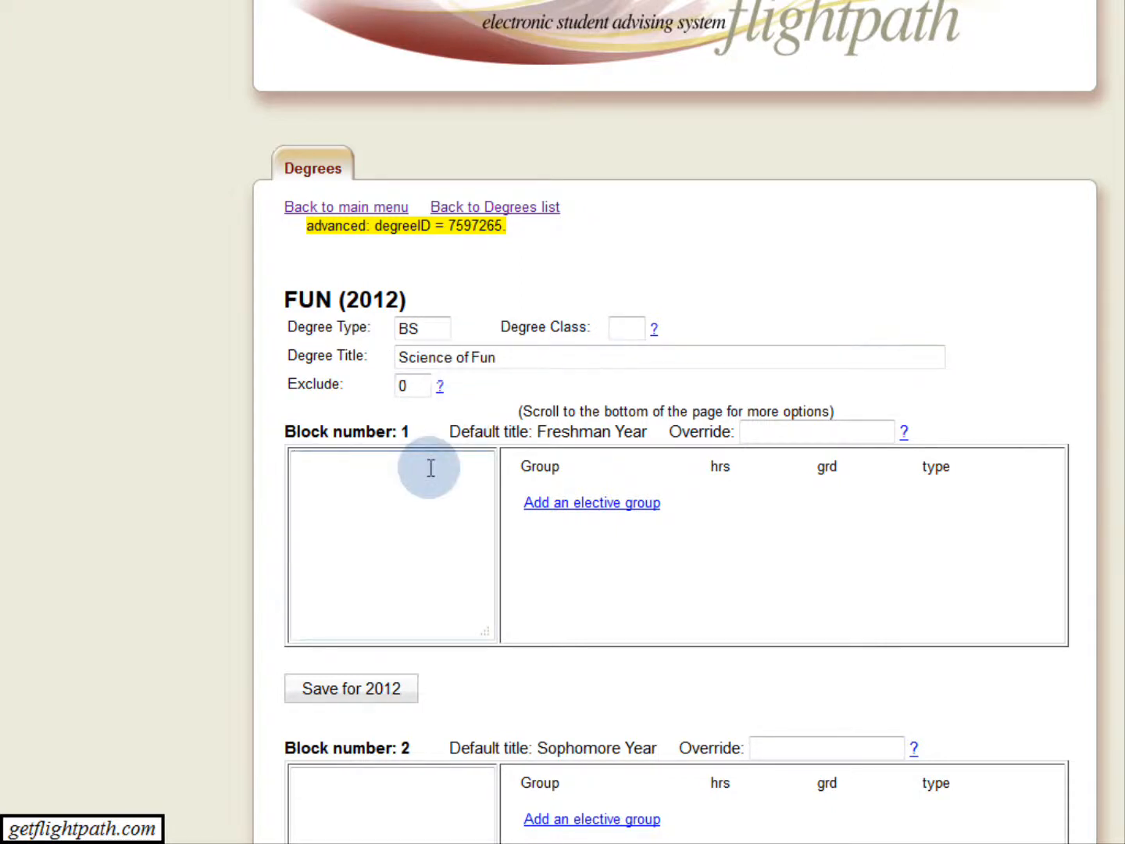
{"action": "left_click_drag", "start_coordinate": [538, 431], "coordinate": [632, 428]}
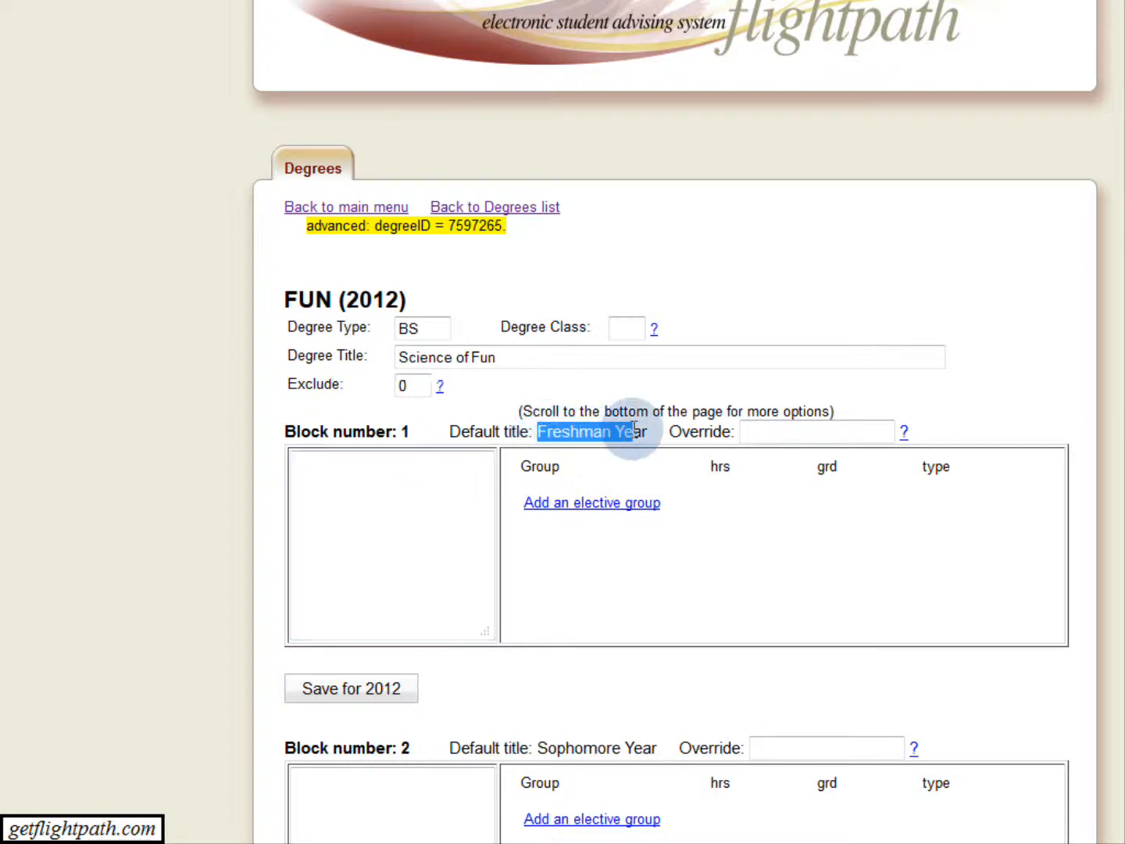
{"action": "left_click", "coordinate": [656, 431]}
{"action": "left_click", "coordinate": [762, 433]}
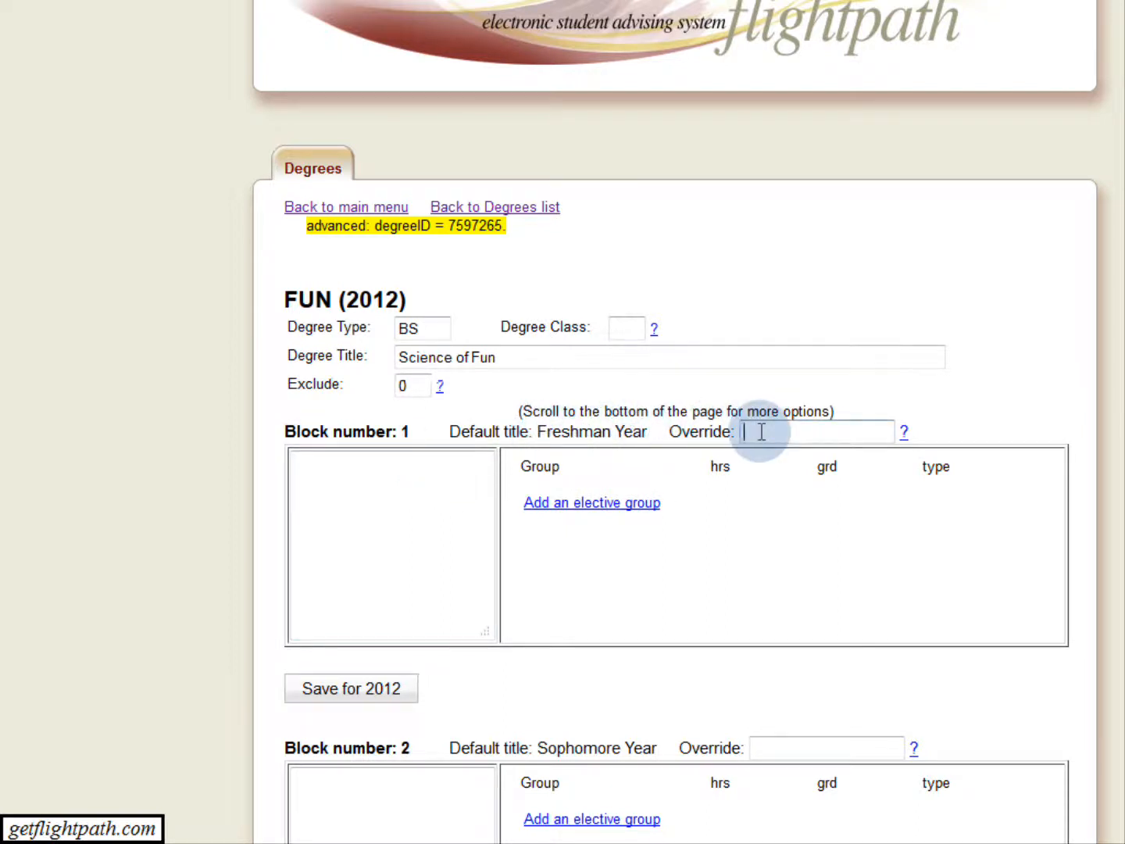
{"action": "type", "text": "Pre-Pro"}
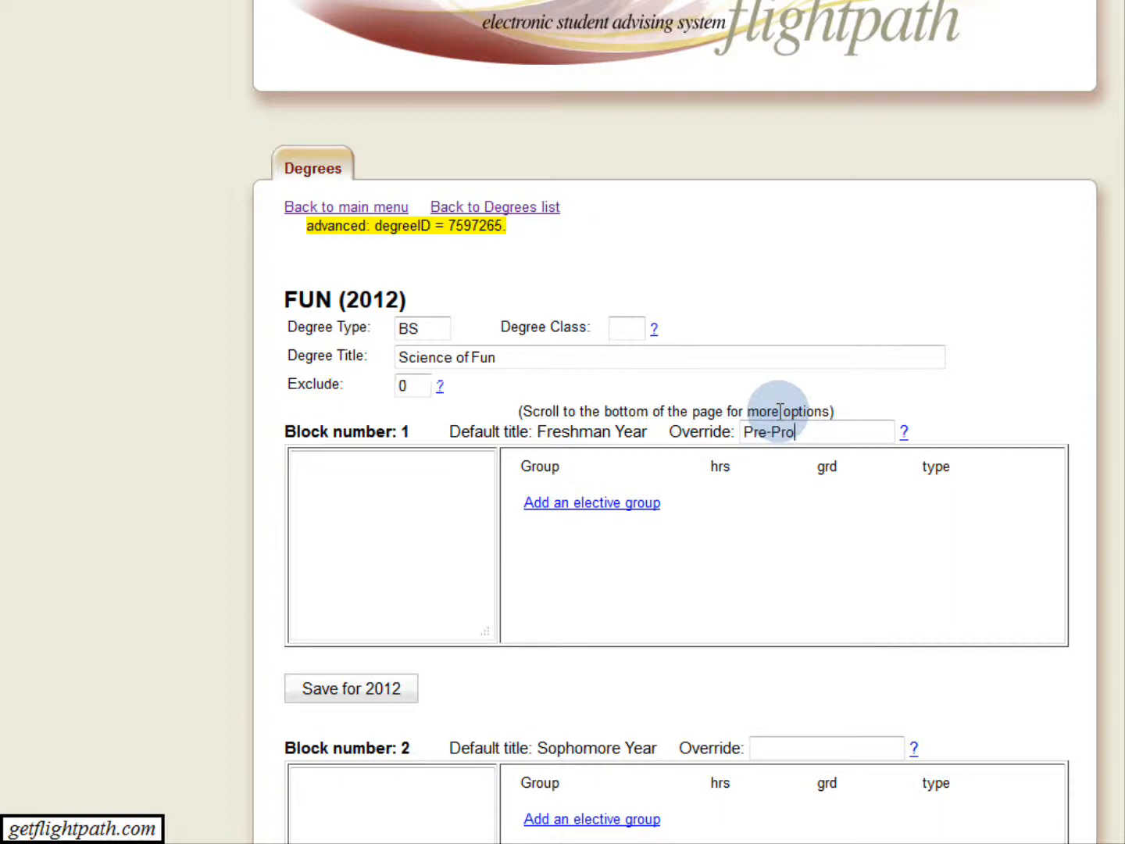
{"action": "type", "text": "fessional Year"}
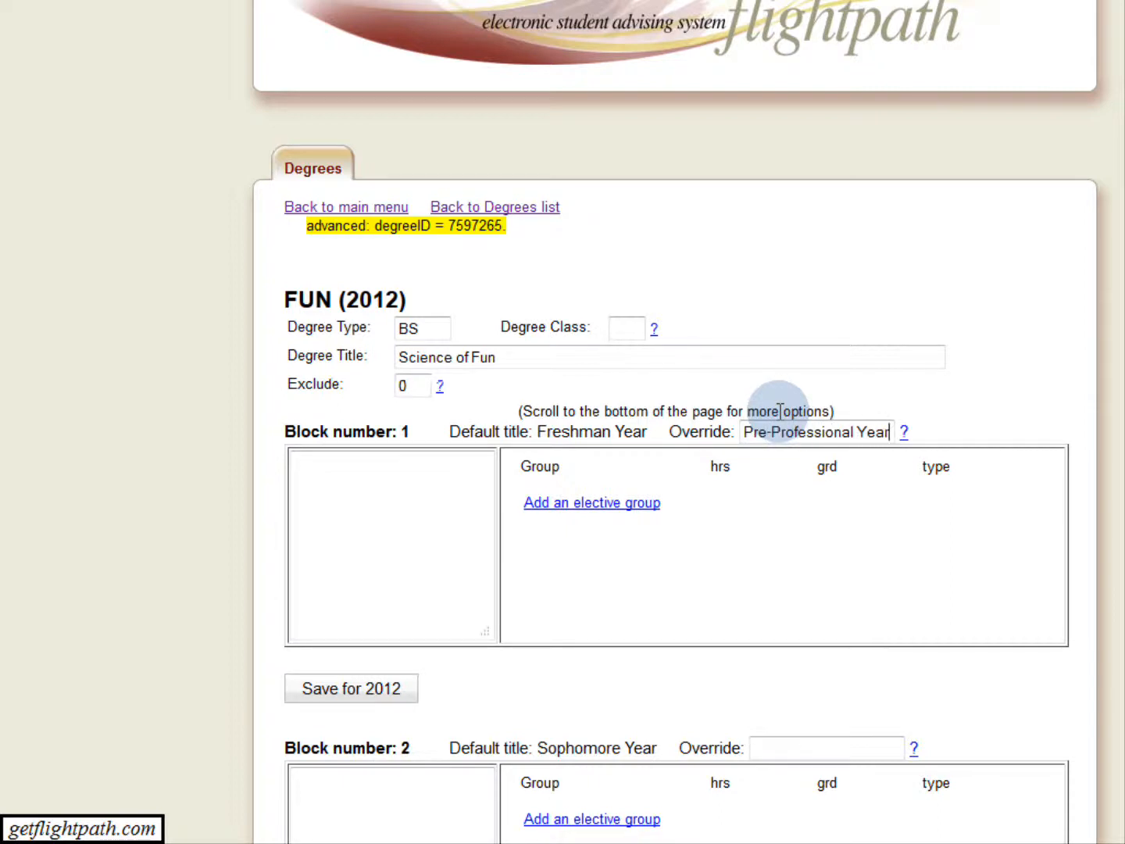
{"action": "key", "text": "BackSpace"}
{"action": "key", "text": "BackSpace"}
{"action": "key", "text": "BackSpace"}
{"action": "key", "text": "BackSpace"}
{"action": "key", "text": "BackSpace"}
{"action": "key", "text": "BackSpace"}
{"action": "key", "text": "BackSpace"}
{"action": "key", "text": "BackSpace"}
{"action": "key", "text": "BackSpace"}
{"action": "key", "text": "BackSpace"}
{"action": "key", "text": "BackSpace"}
{"action": "key", "text": "BackSpace"}
{"action": "key", "text": "BackSpace"}
{"action": "key", "text": "BackSpace"}
{"action": "key", "text": "BackSpace"}
{"action": "key", "text": "BackSpace"}
{"action": "key", "text": "BackSpace"}
{"action": "key", "text": "BackSpace"}
{"action": "key", "text": "BackSpace"}
{"action": "key", "text": "BackSpace"}
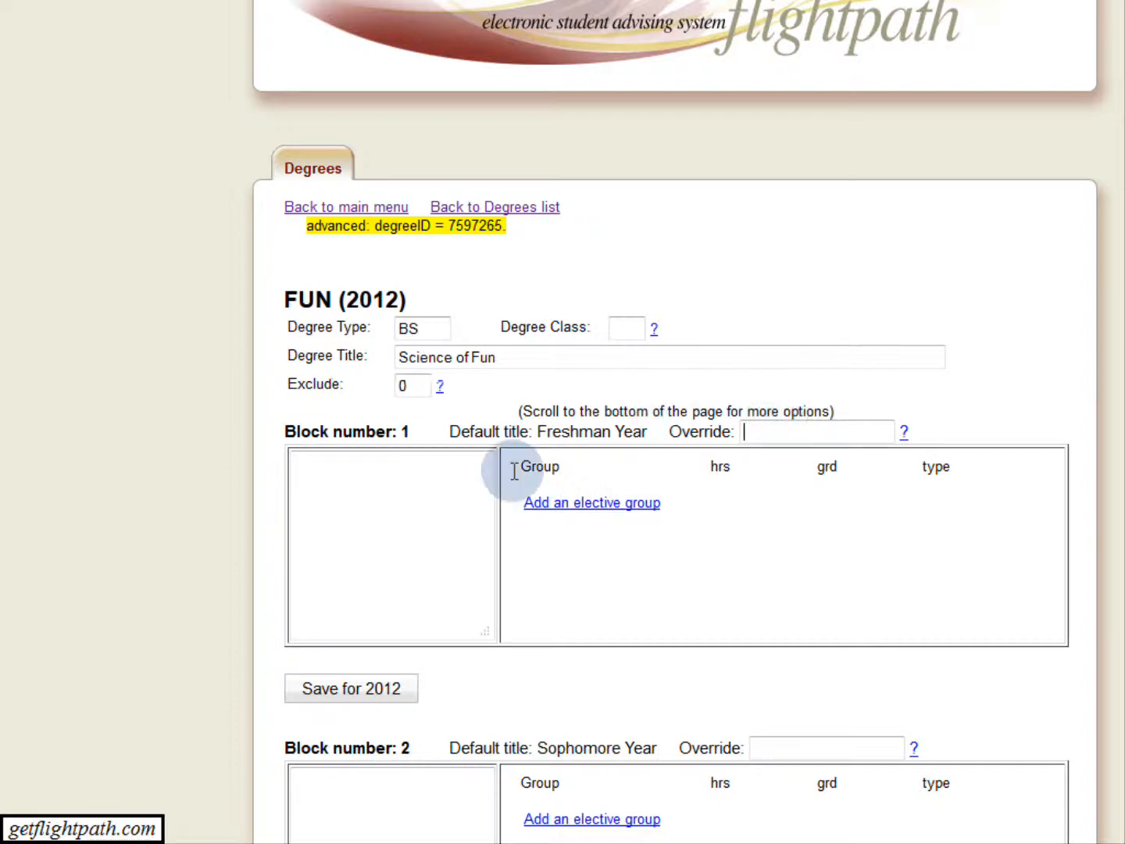
Enter ACCT 1010, ACCT 2012 and ACCT 2013 on separate lines as the Freshman Year block's required courses.
{"action": "left_click", "coordinate": [454, 489]}
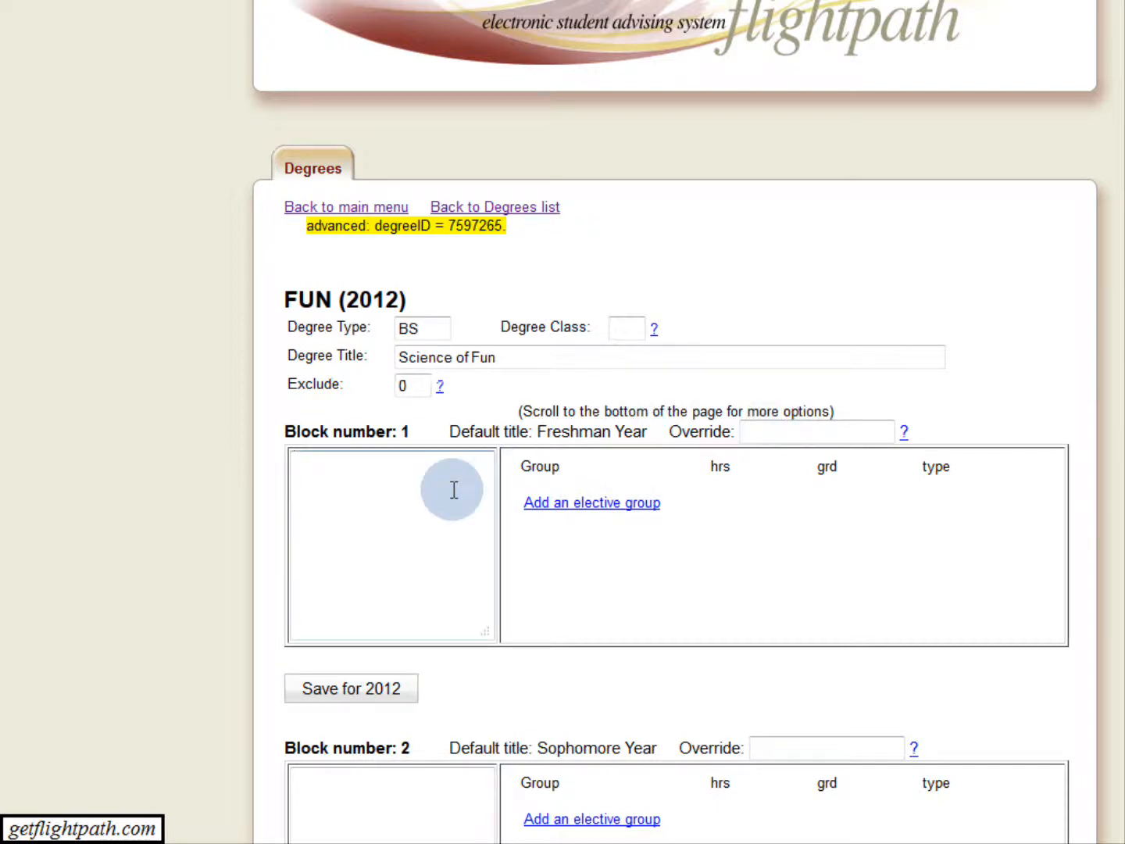
{"action": "type", "text": "ACCT 1010"}
{"action": "key", "text": "Return"}
{"action": "type", "text": "ACCT"}
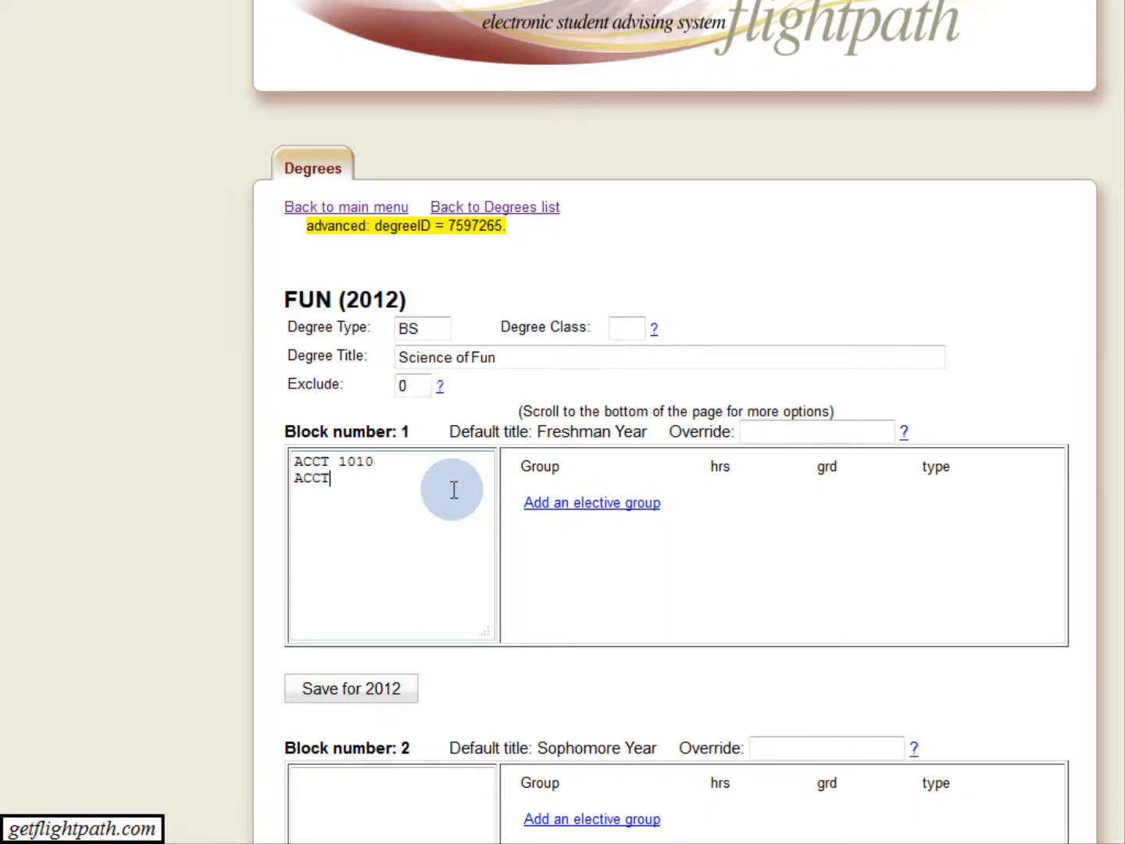
{"action": "type", "text": " 2012"}
{"action": "key", "text": "Return"}
{"action": "type", "text": "ACCT 2013"}
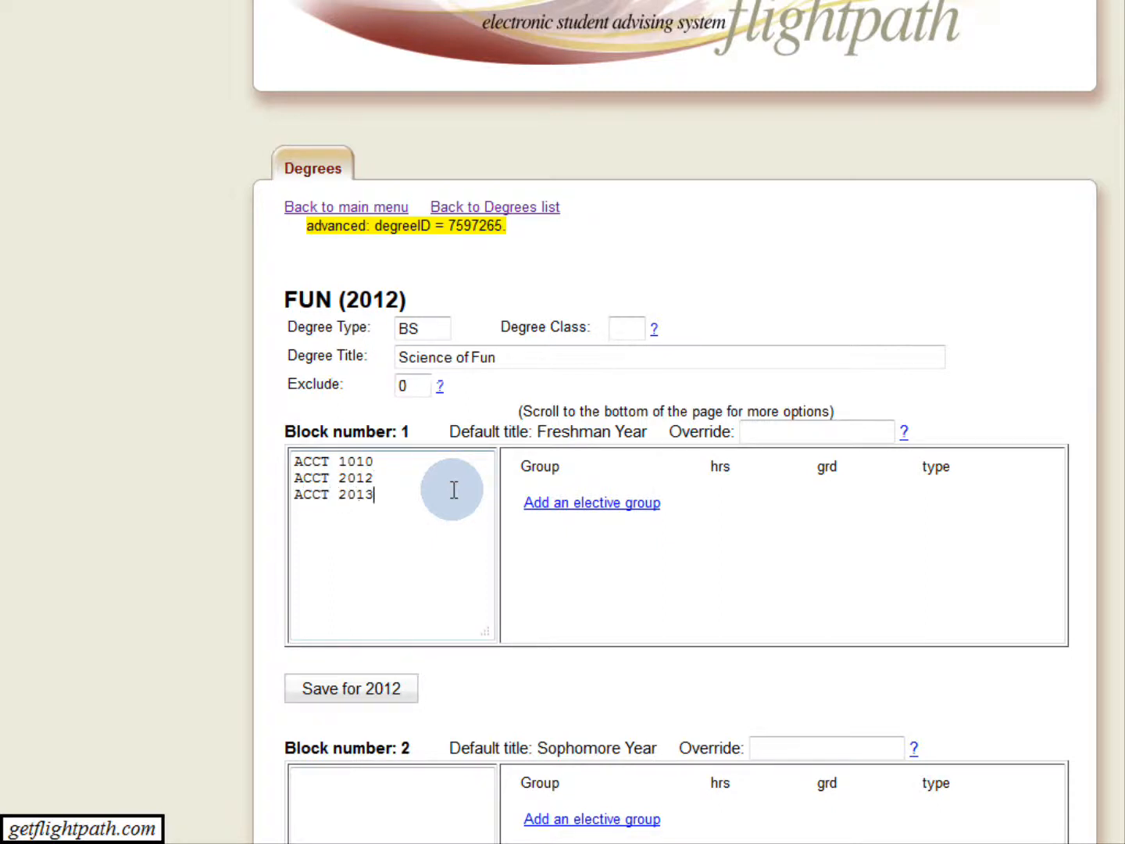
Assign requirement types m to ACCT 1010, s to ACCT 2012 and c to ACCT 2013, with minimum grade (C) for ACCT 2012.
{"action": "key", "text": "Up"}
{"action": "key", "text": "Up"}
{"action": "type", "text": "m"}
{"action": "type", "text": " s"}
{"action": "type", "text": " c"}
{"action": "key", "text": "BackSpace"}
{"action": "type", "text": "e"}
{"action": "key", "text": "BackSpace"}
{"action": "type", "text": "c"}
{"action": "key", "text": "Up"}
{"action": "type", "text": "(C)"}
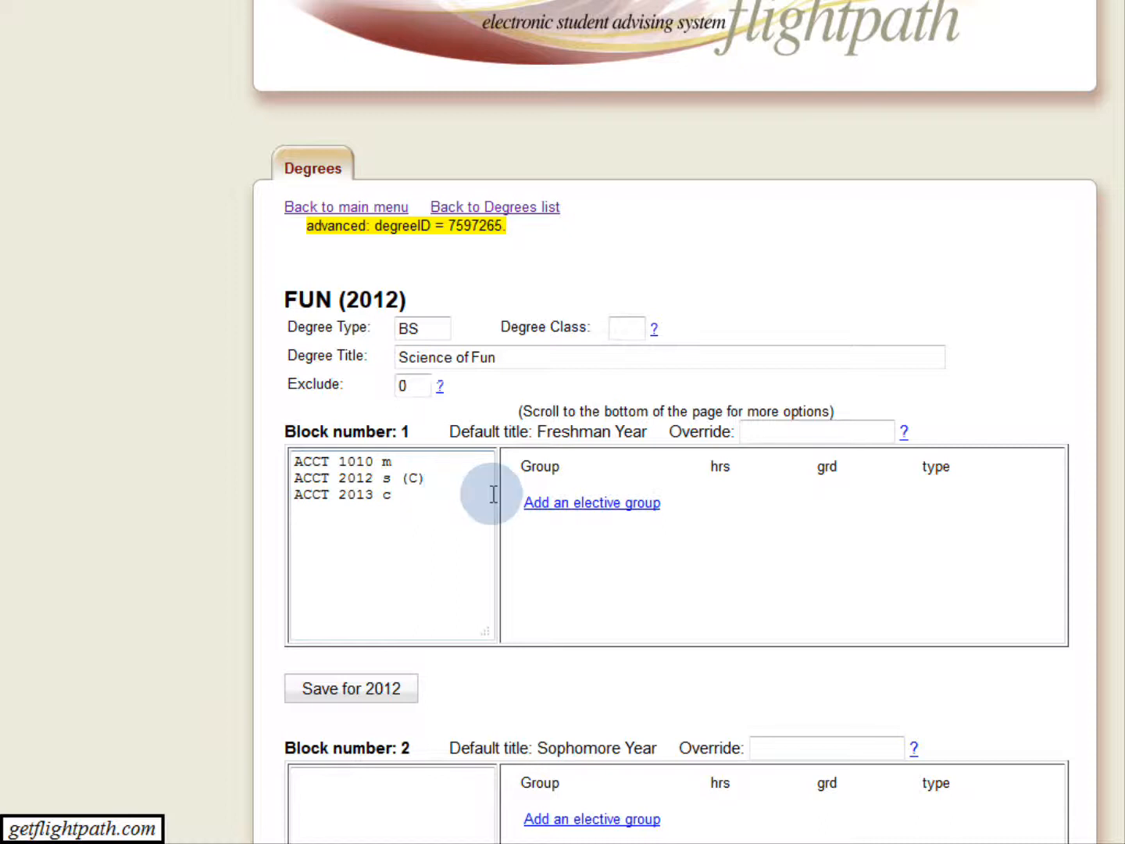
Start adding an elective group to the Freshman Year block, search for "english" and select Core English Composition (core_english_comp).
{"action": "left_click", "coordinate": [573, 508]}
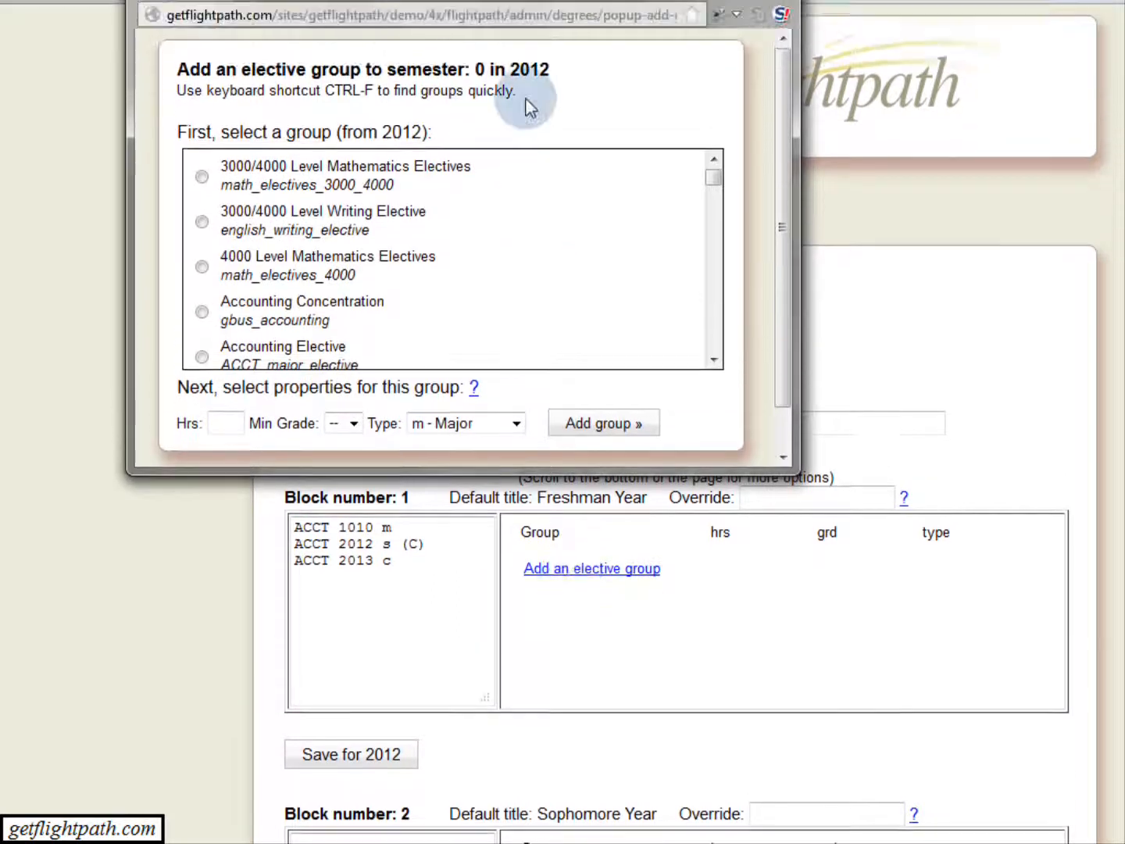
{"action": "left_click_drag", "start_coordinate": [514, 72], "coordinate": [564, 185]}
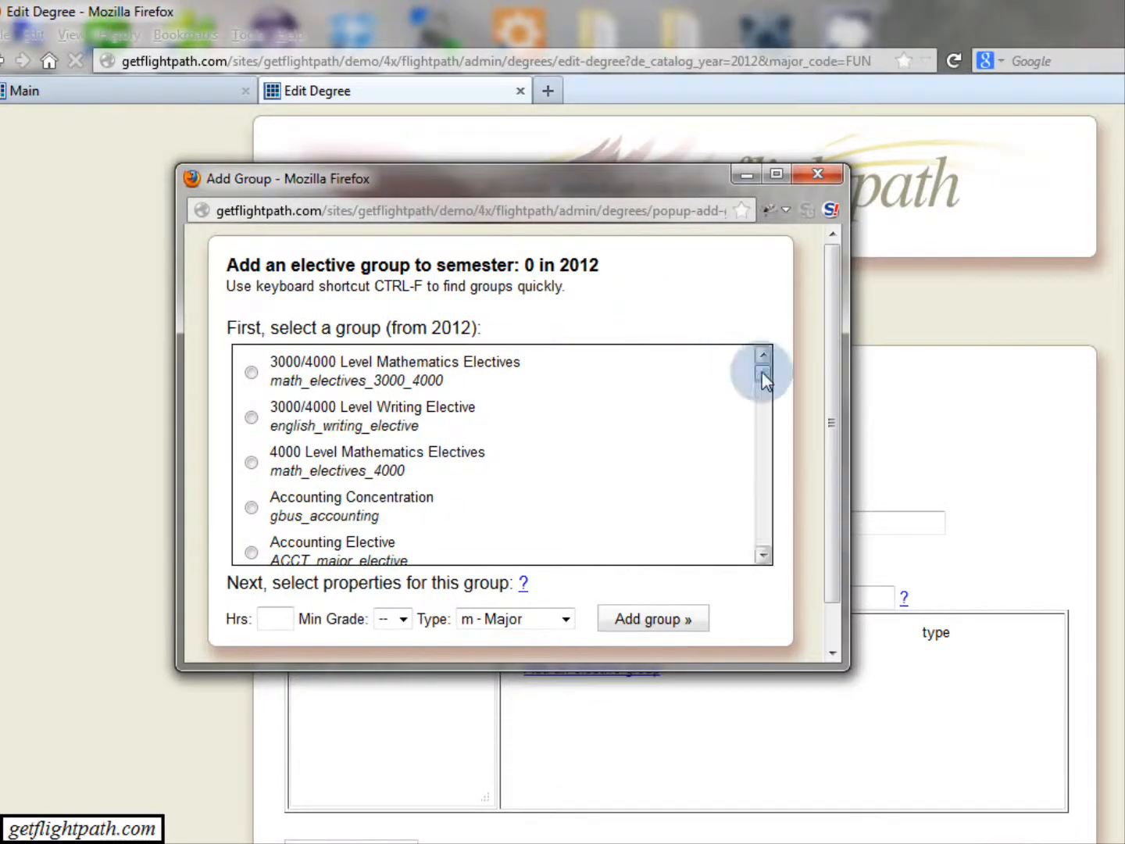
{"action": "mouse_move", "coordinate": [762, 371]}
{"action": "left_mouse_down"}
{"action": "mouse_move", "coordinate": [762, 400]}
{"action": "mouse_move", "coordinate": [762, 363]}
{"action": "left_mouse_up"}
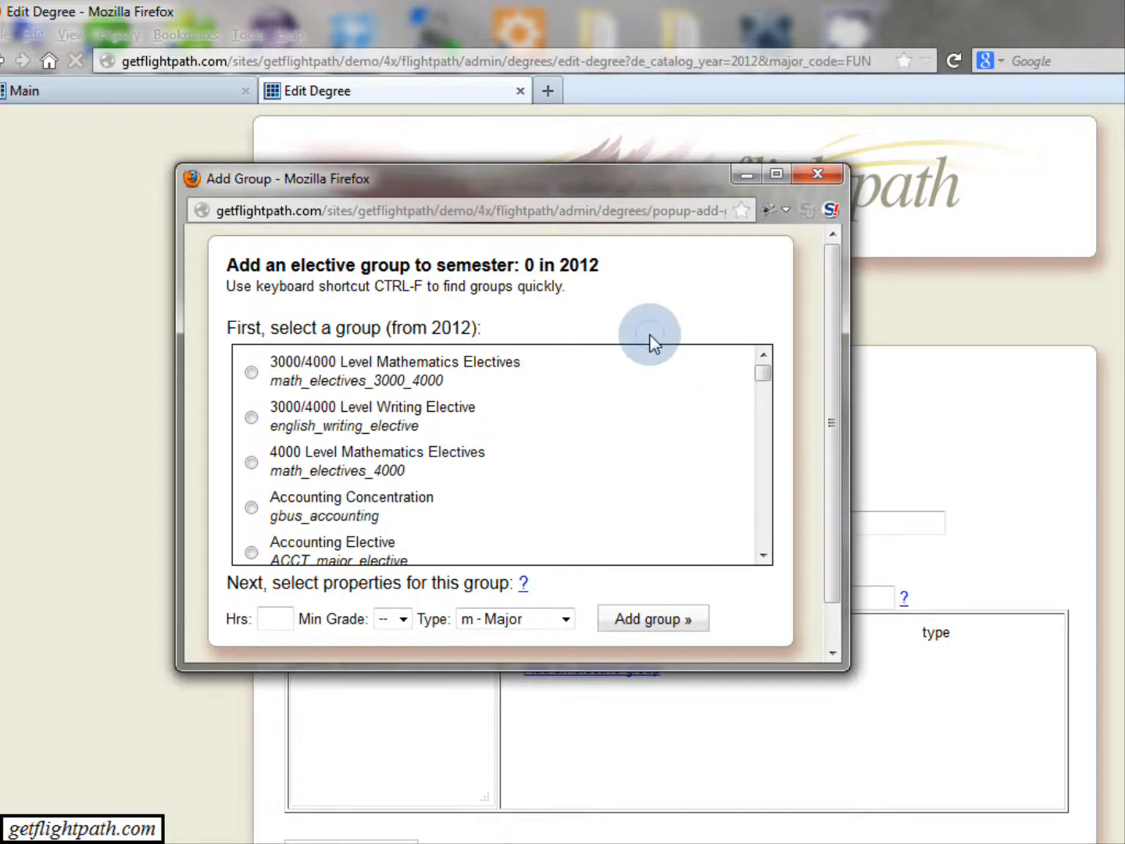
{"action": "key", "text": "ctrl+f"}
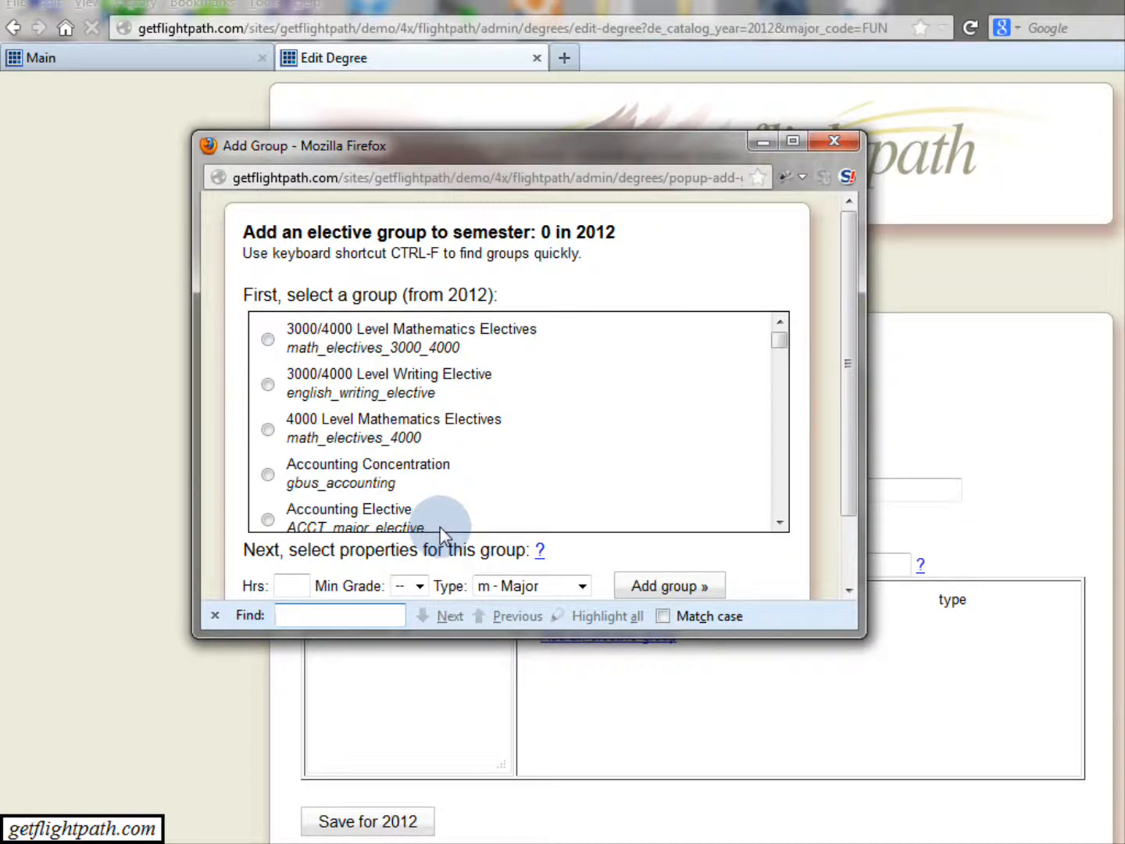
{"action": "type", "text": "english"}
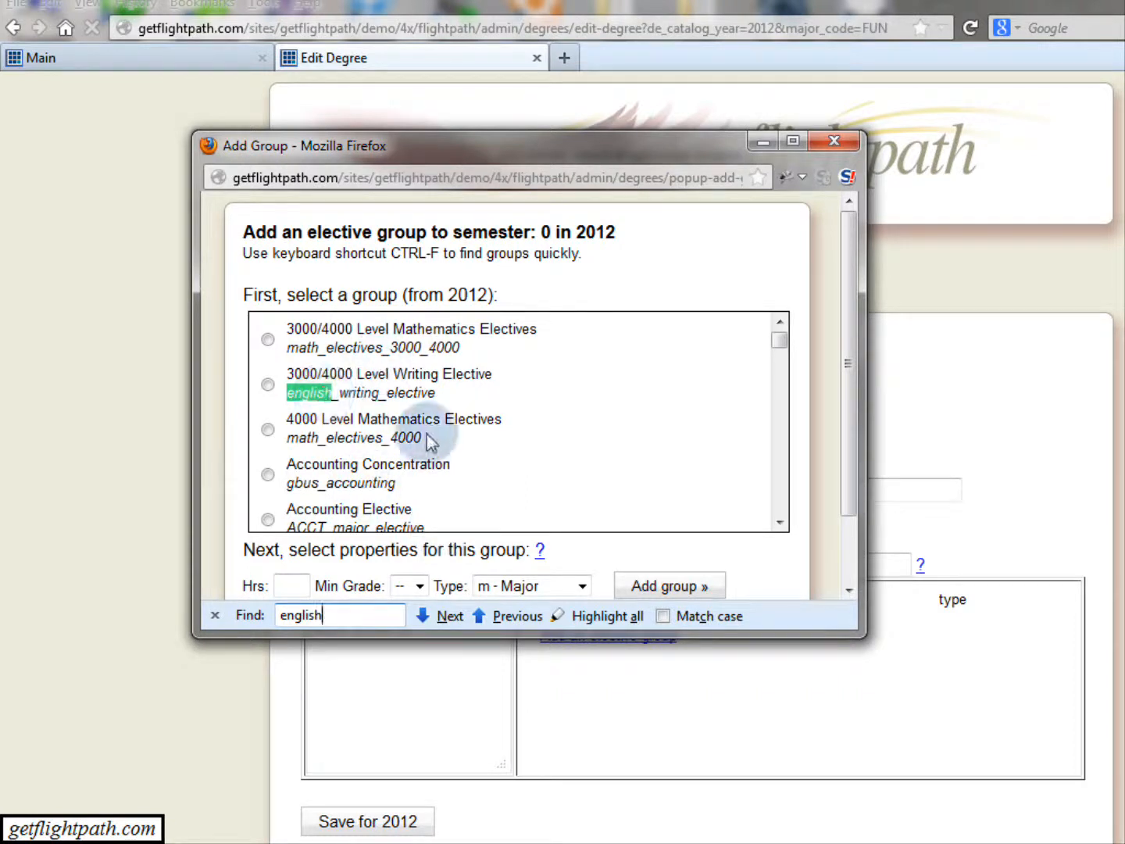
{"action": "left_click", "coordinate": [430, 624]}
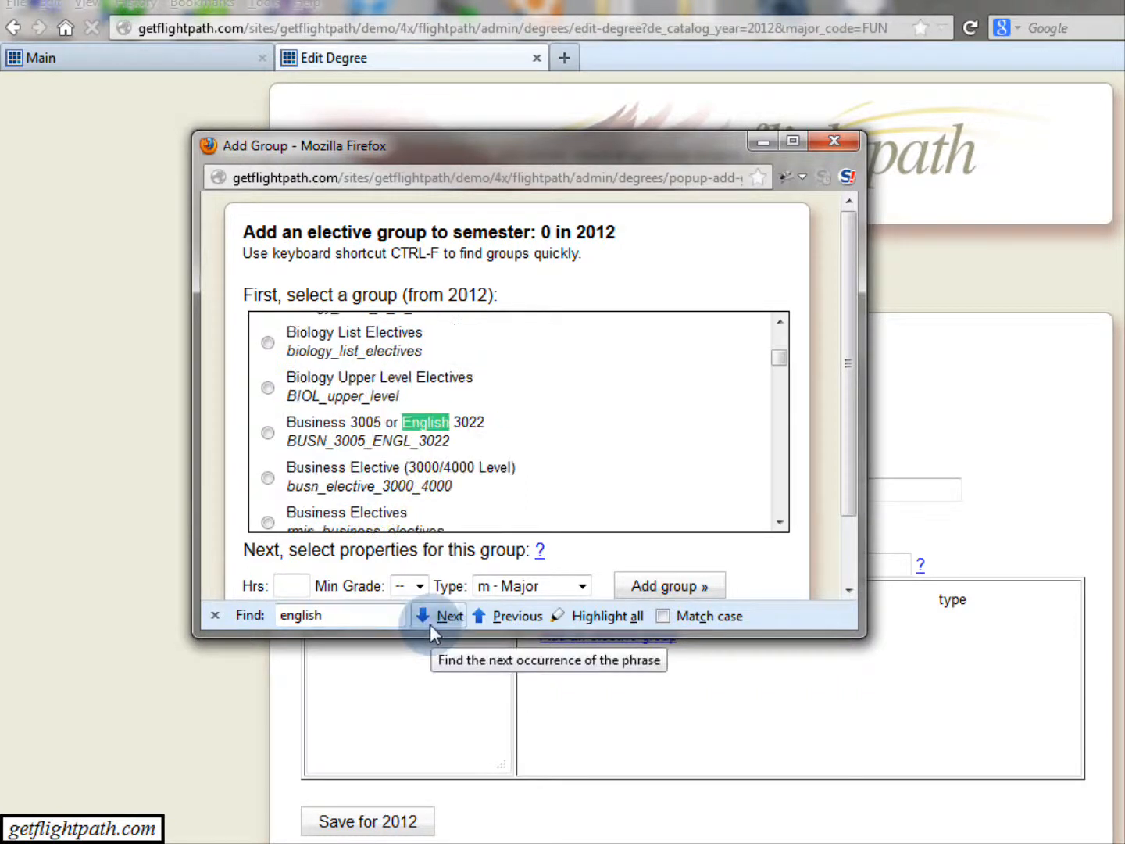
{"action": "left_click", "coordinate": [444, 617]}
{"action": "left_click", "coordinate": [443, 617]}
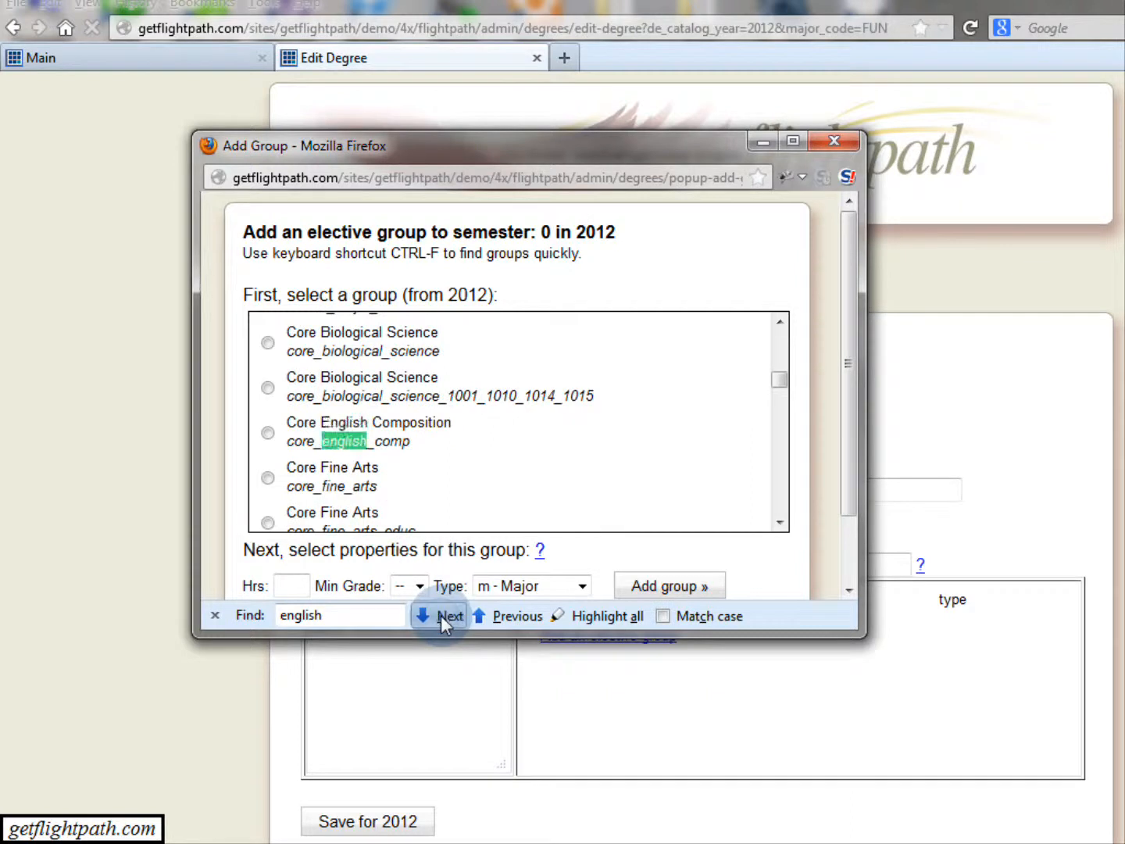
{"action": "left_click", "coordinate": [268, 432]}
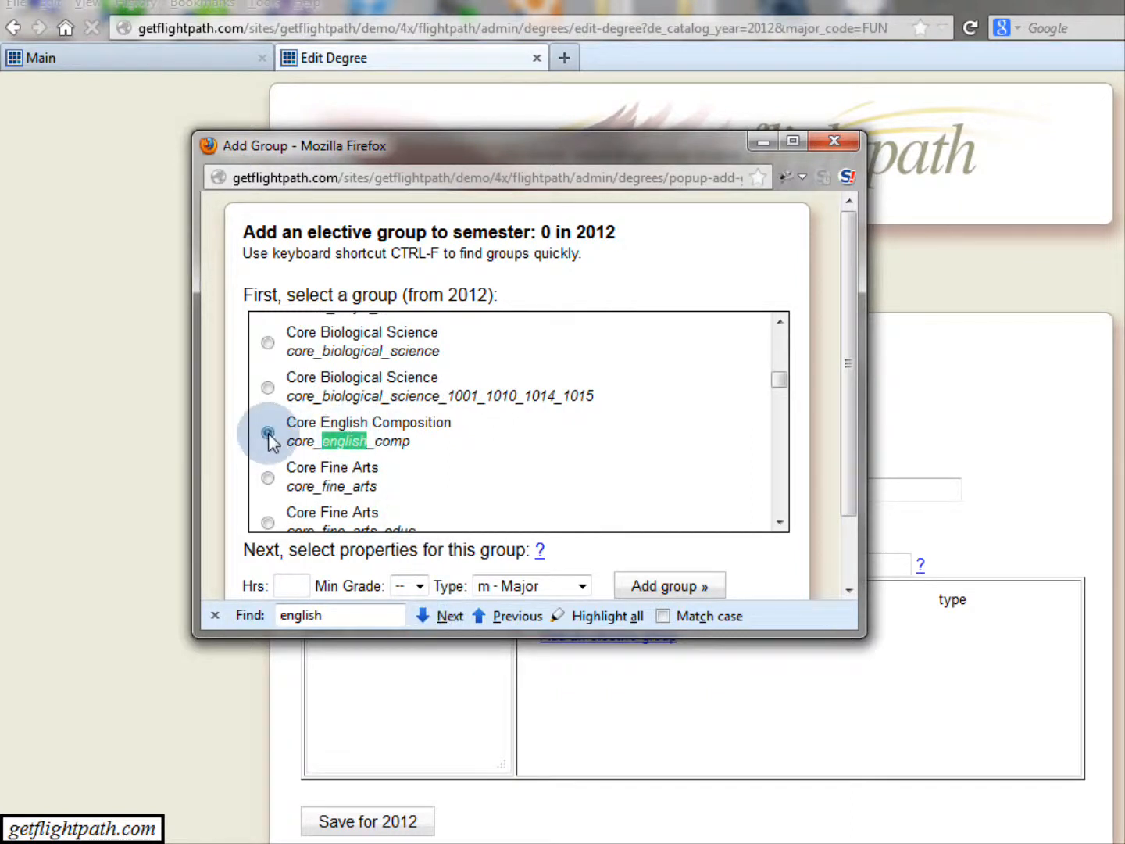
Add the Core English Composition group with 6 hours, minimum grade C and type c - Core.
{"action": "left_click", "coordinate": [285, 592]}
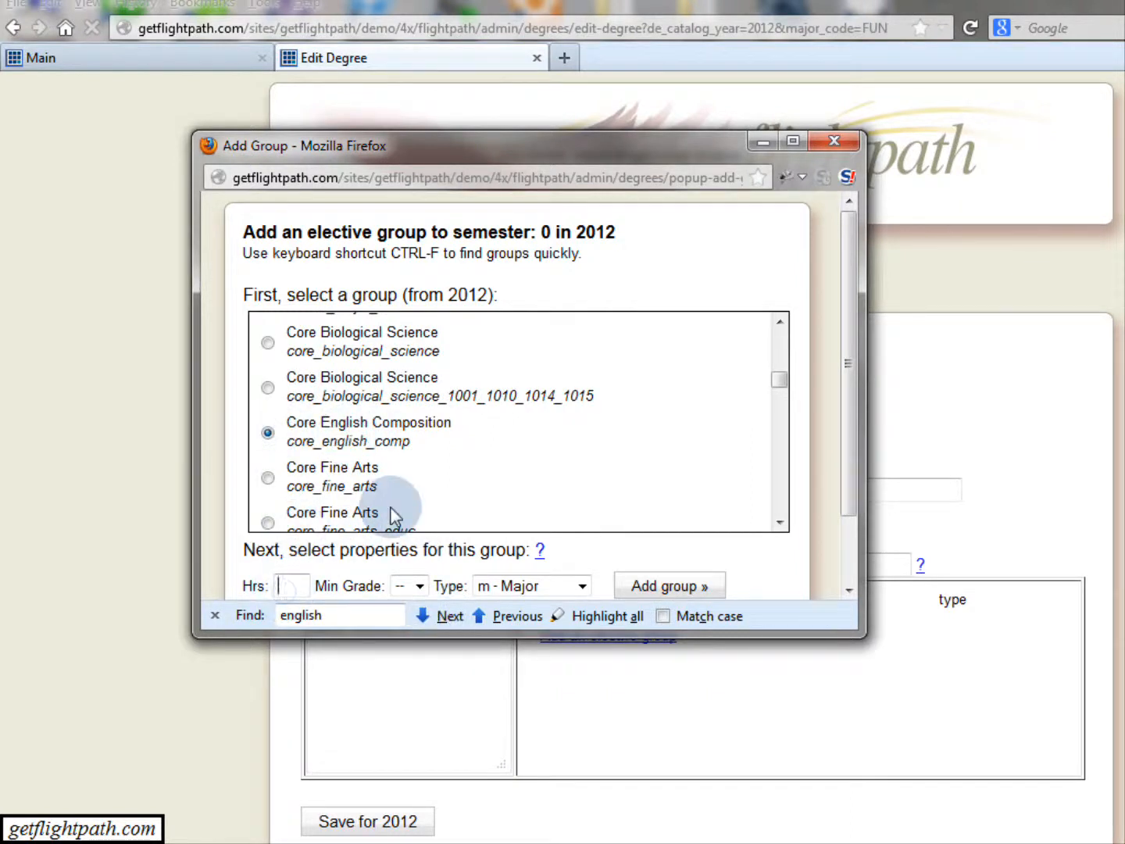
{"action": "type", "text": "6"}
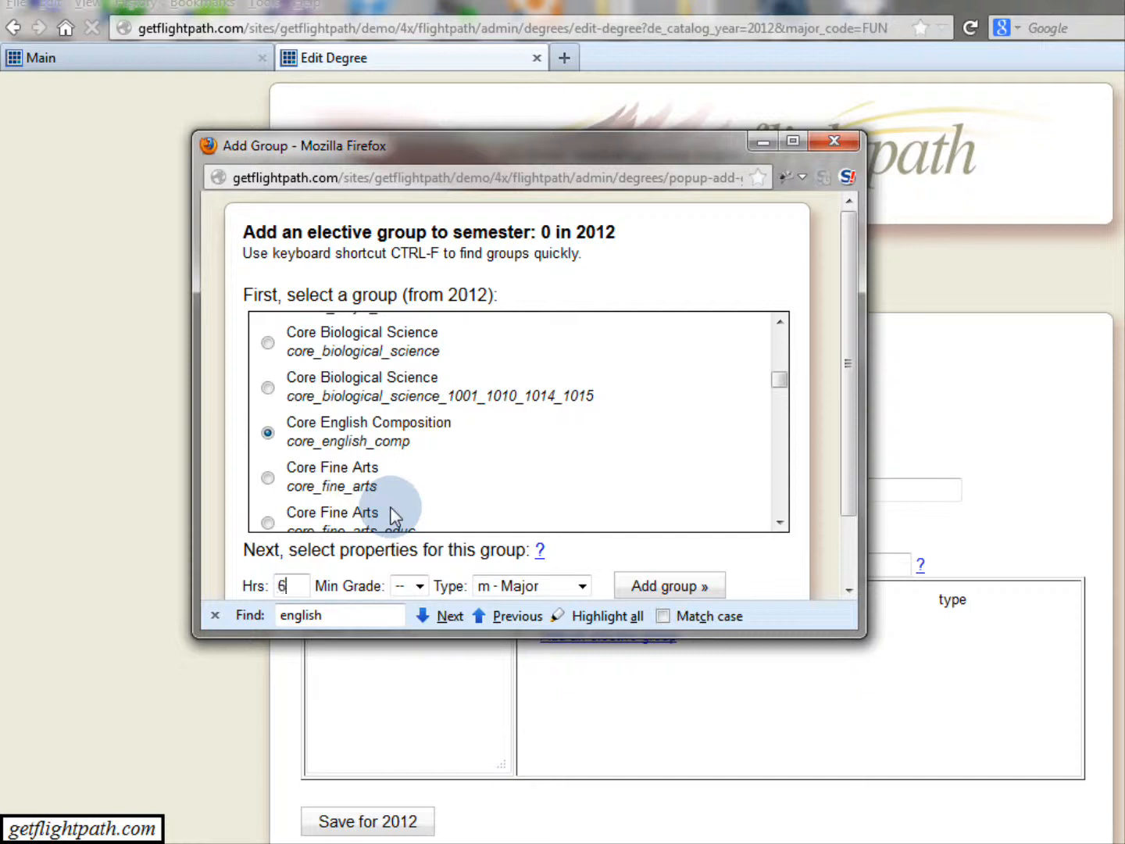
{"action": "left_click", "coordinate": [419, 587]}
{"action": "left_click", "coordinate": [401, 623]}
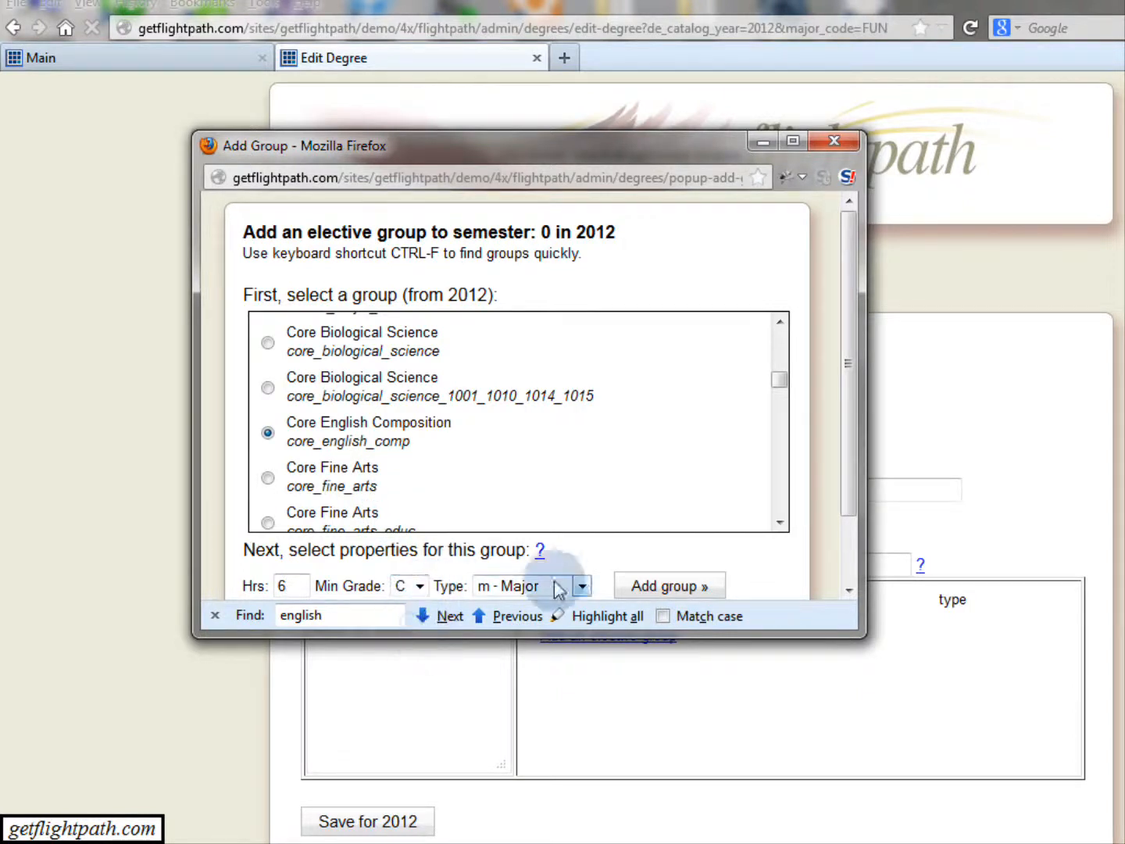
{"action": "left_click", "coordinate": [583, 588]}
{"action": "left_click", "coordinate": [510, 624]}
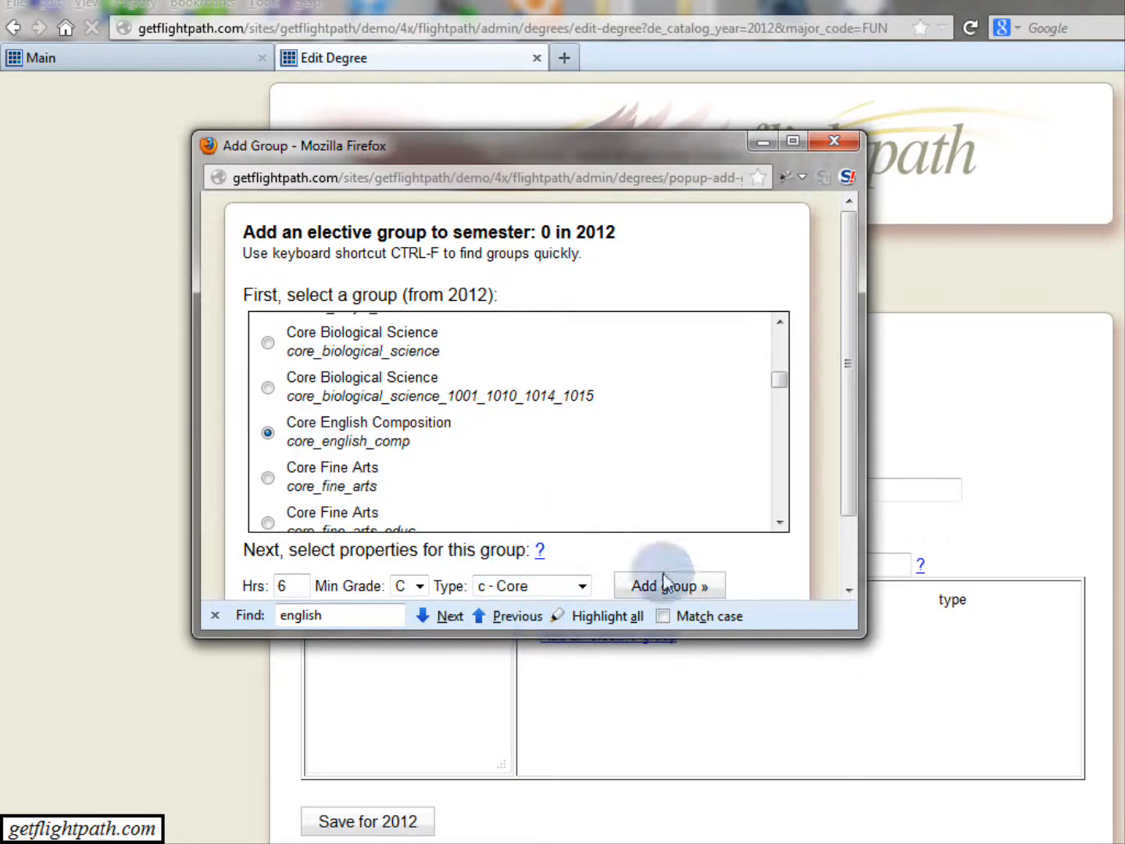
{"action": "left_click", "coordinate": [215, 615]}
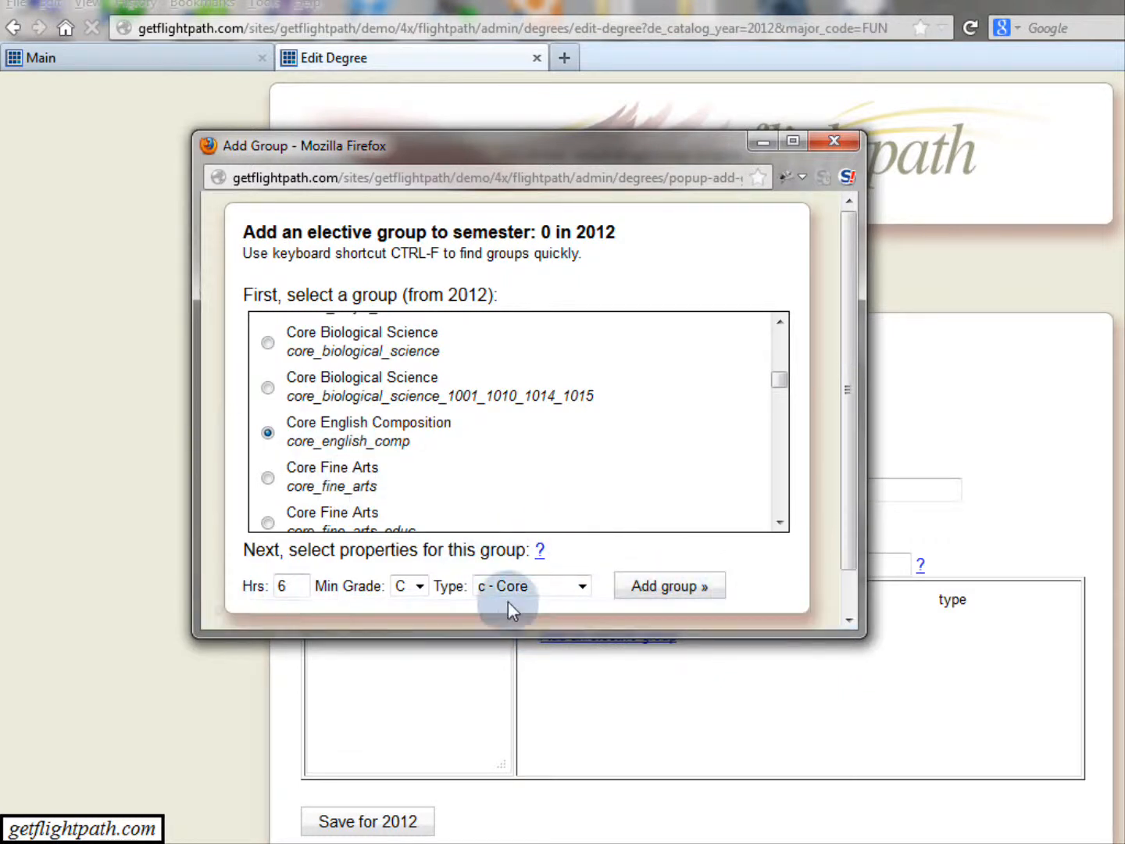
{"action": "left_click", "coordinate": [668, 598]}
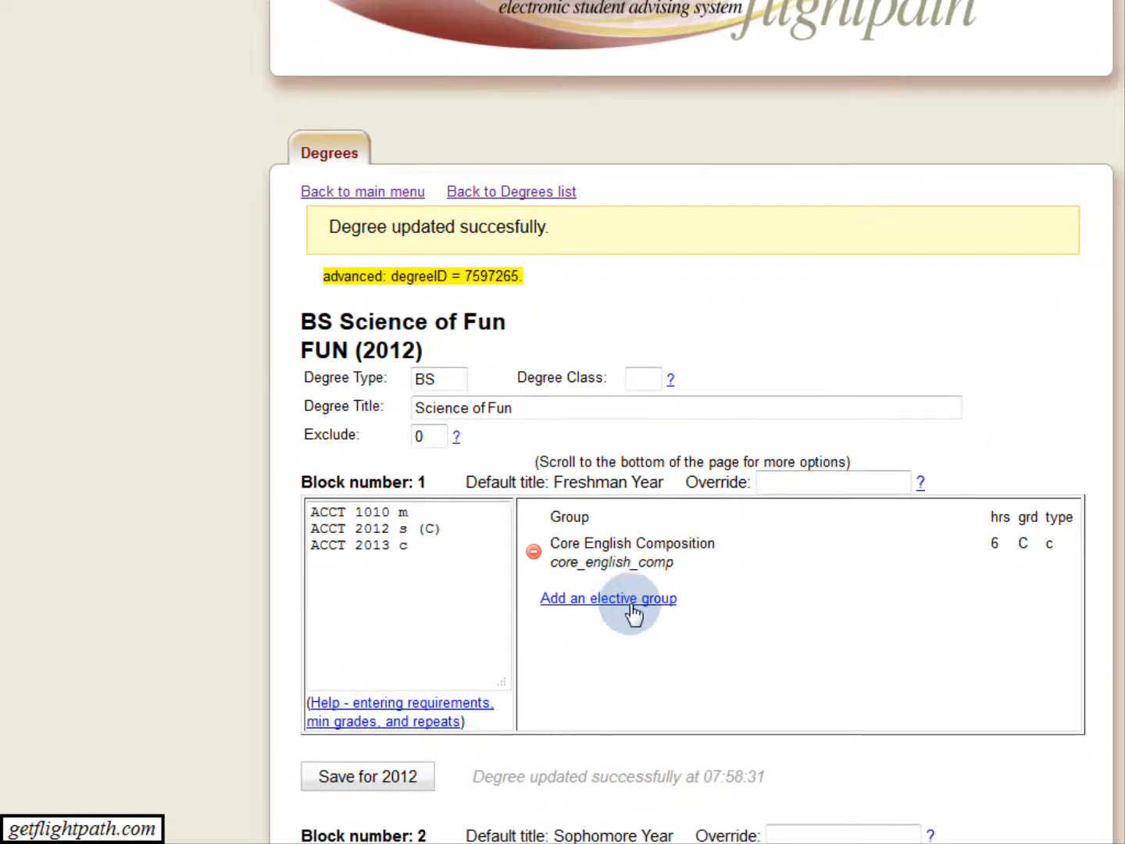
Add the 4000 Level Mathematics Electives group to the Freshman Year block with 3 hours.
{"action": "left_click", "coordinate": [633, 613]}
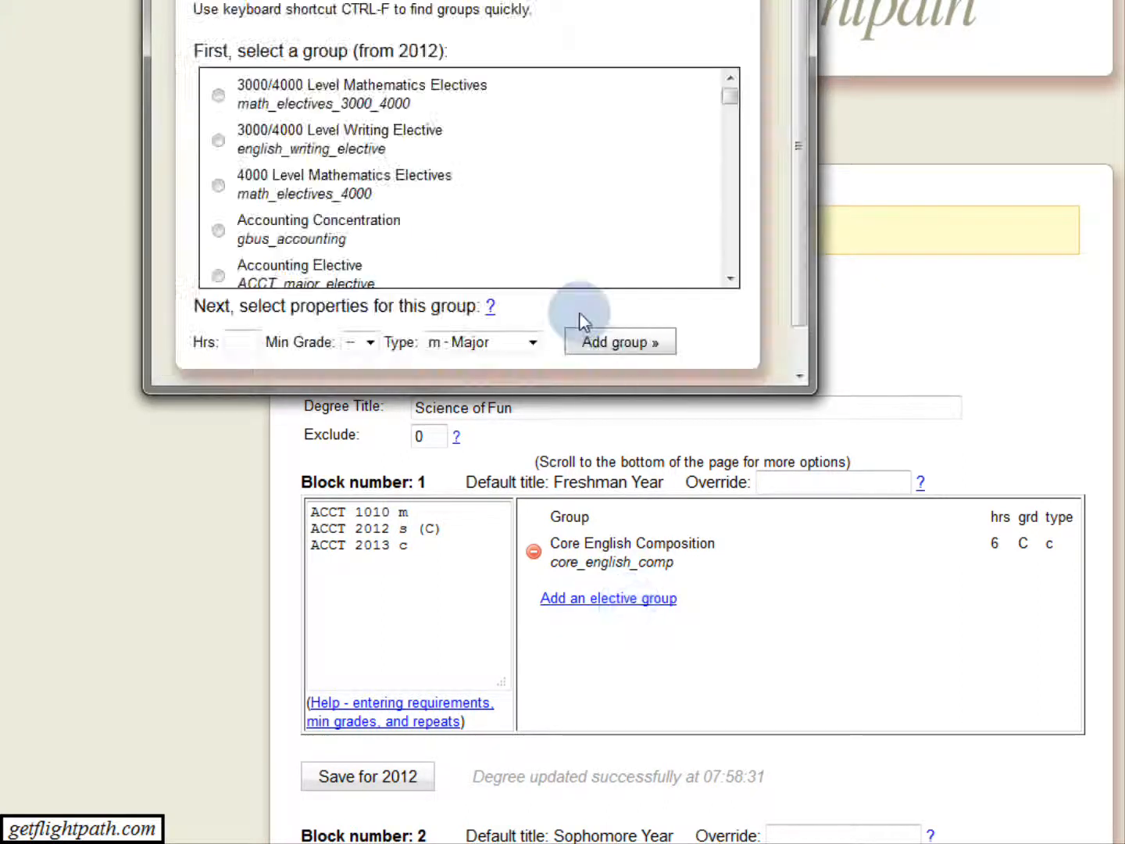
{"action": "left_click", "coordinate": [218, 186]}
{"action": "left_click", "coordinate": [236, 340]}
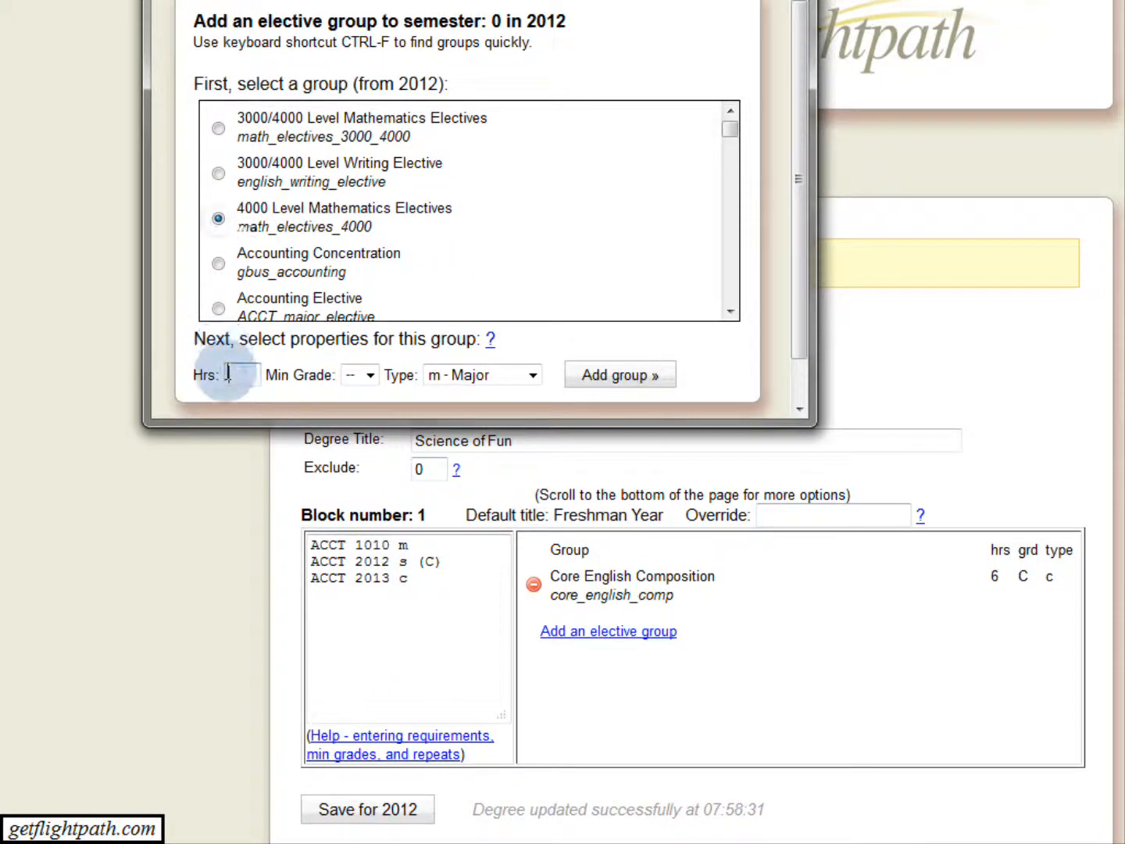
{"action": "type", "text": "3"}
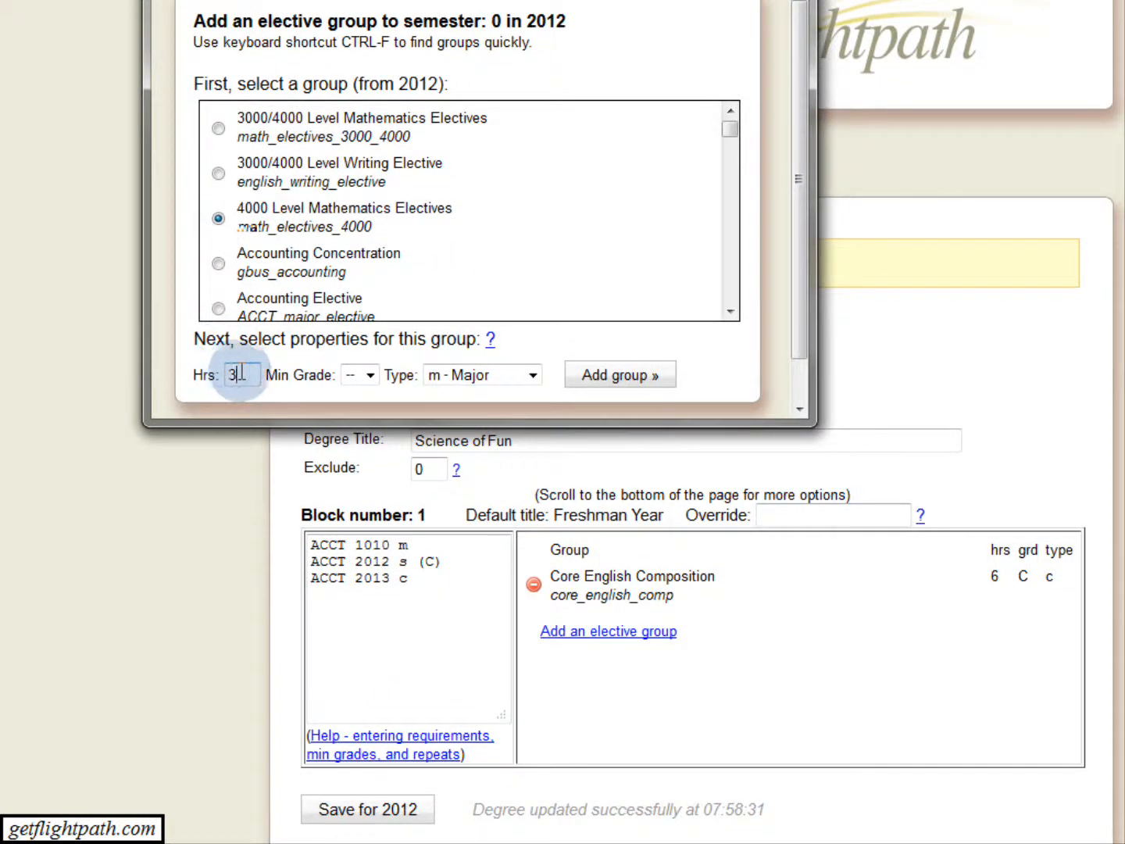
{"action": "left_click", "coordinate": [621, 378]}
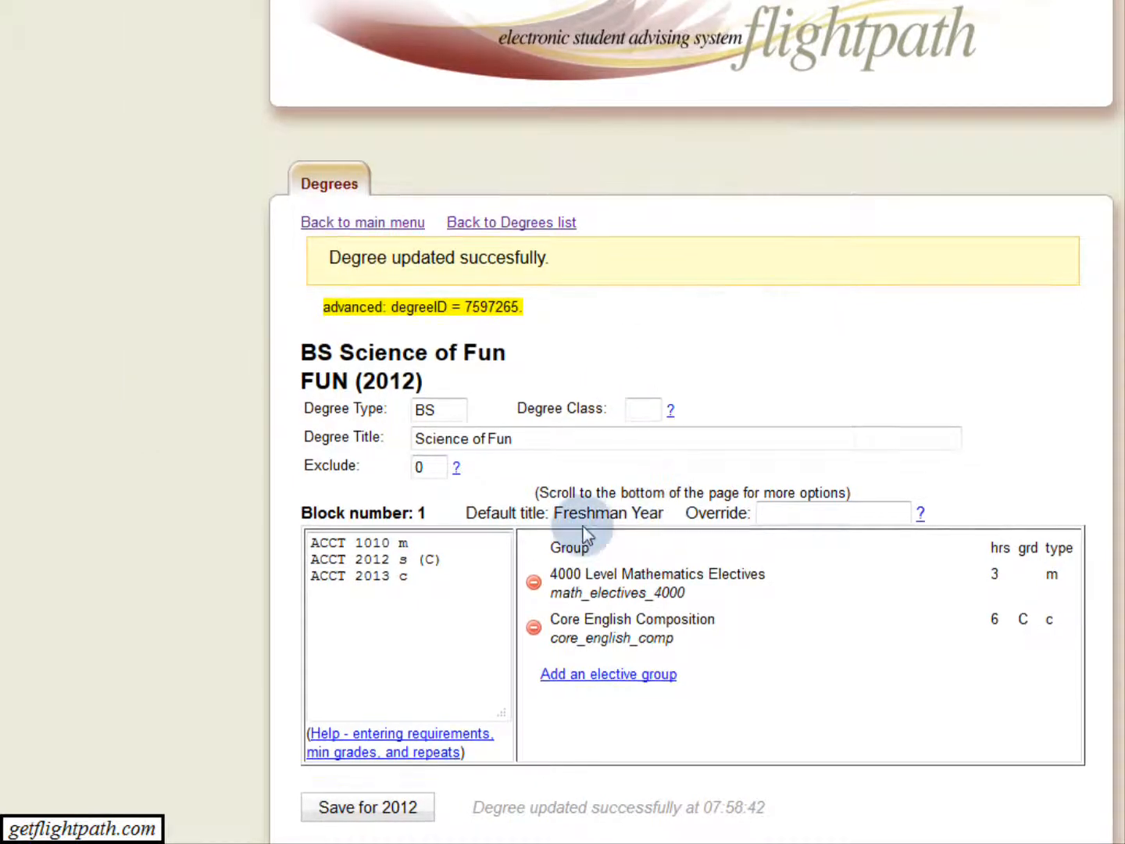
Enter BIOL 1001, BIOL 1003 and ART 1001 as the Sophomore Year block's required courses and save the degree for 2012.
{"action": "scroll", "coordinate": [585, 533], "scroll_direction": "down", "scroll_amount": 3}
{"action": "scroll", "coordinate": [585, 533], "scroll_direction": "down", "scroll_amount": 6}
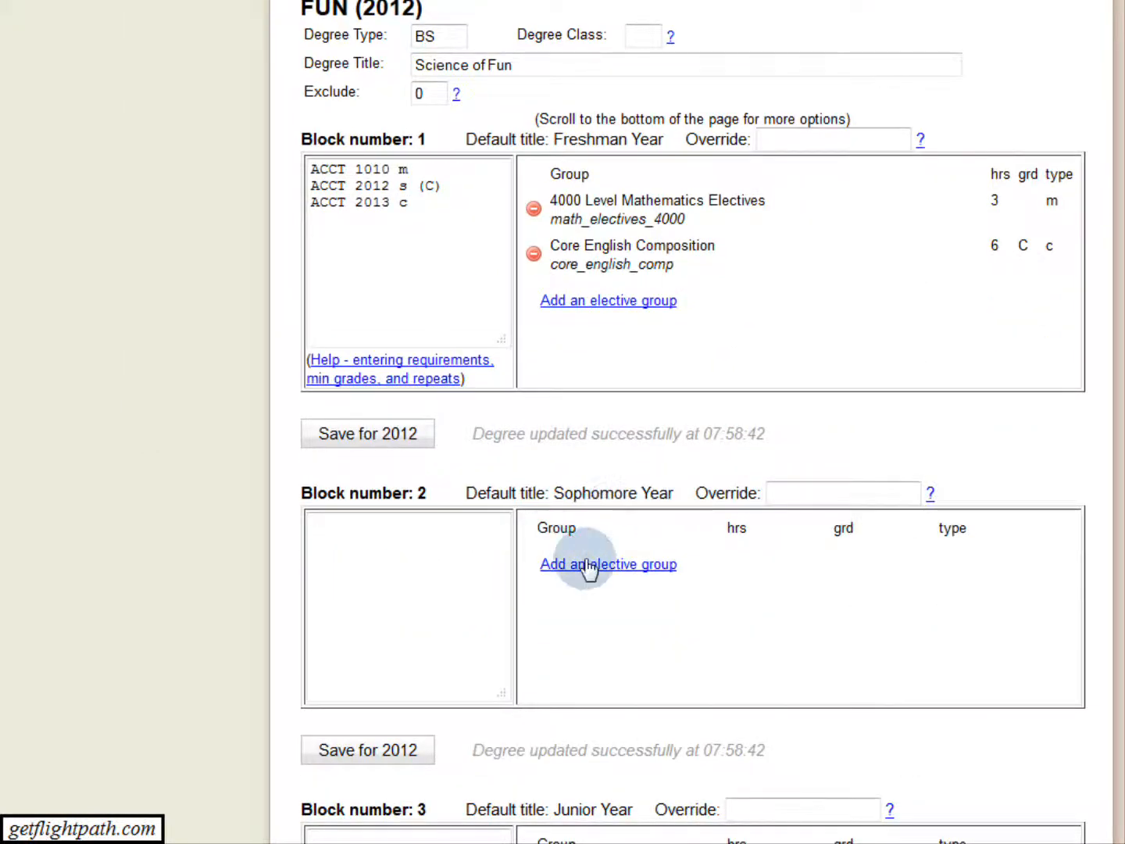
{"action": "left_click", "coordinate": [403, 539]}
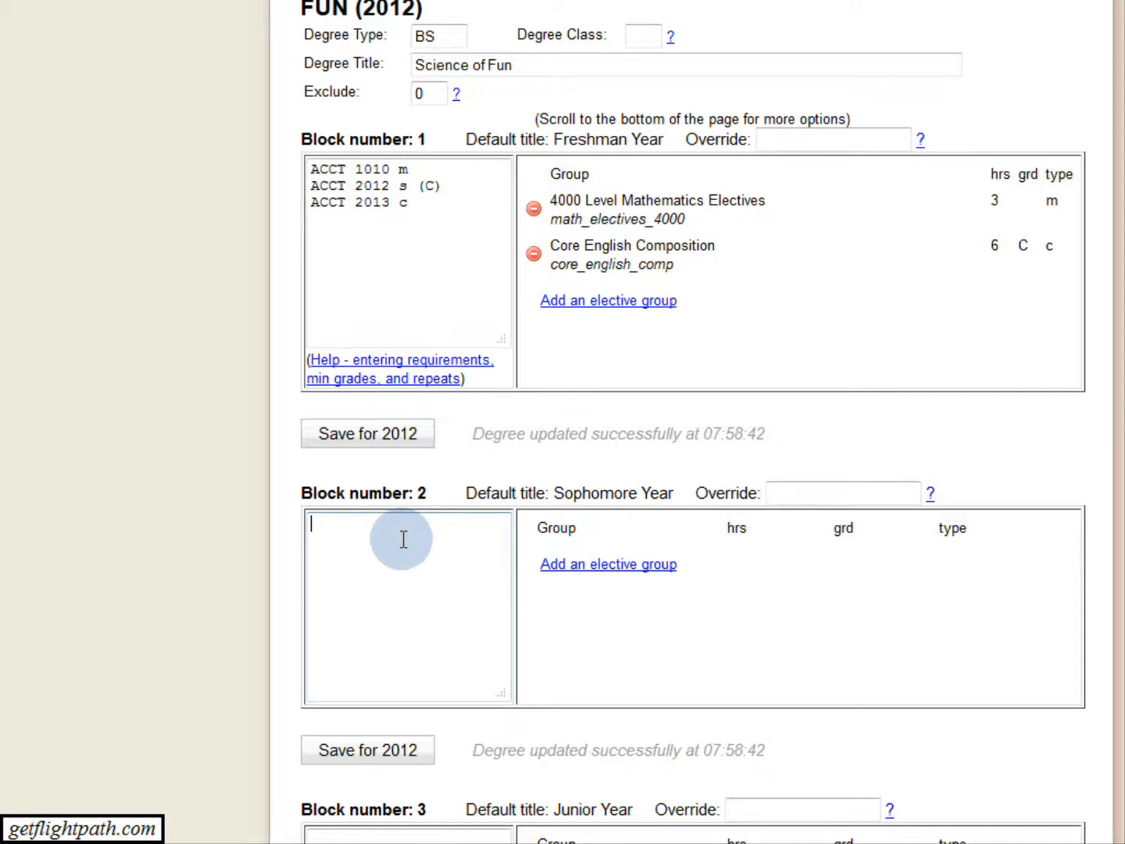
{"action": "type", "text": "BIOL 1001"}
{"action": "key", "text": "Return"}
{"action": "type", "text": "BIOL 1"}
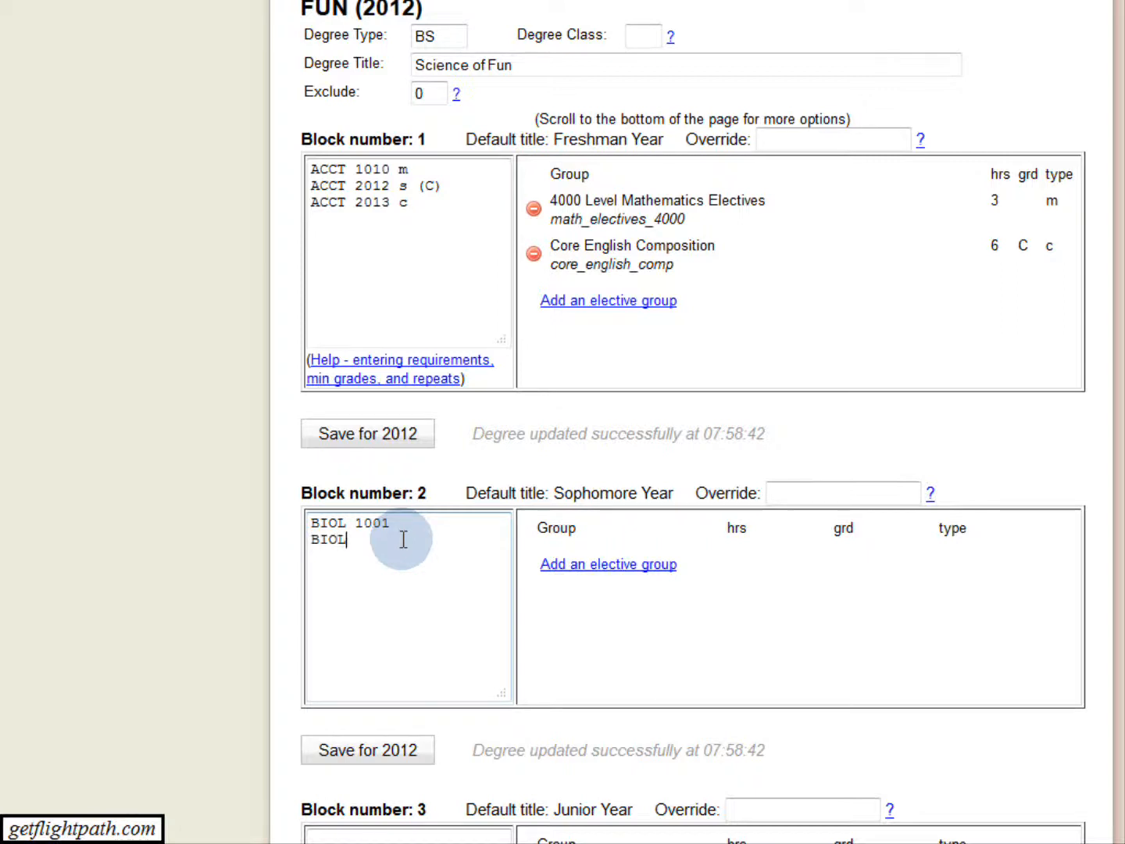
{"action": "type", "text": "003"}
{"action": "key", "text": "Return"}
{"action": "type", "text": "ART 1001"}
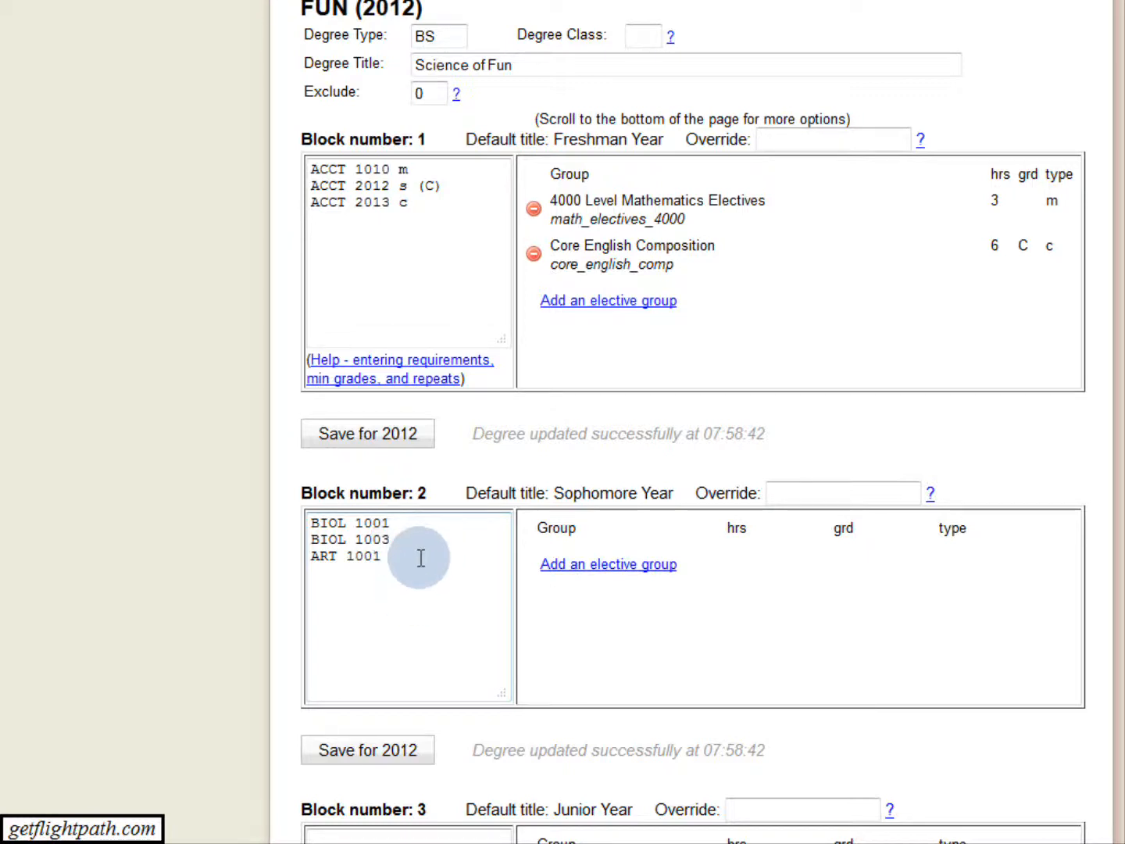
{"action": "left_click", "coordinate": [397, 442]}
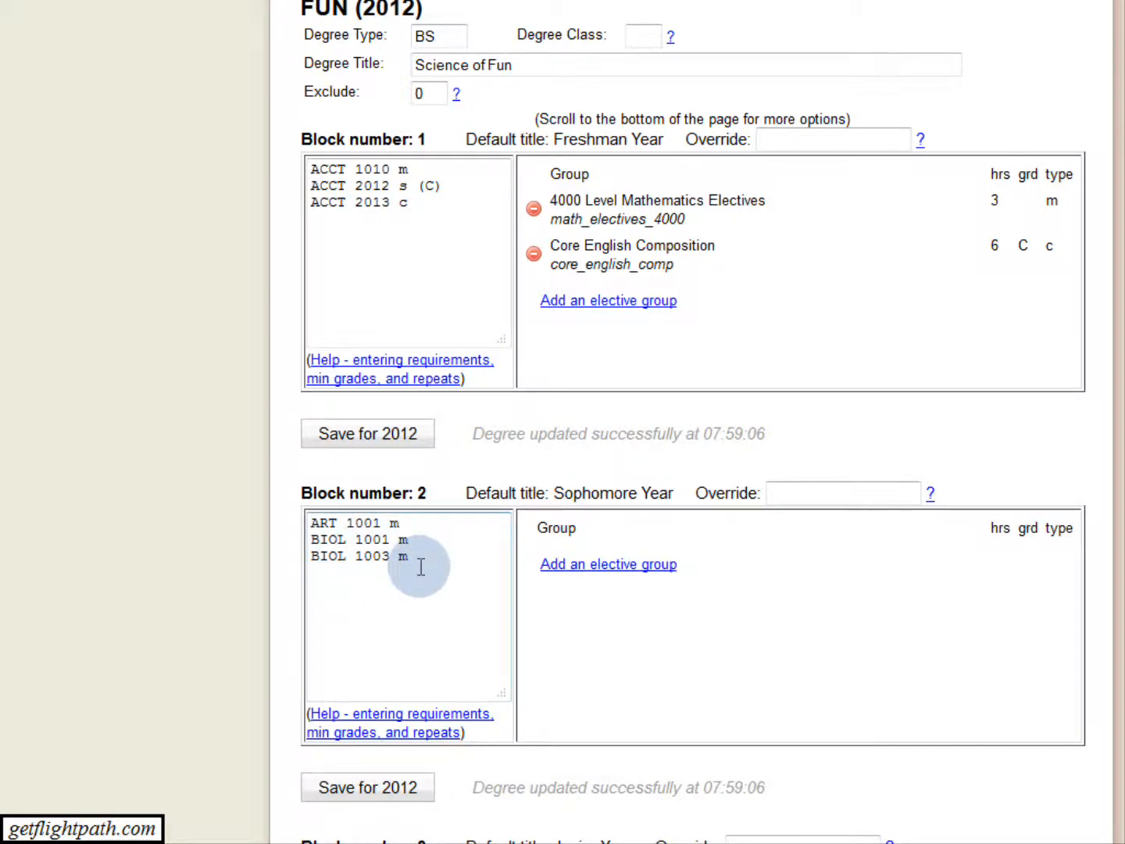
Add the Accounting Elective group (ACCT_major_elective) to the Sophomore Year block with 4 hours.
{"action": "left_click", "coordinate": [590, 568]}
{"action": "left_click", "coordinate": [218, 307]}
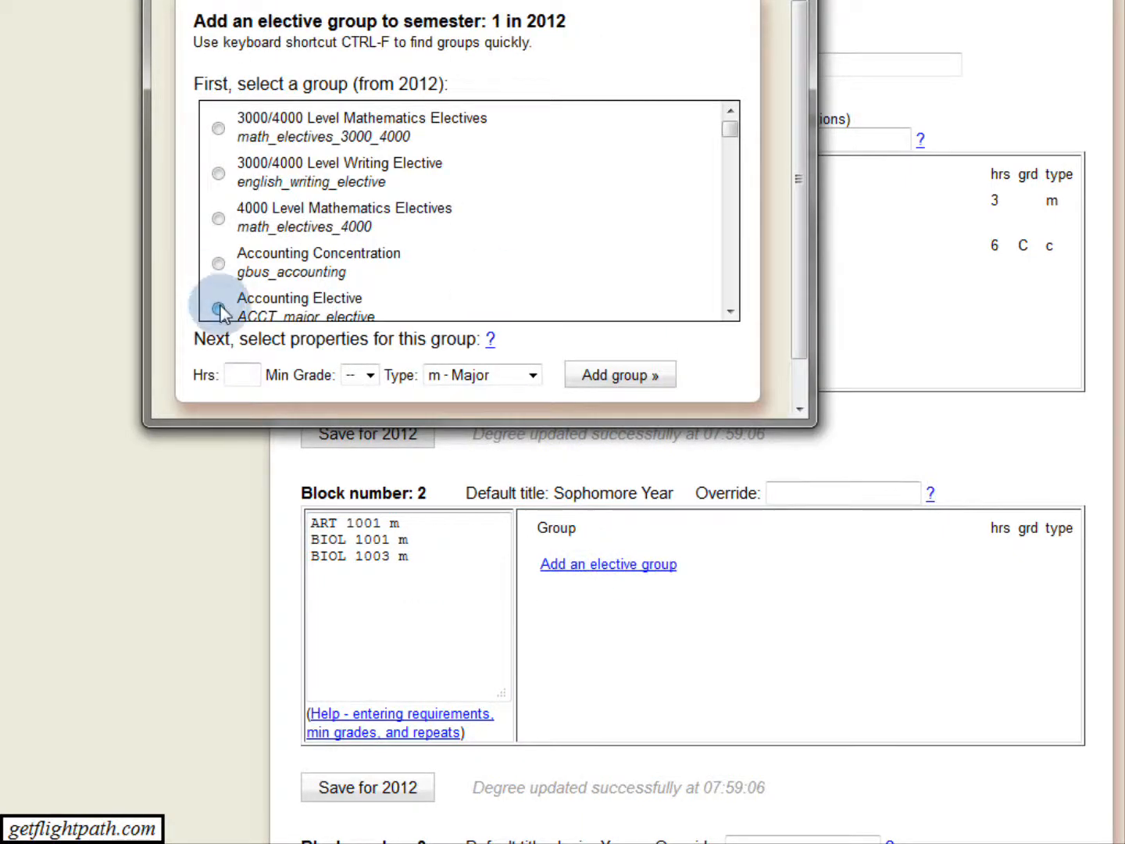
{"action": "left_click", "coordinate": [233, 376]}
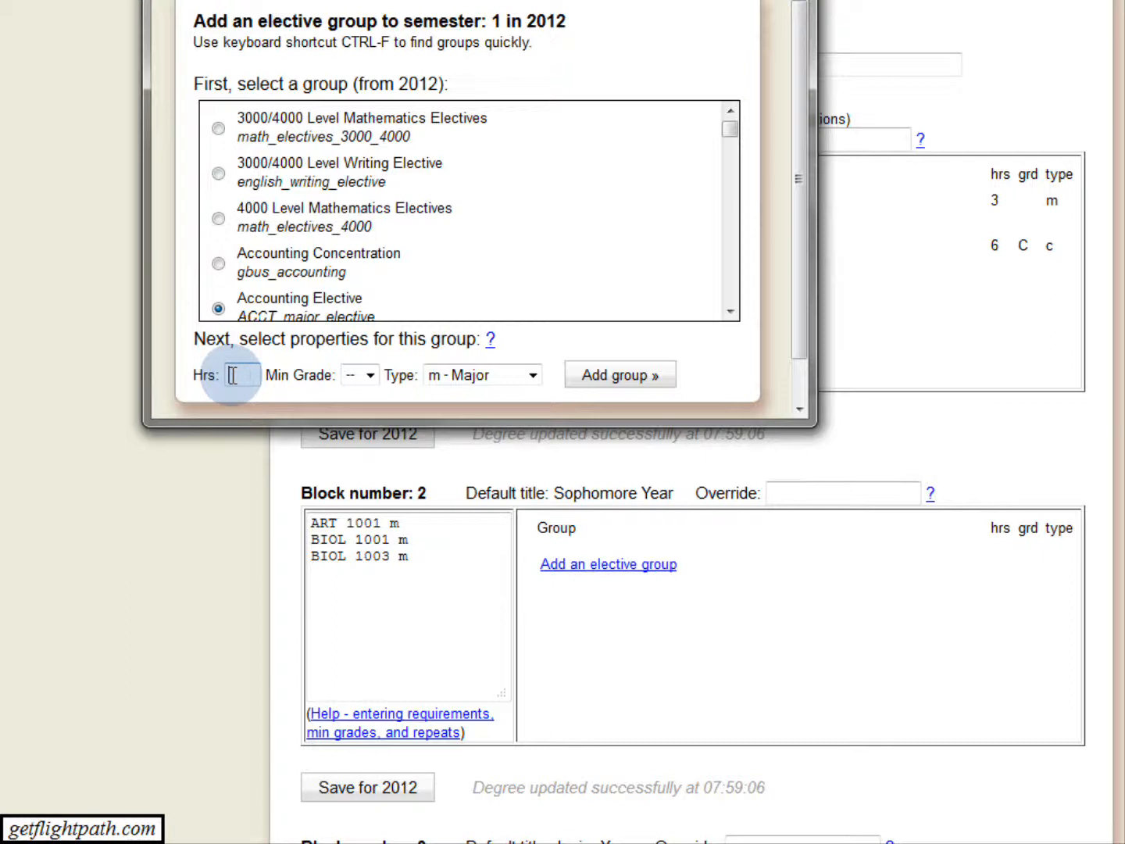
{"action": "type", "text": "4"}
{"action": "left_click", "coordinate": [647, 376]}
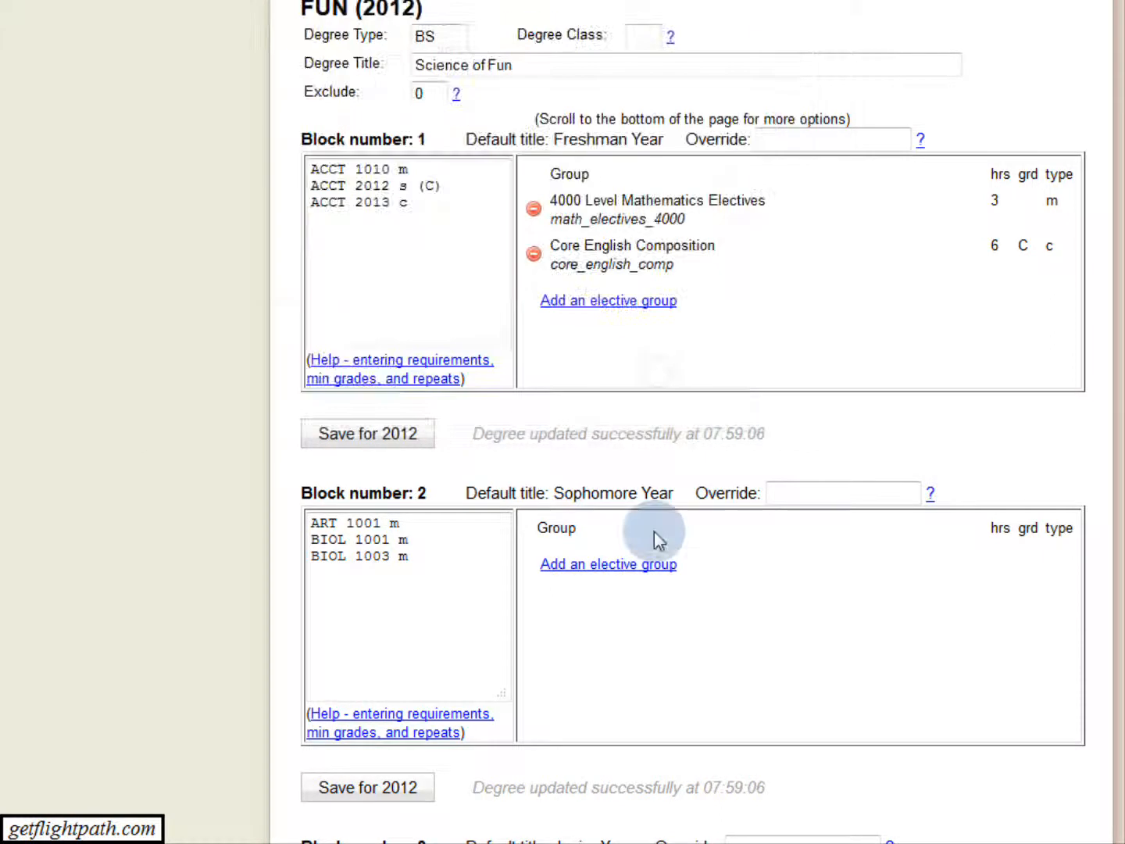
Add the Art Electives group (art_electives) to the Sophomore Year block with 2 hours.
{"action": "left_click", "coordinate": [602, 610]}
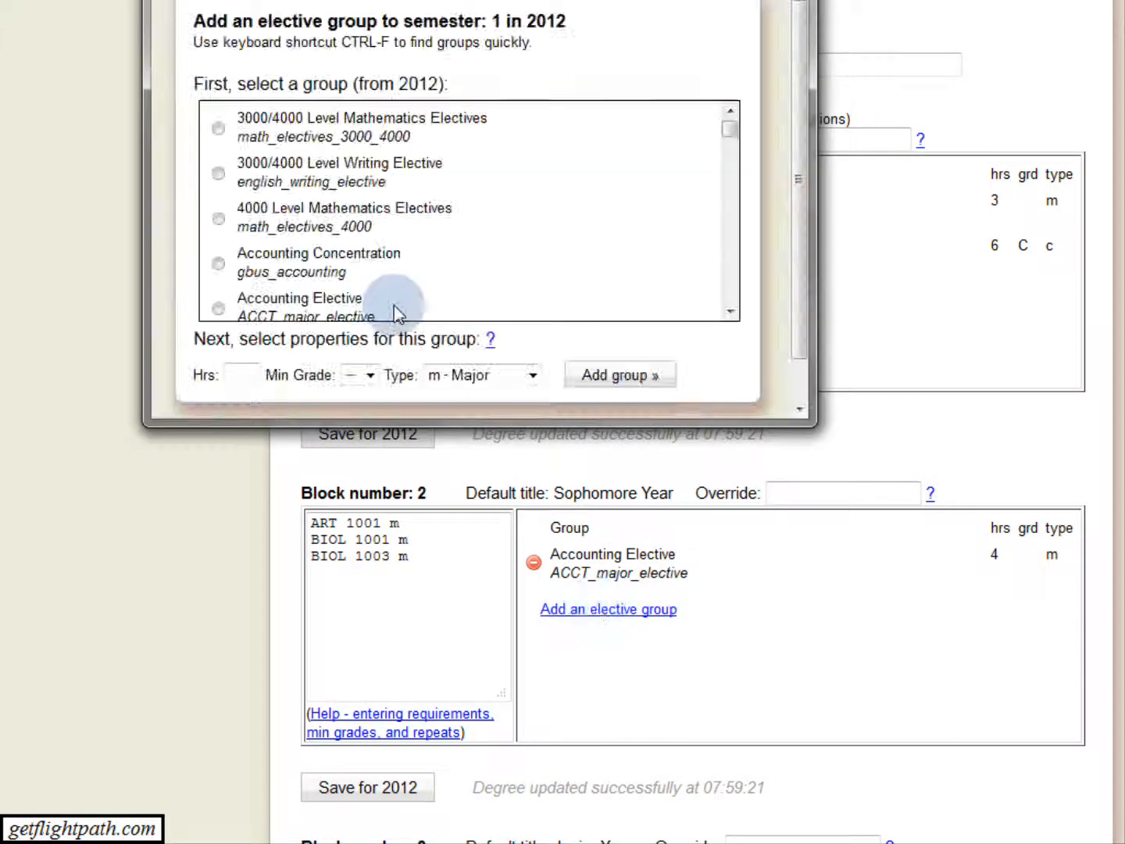
{"action": "scroll", "coordinate": [440, 275], "scroll_direction": "down", "scroll_amount": 10}
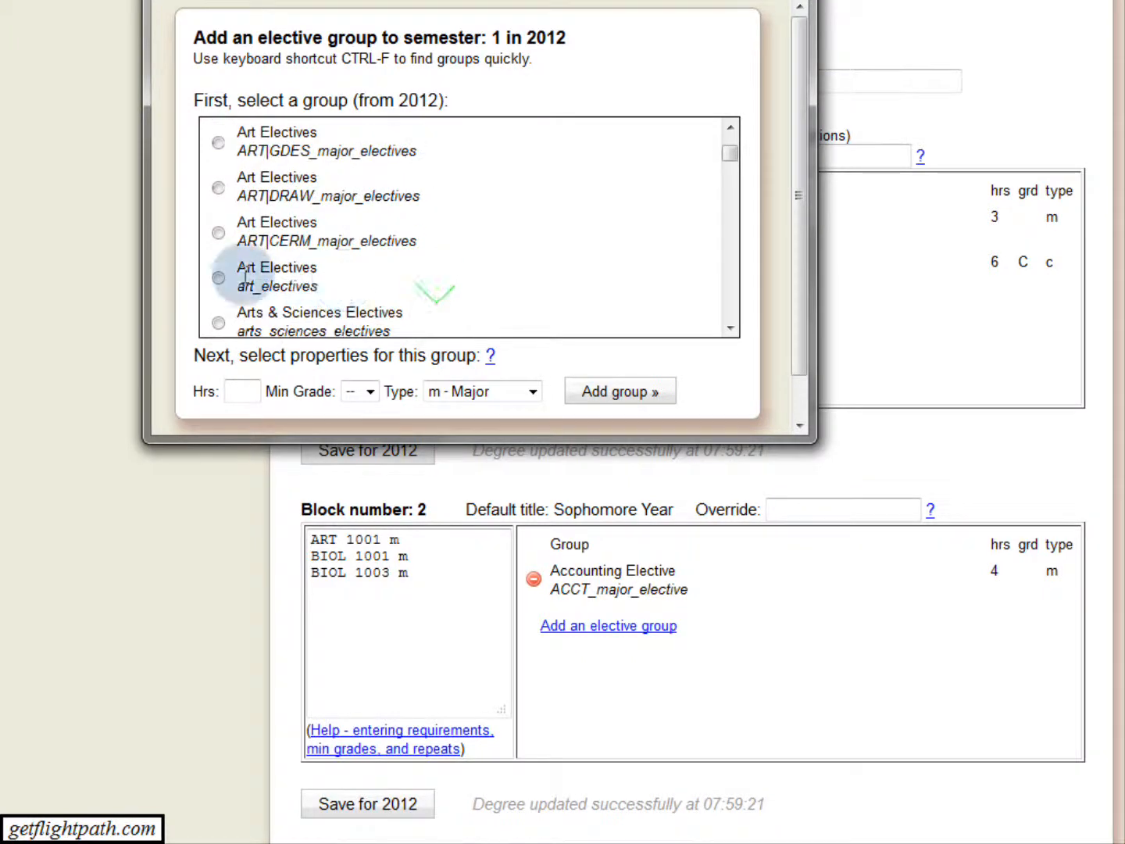
{"action": "left_click", "coordinate": [245, 274]}
{"action": "left_click", "coordinate": [243, 385]}
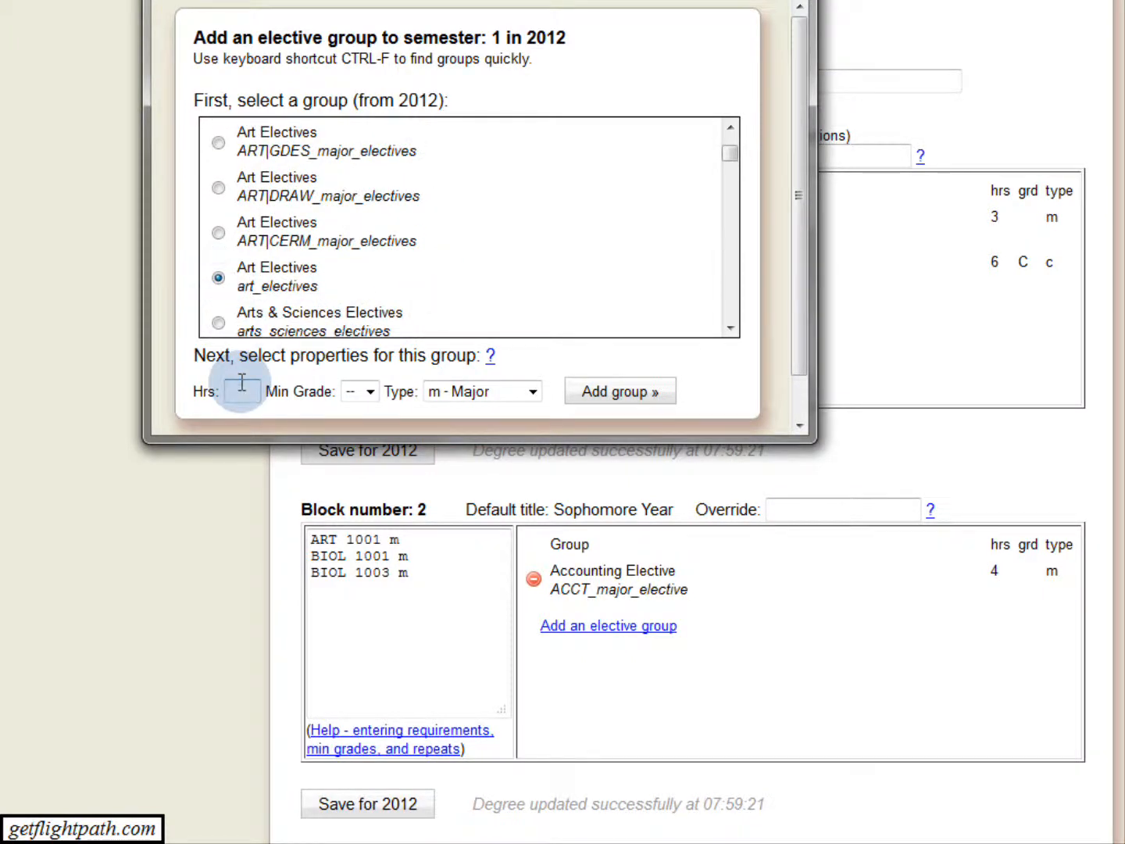
{"action": "type", "text": "2"}
{"action": "left_click", "coordinate": [621, 395]}
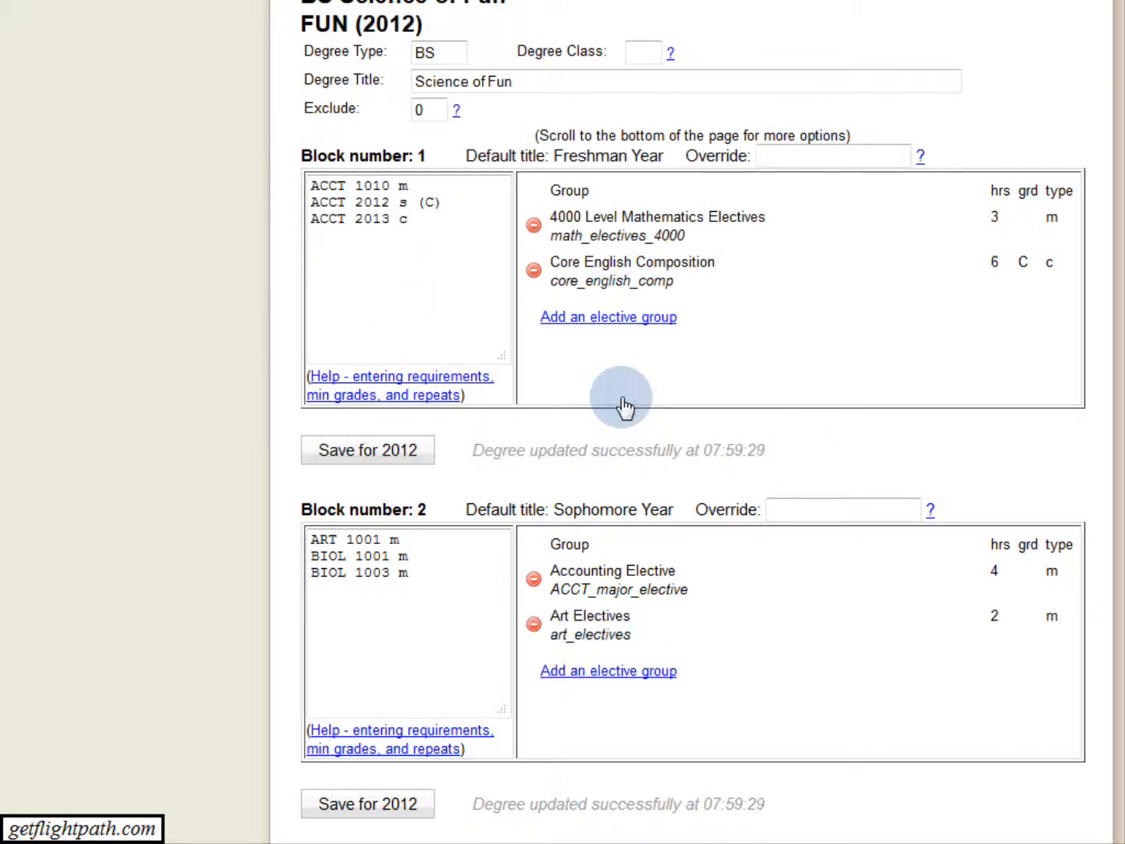
Add the Mass Communications 3060, 3070, or 4071 group to the Sophomore Year block with 3 hours, minimum grade B and type Elective, and save the degree.
{"action": "scroll", "coordinate": [625, 625], "scroll_direction": "down", "scroll_amount": 1}
{"action": "left_click", "coordinate": [621, 621]}
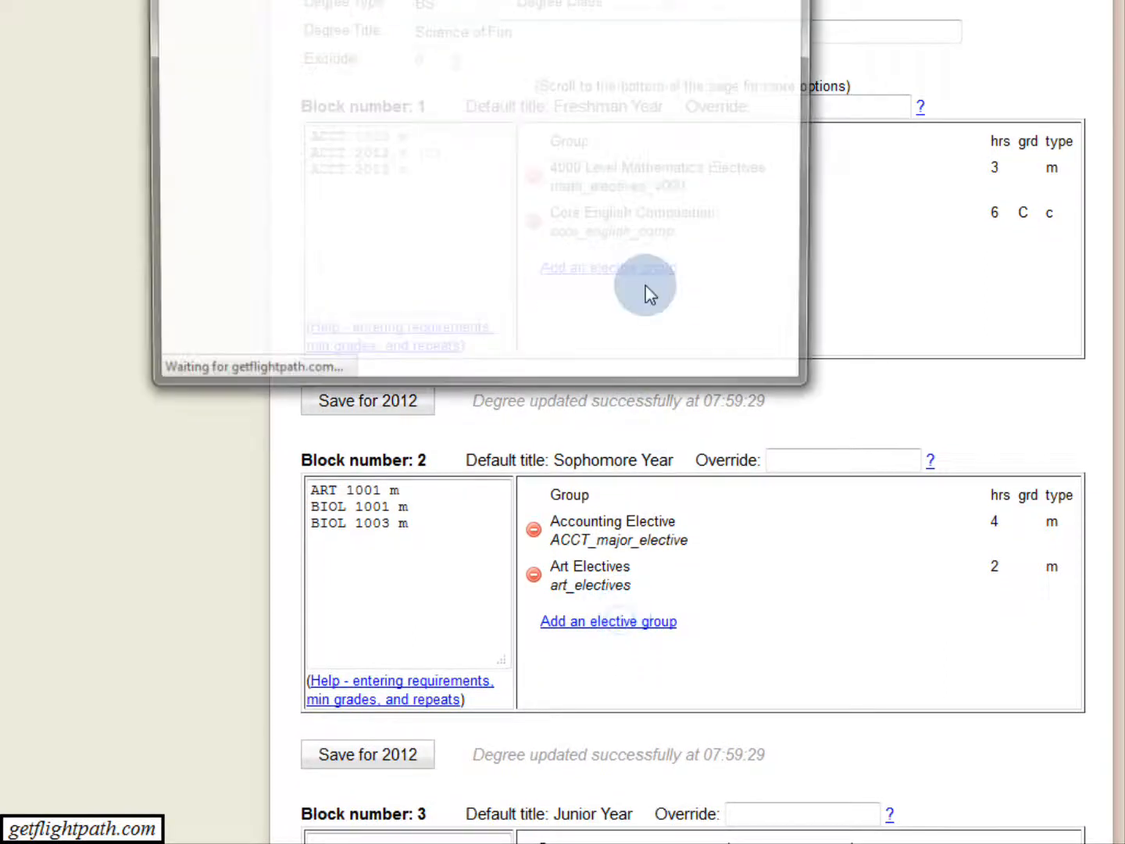
{"action": "left_click_drag", "start_coordinate": [728, 196], "coordinate": [731, 316]}
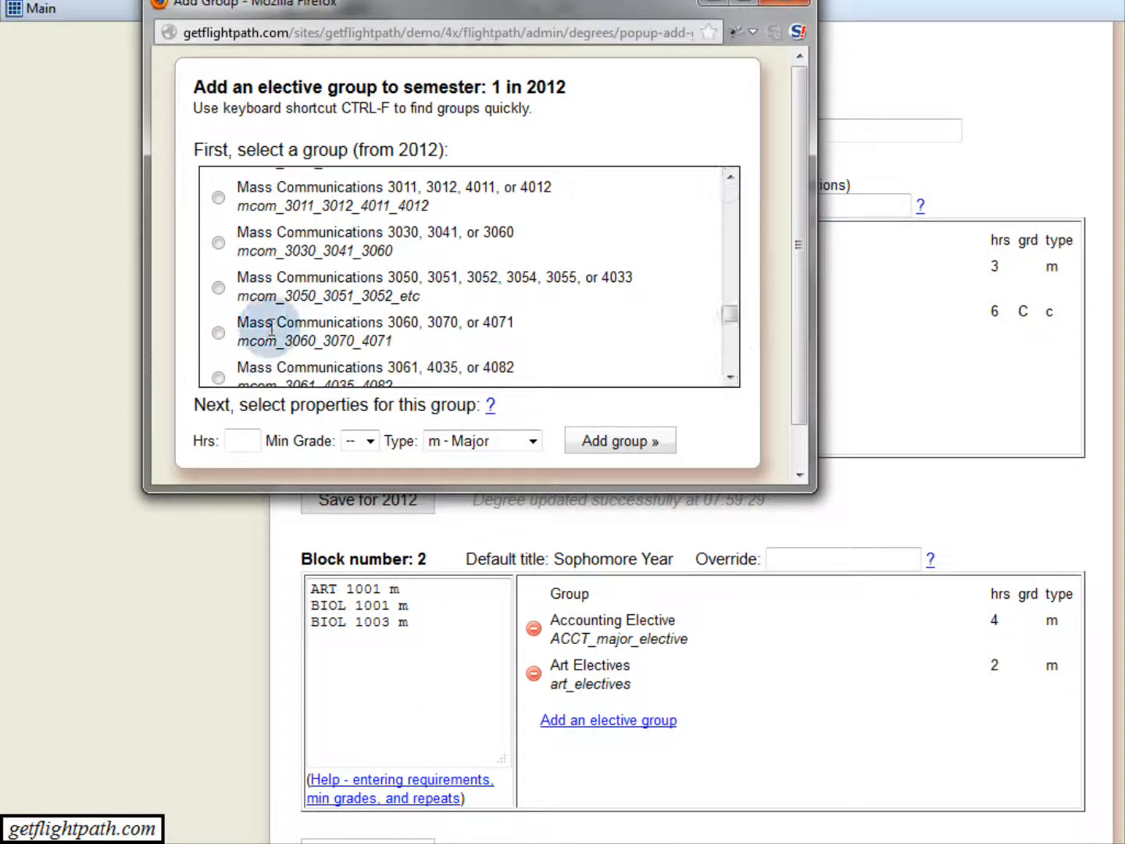
{"action": "left_click", "coordinate": [220, 334]}
{"action": "left_click", "coordinate": [237, 435]}
{"action": "type", "text": "3"}
{"action": "left_click", "coordinate": [606, 454]}
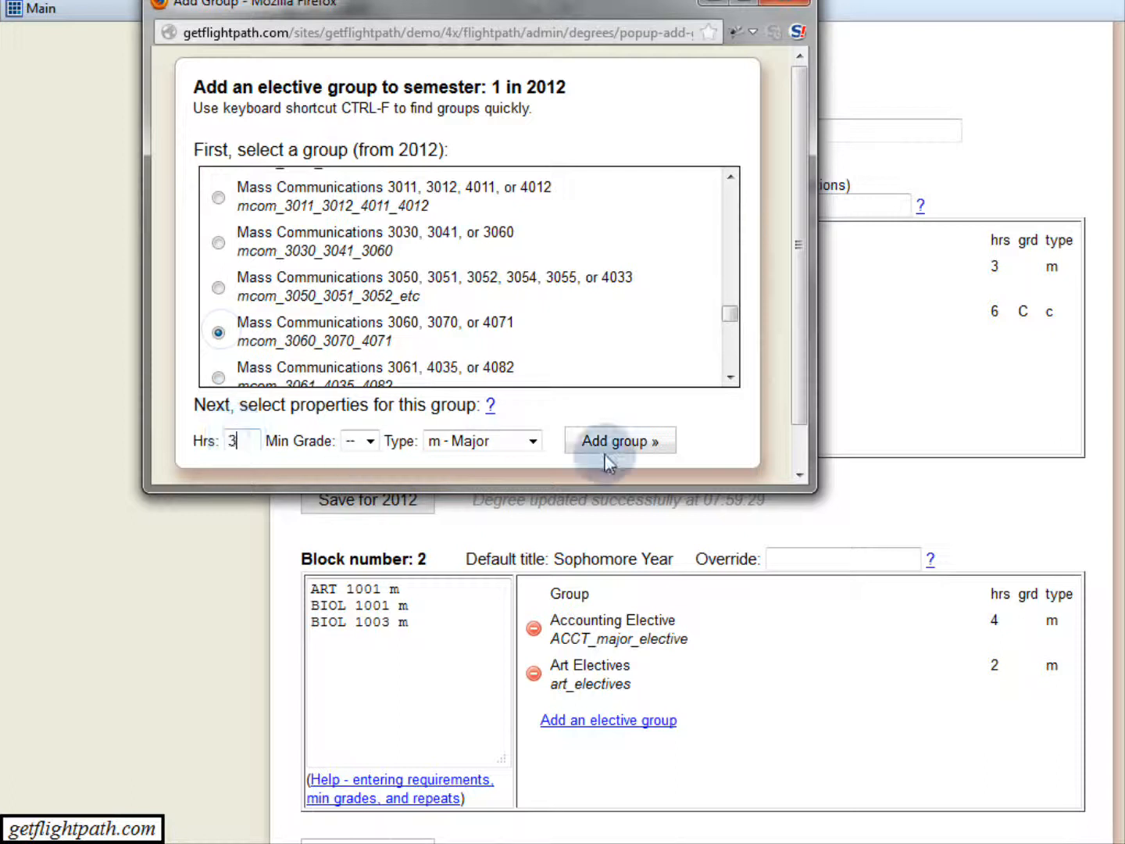
{"action": "left_click", "coordinate": [370, 442]}
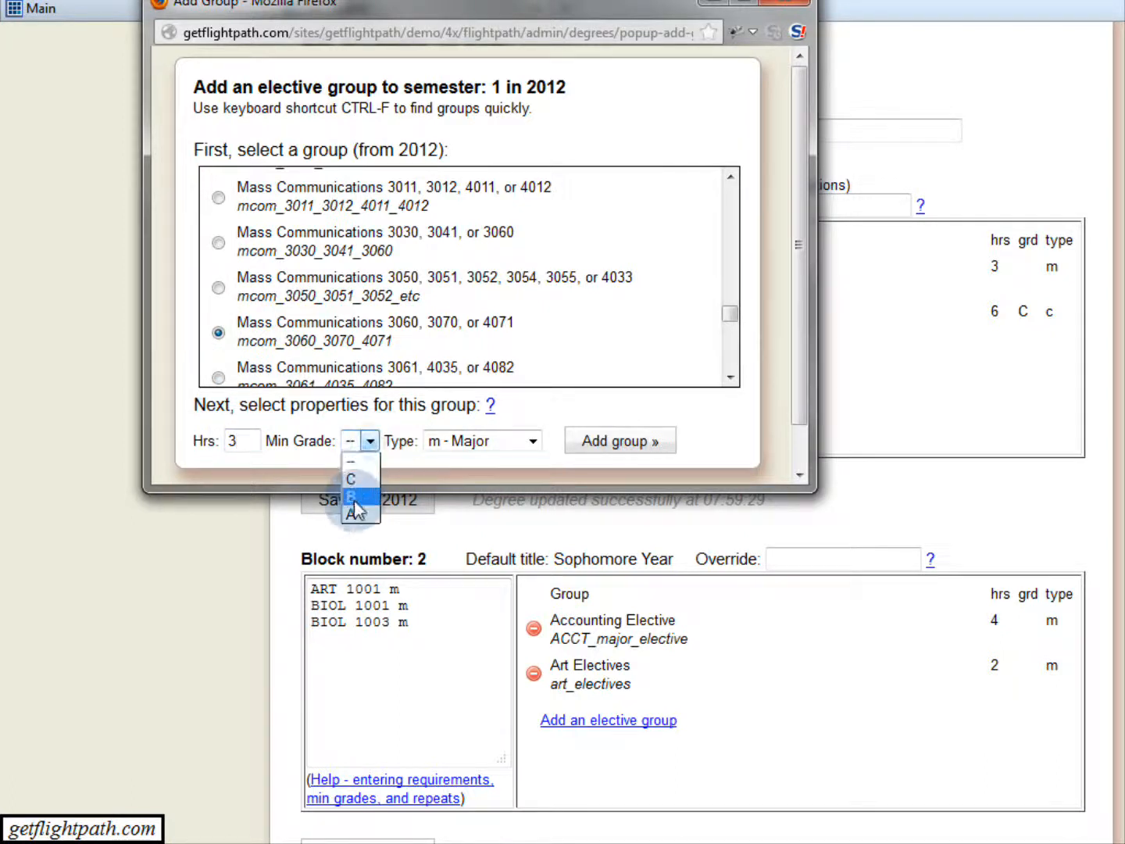
{"action": "left_click", "coordinate": [353, 501]}
{"action": "left_click", "coordinate": [531, 441]}
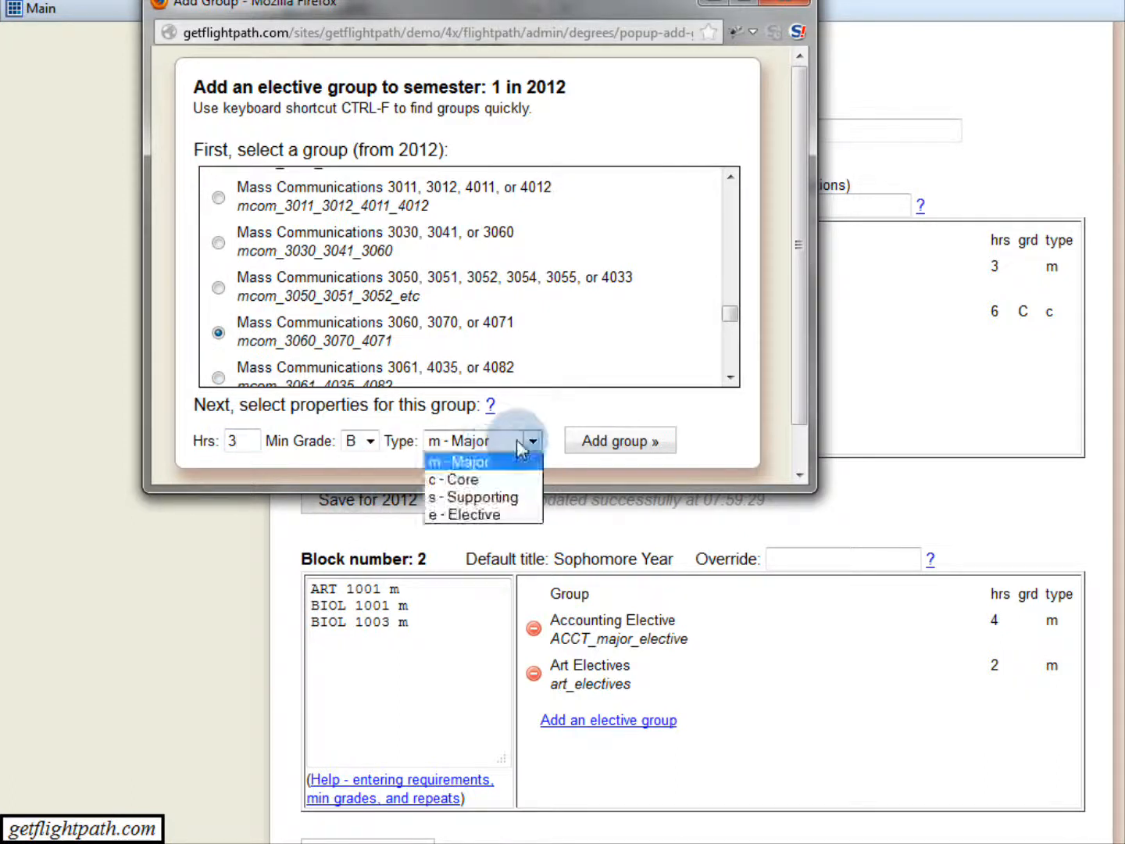
{"action": "left_click", "coordinate": [490, 516]}
{"action": "left_click", "coordinate": [625, 442]}
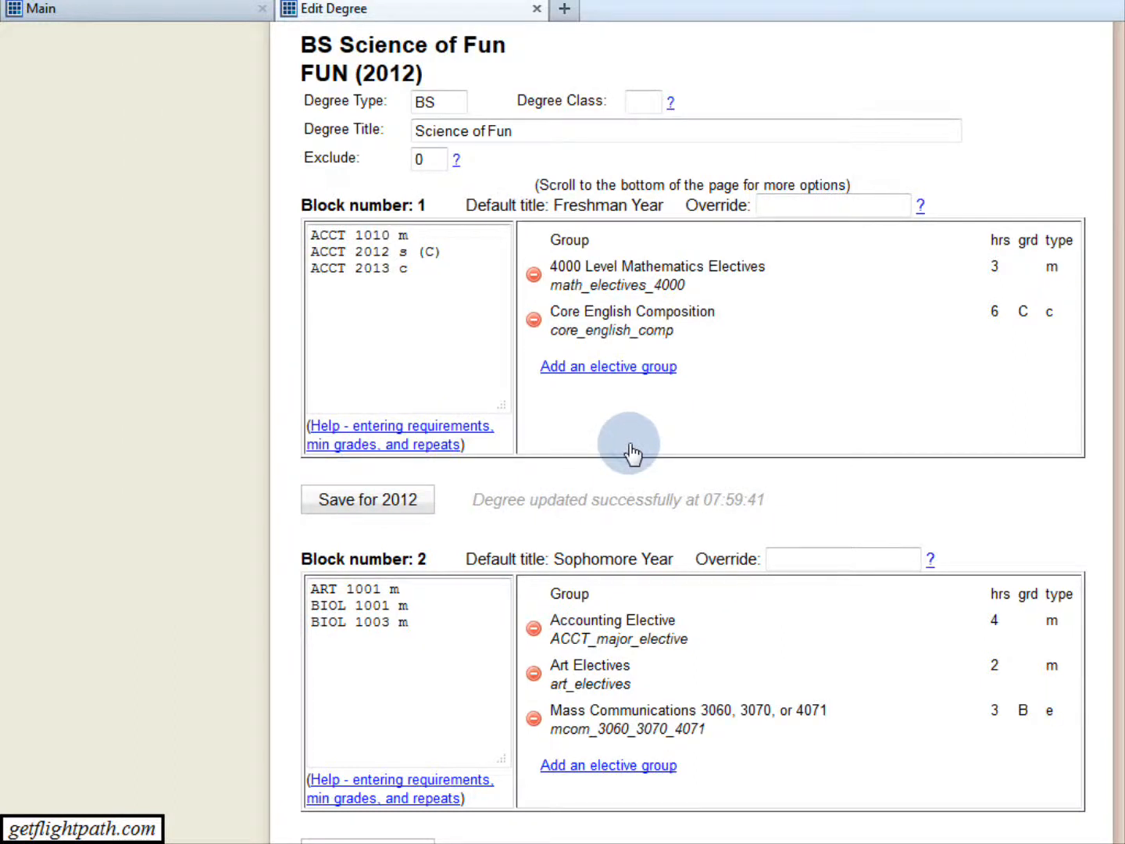
{"action": "left_click", "coordinate": [348, 508]}
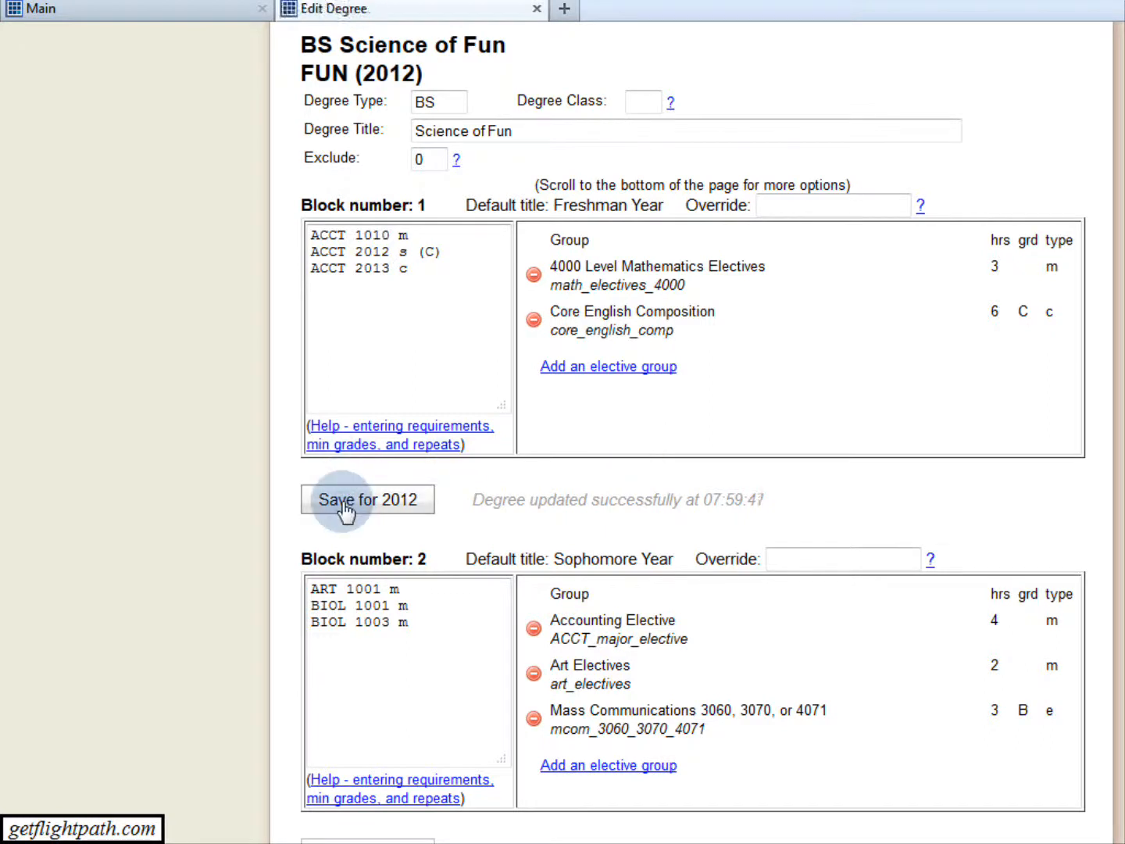
Return to the 2012 degrees list, search it for FUN and open the Science of Fun degree plan.
{"action": "scroll", "coordinate": [464, 508], "scroll_direction": "up", "scroll_amount": 5}
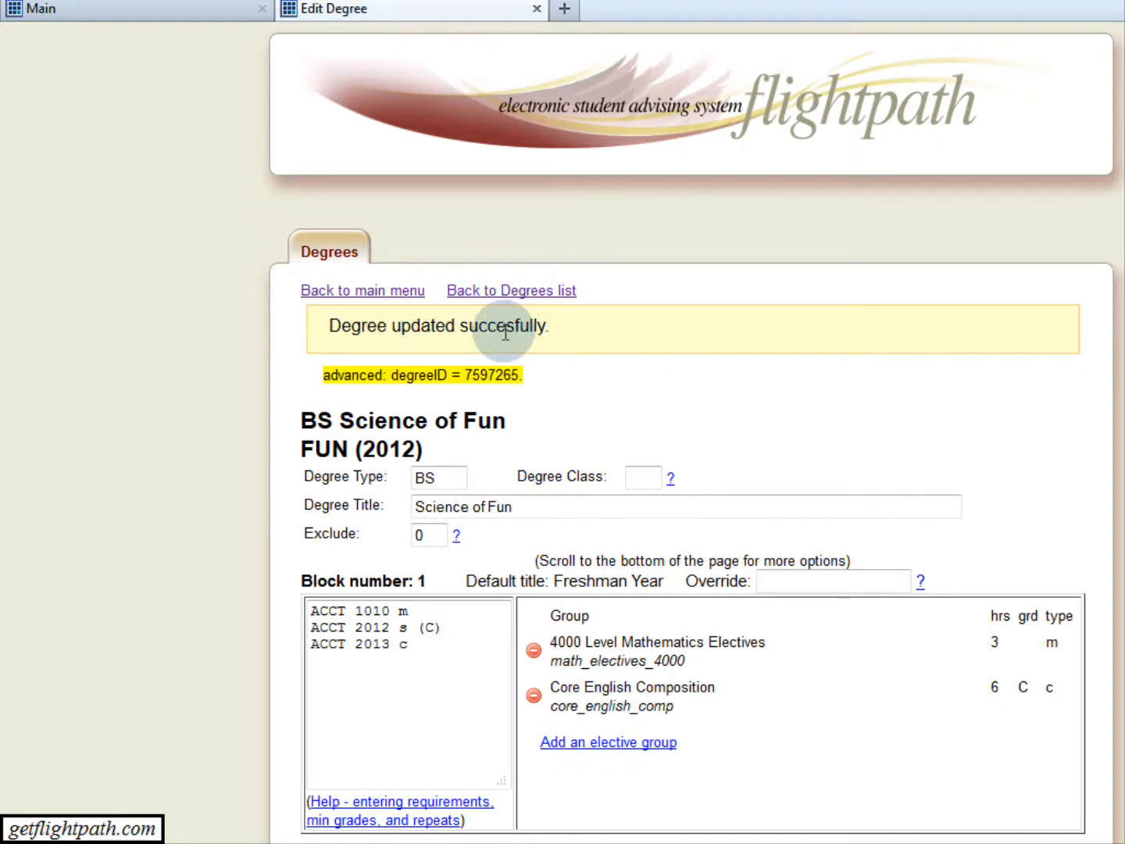
{"action": "left_click", "coordinate": [497, 307]}
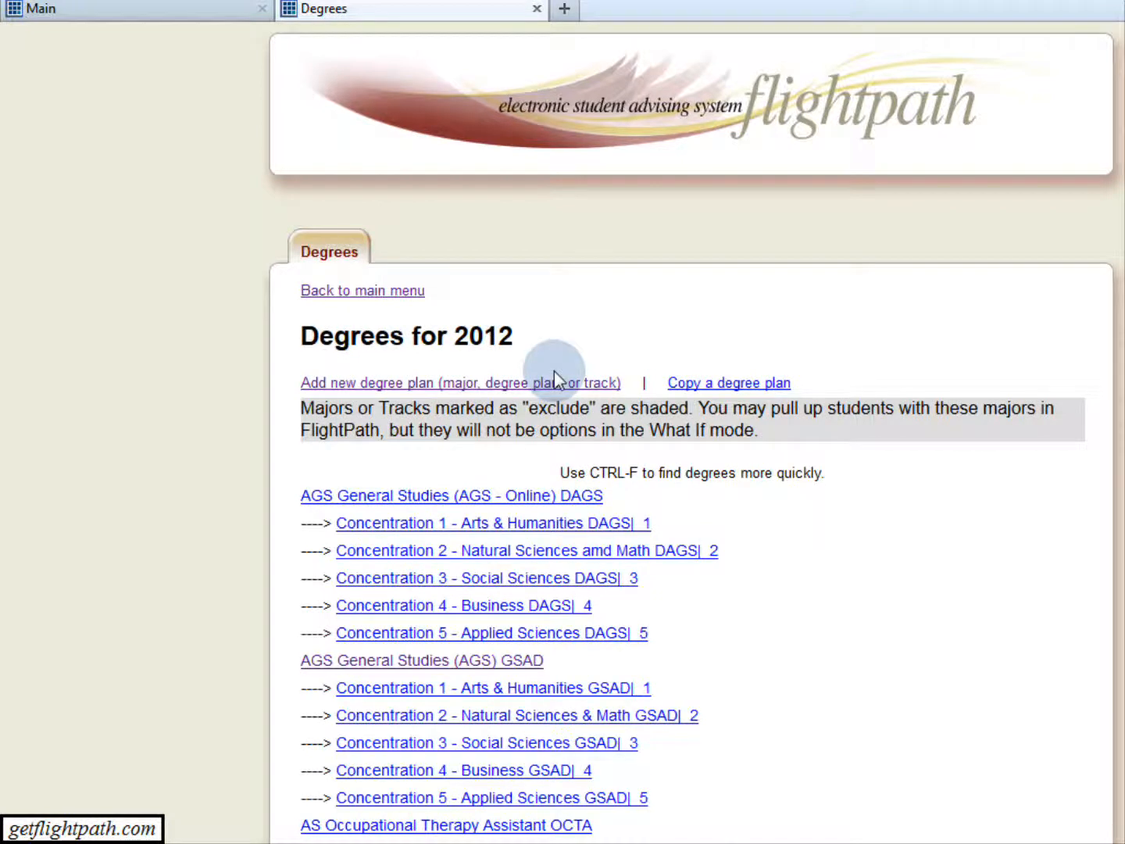
{"action": "scroll", "coordinate": [770, 511], "scroll_direction": "down", "scroll_amount": 15}
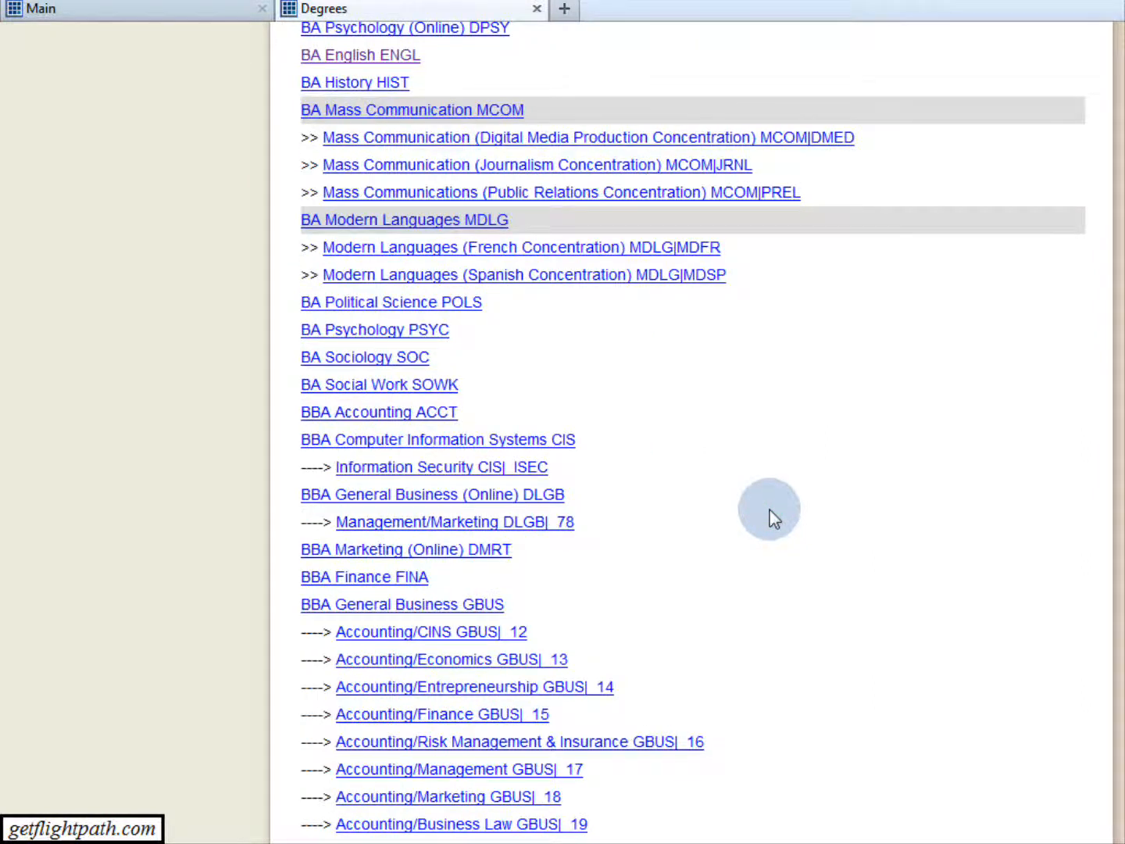
{"action": "scroll", "coordinate": [768, 638], "scroll_direction": "down", "scroll_amount": 4}
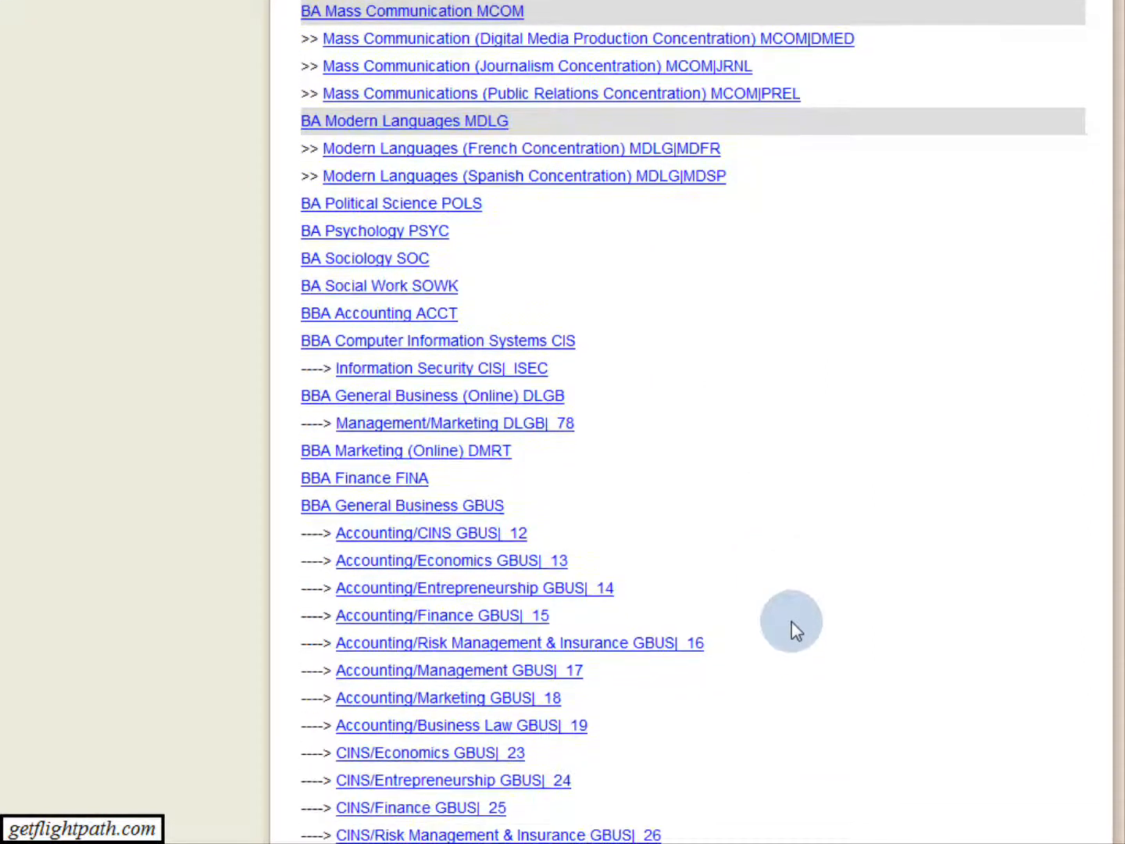
{"action": "key", "text": "ctrl+f"}
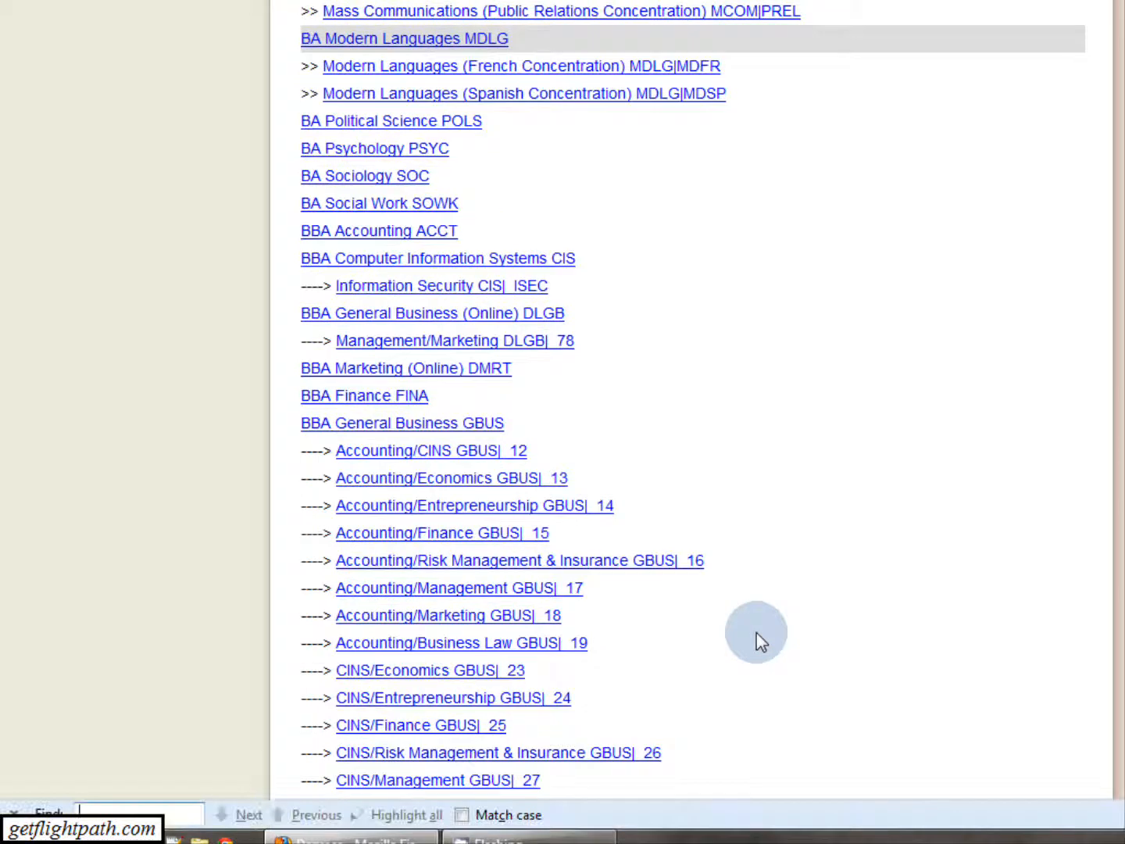
{"action": "type", "text": "FUN"}
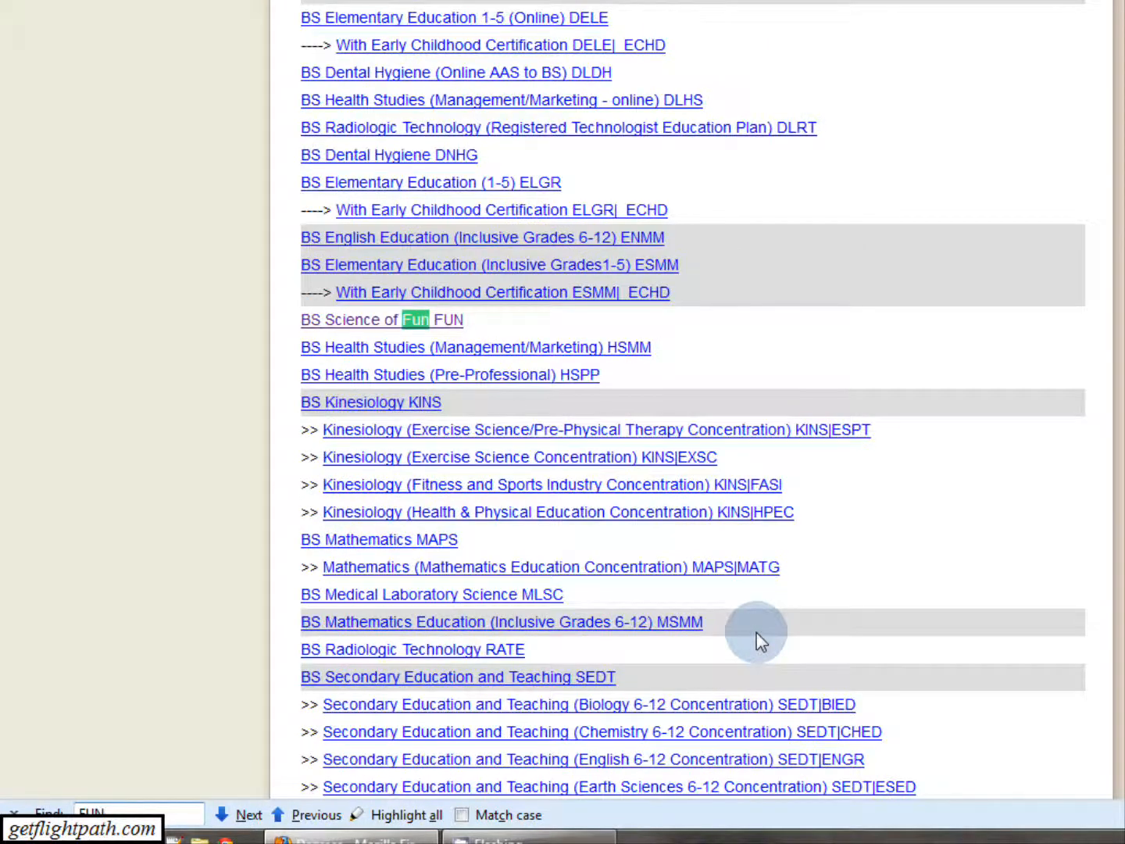
{"action": "left_click", "coordinate": [399, 328]}
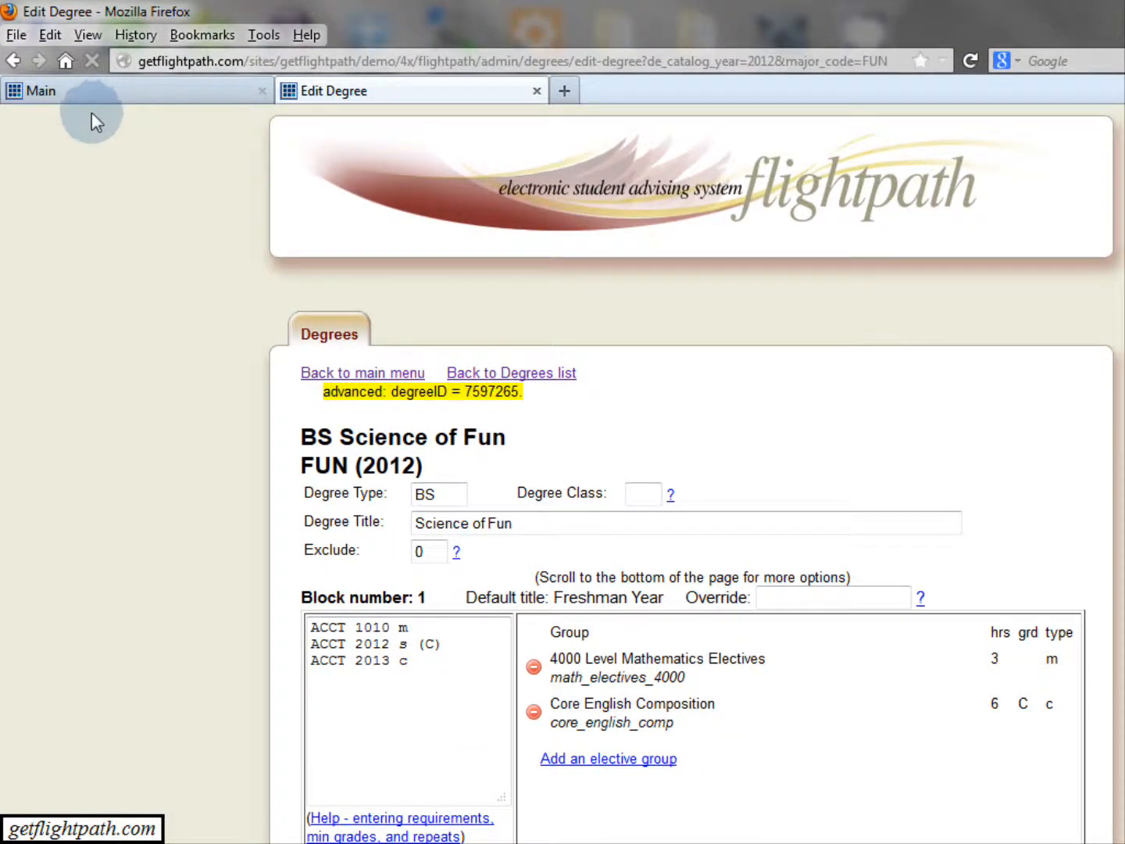
Switch to the Main page and enable Draft Mode.
{"action": "left_click", "coordinate": [106, 94]}
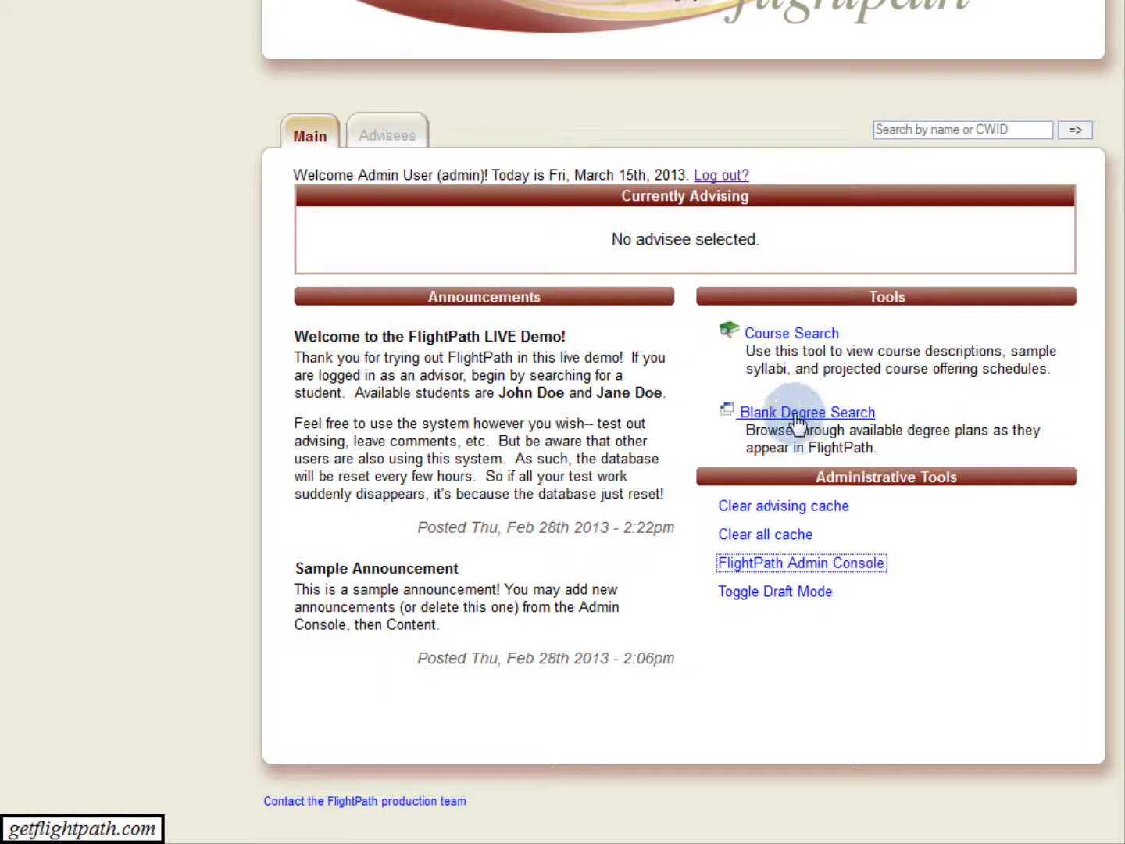
{"action": "left_click", "coordinate": [798, 594]}
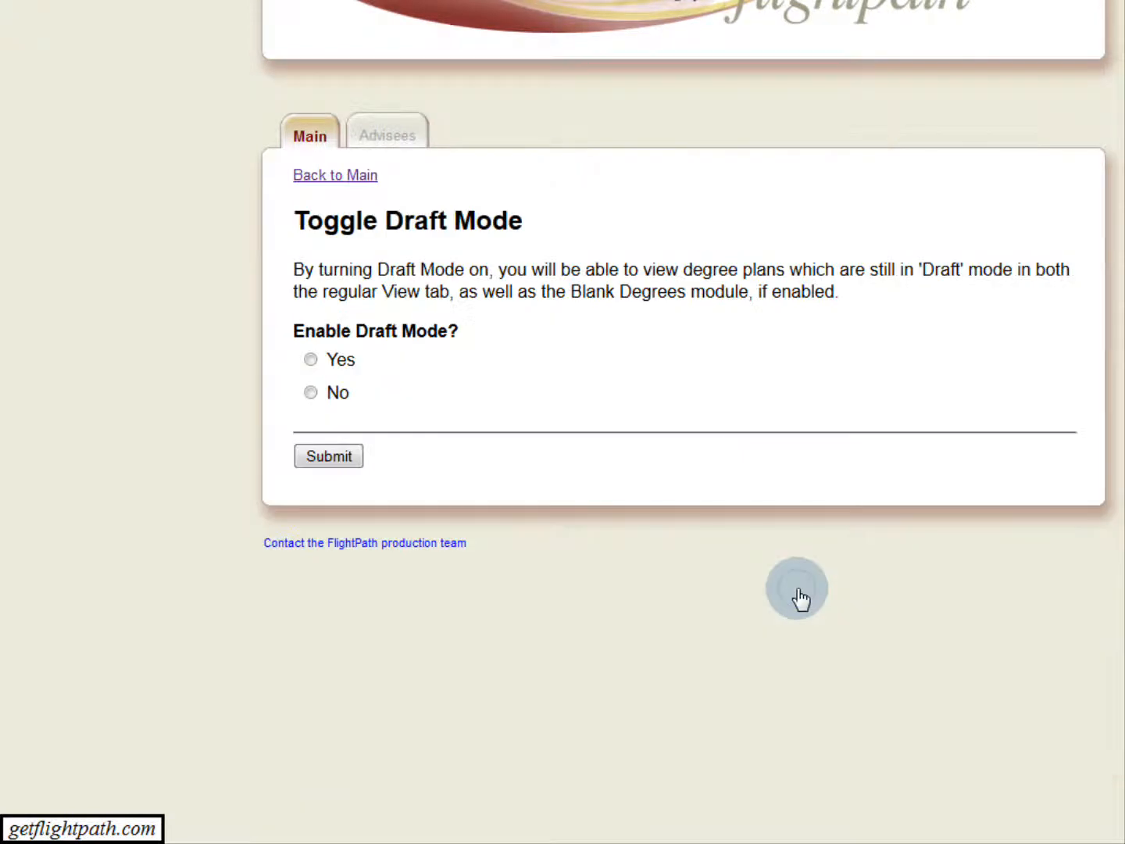
{"action": "left_click", "coordinate": [311, 360]}
{"action": "left_click", "coordinate": [327, 460]}
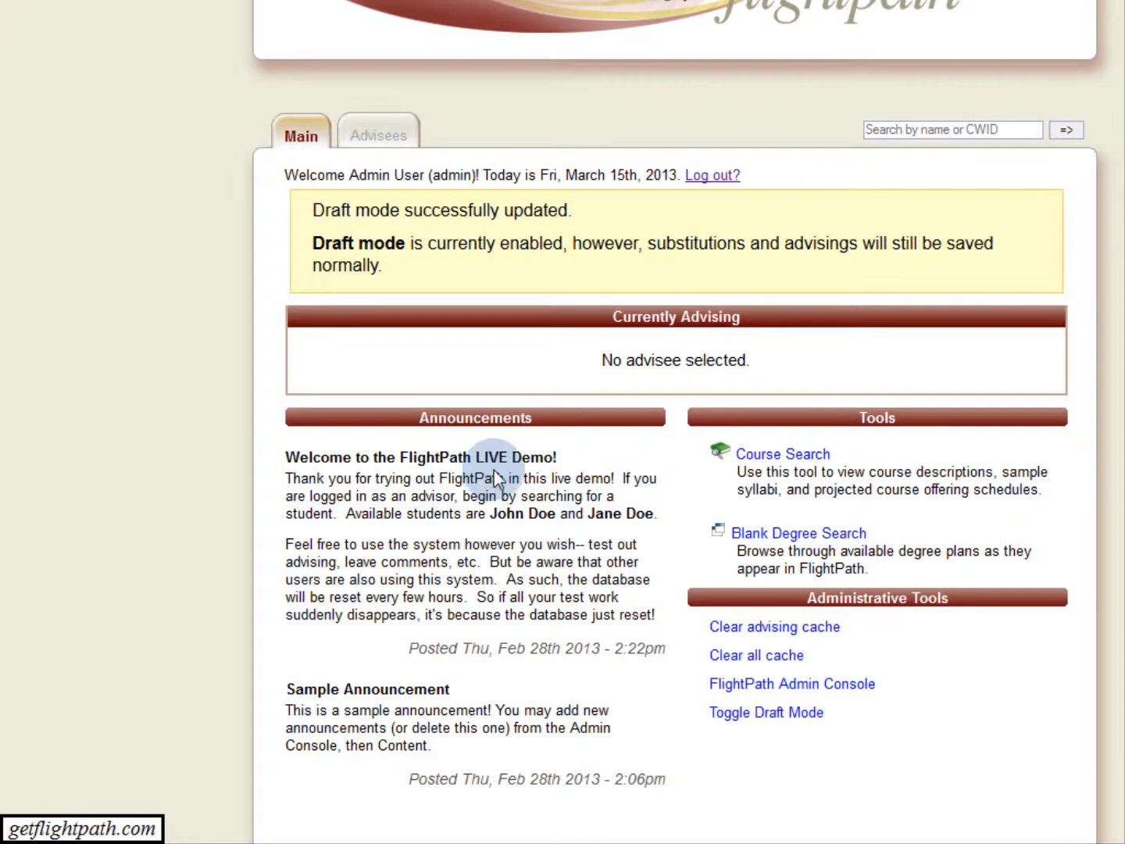
Look up the Science of Fun degree plan for catalog year 2012-2013 with Blank Degree Search.
{"action": "left_click", "coordinate": [795, 539]}
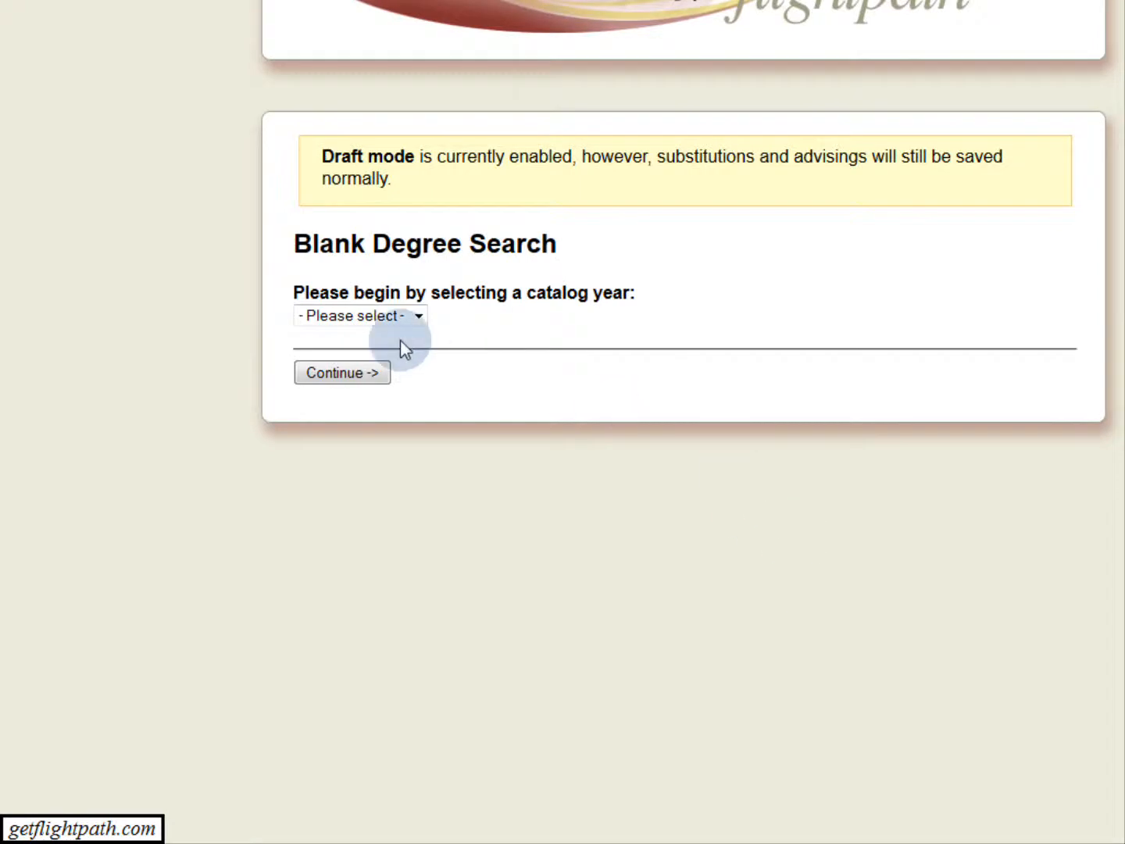
{"action": "left_click", "coordinate": [418, 315]}
{"action": "left_click", "coordinate": [354, 355]}
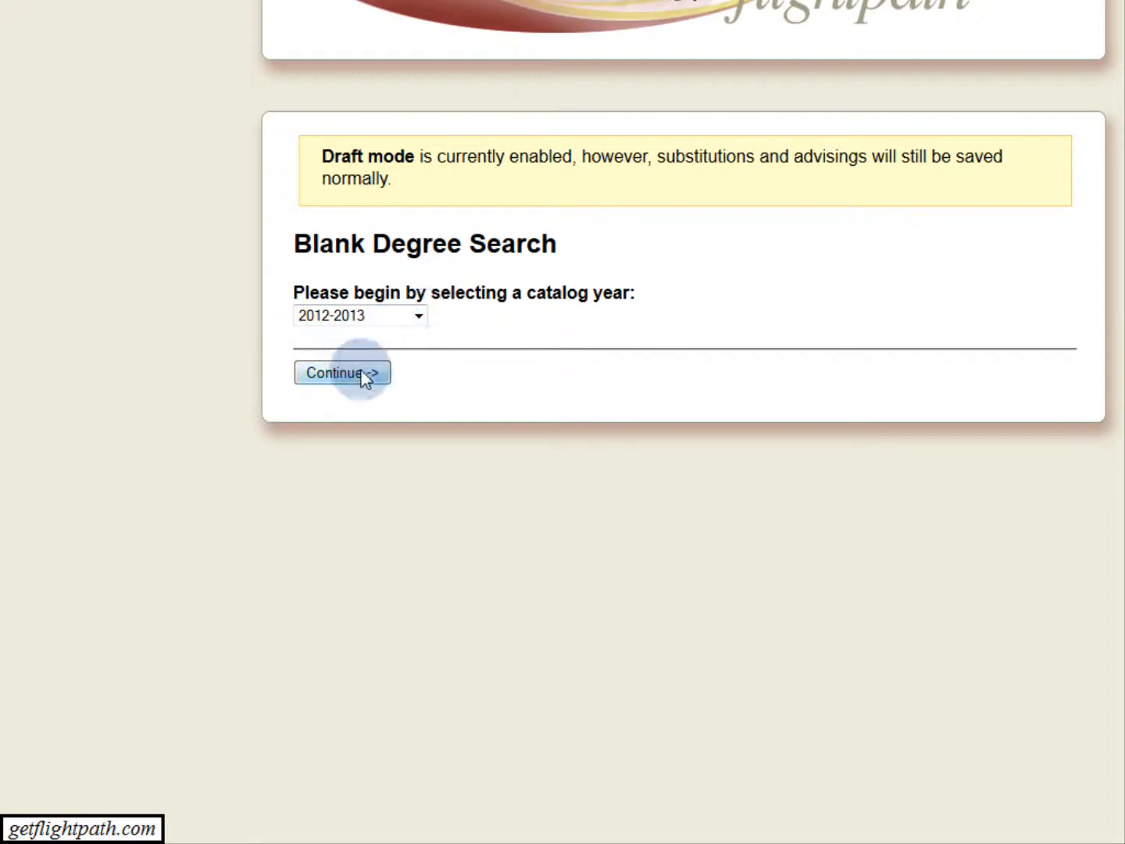
{"action": "left_click", "coordinate": [362, 375]}
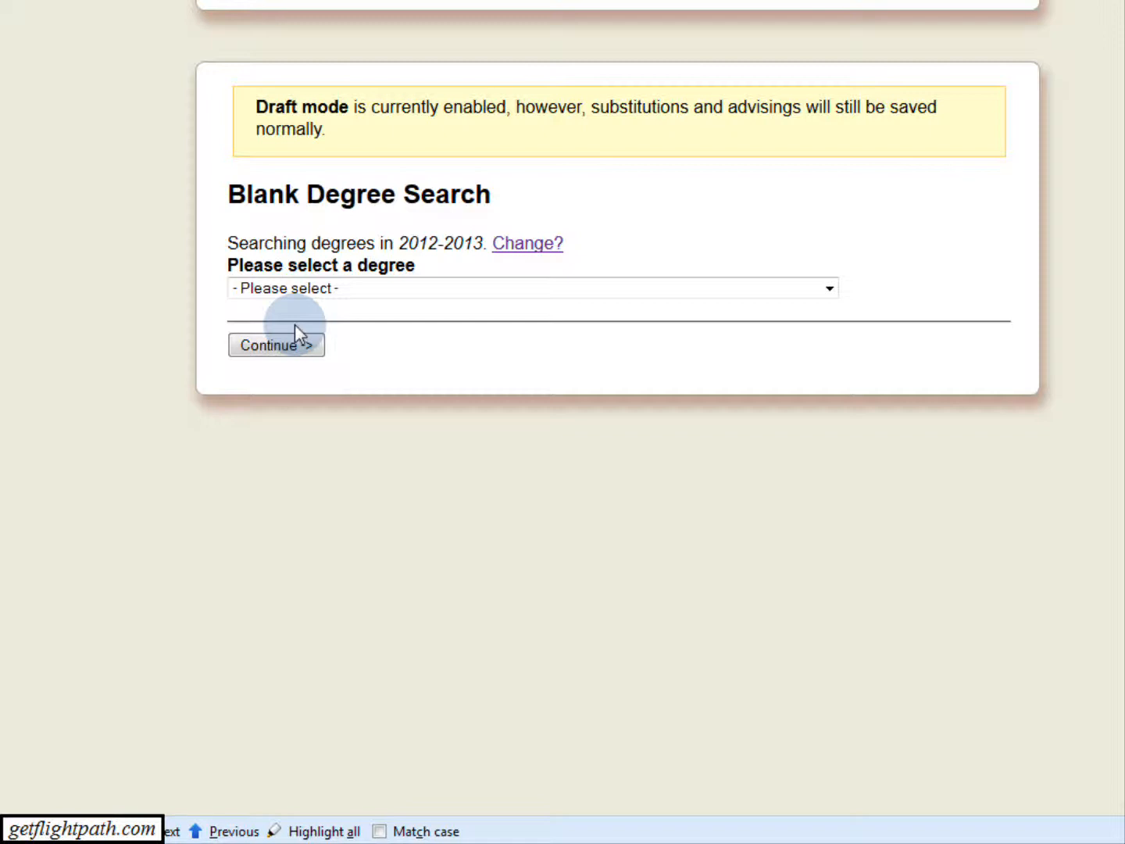
{"action": "left_click", "coordinate": [819, 289]}
{"action": "left_click_drag", "start_coordinate": [809, 328], "coordinate": [814, 623]}
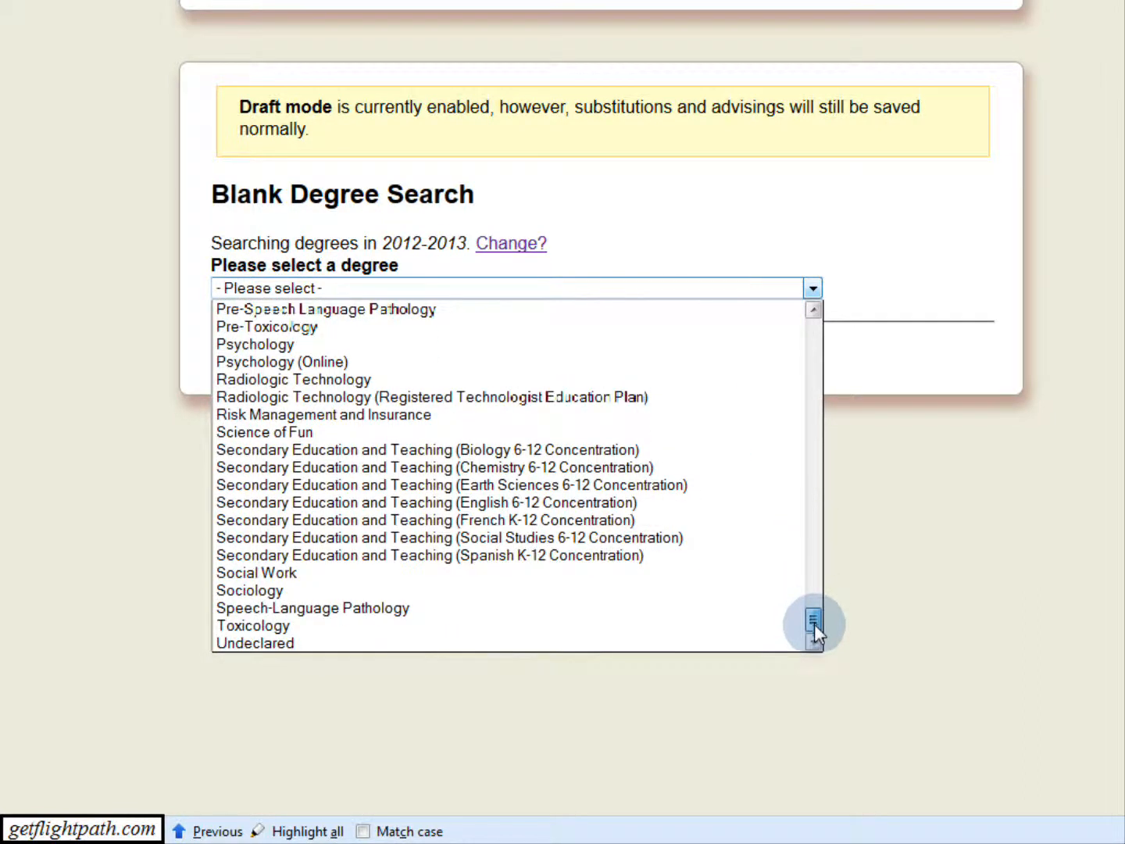
{"action": "left_click", "coordinate": [299, 442]}
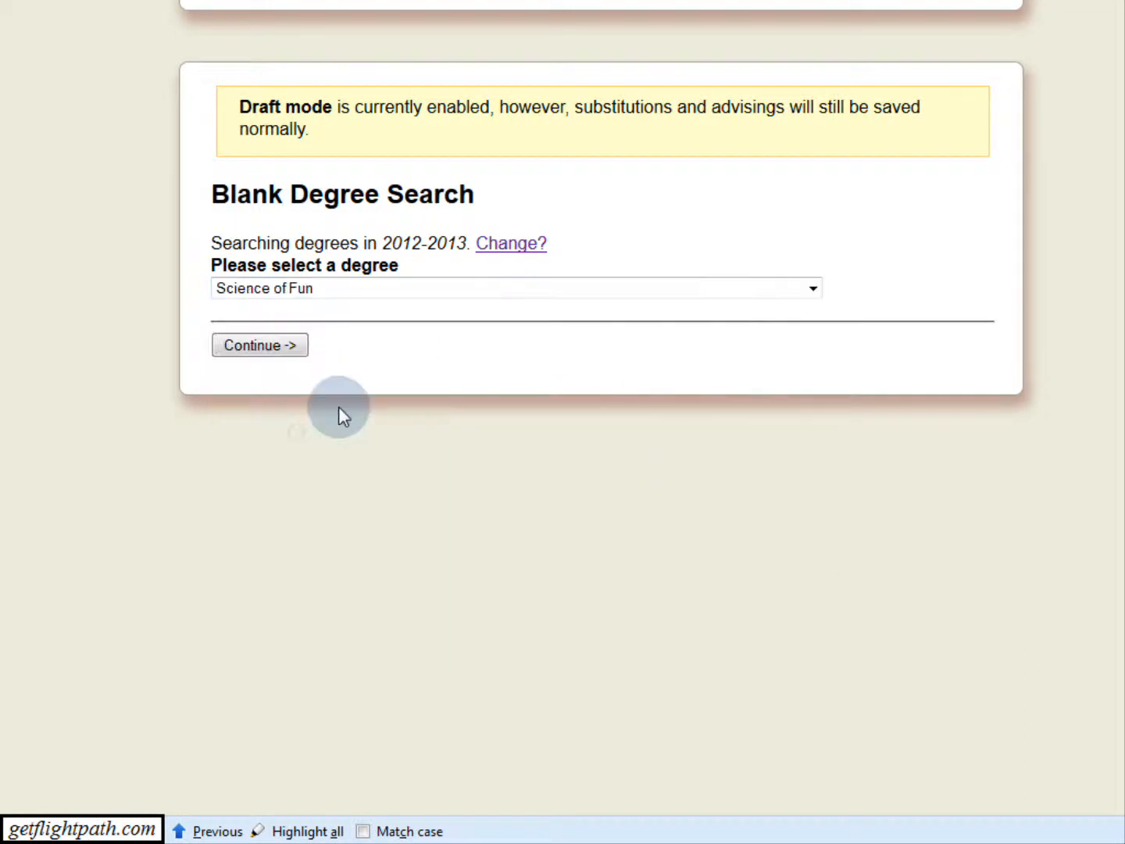
{"action": "left_click", "coordinate": [295, 348]}
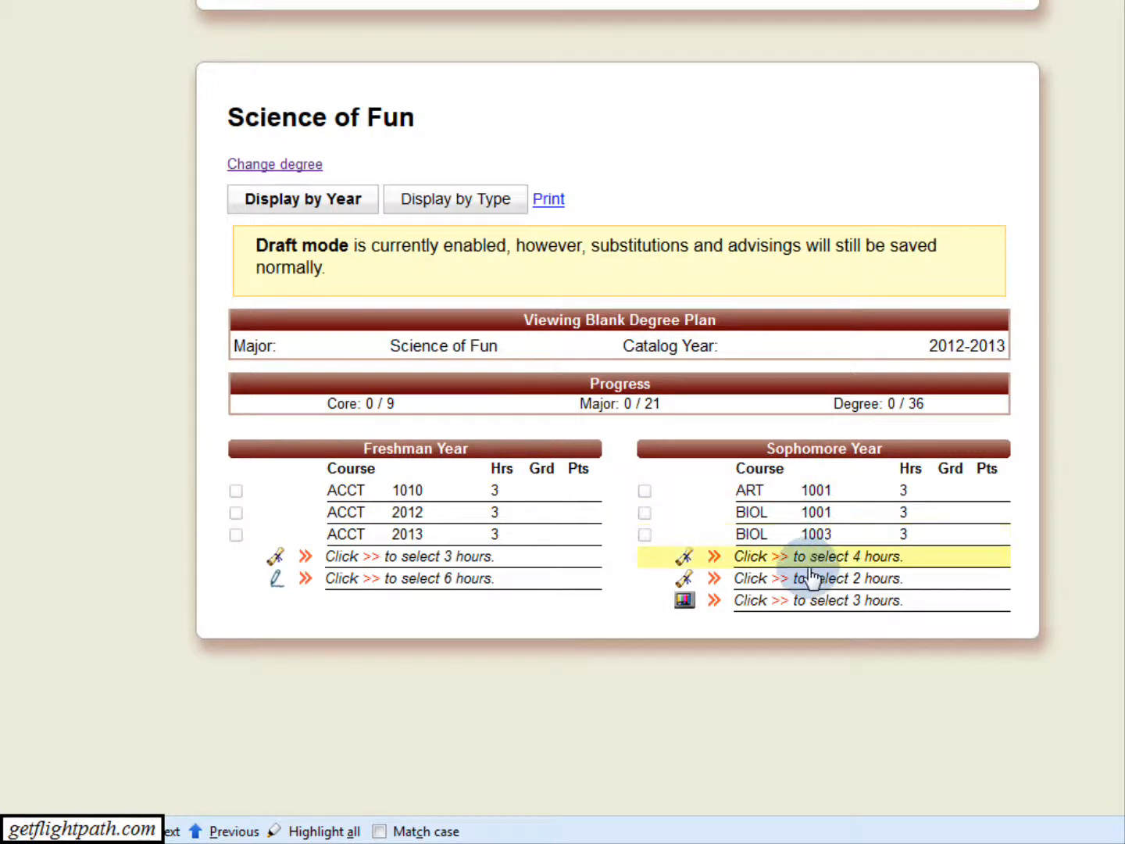
View the Sophomore Year block's Accounting Elective selection, then close it and the blank degree plan.
{"action": "left_click", "coordinate": [779, 561]}
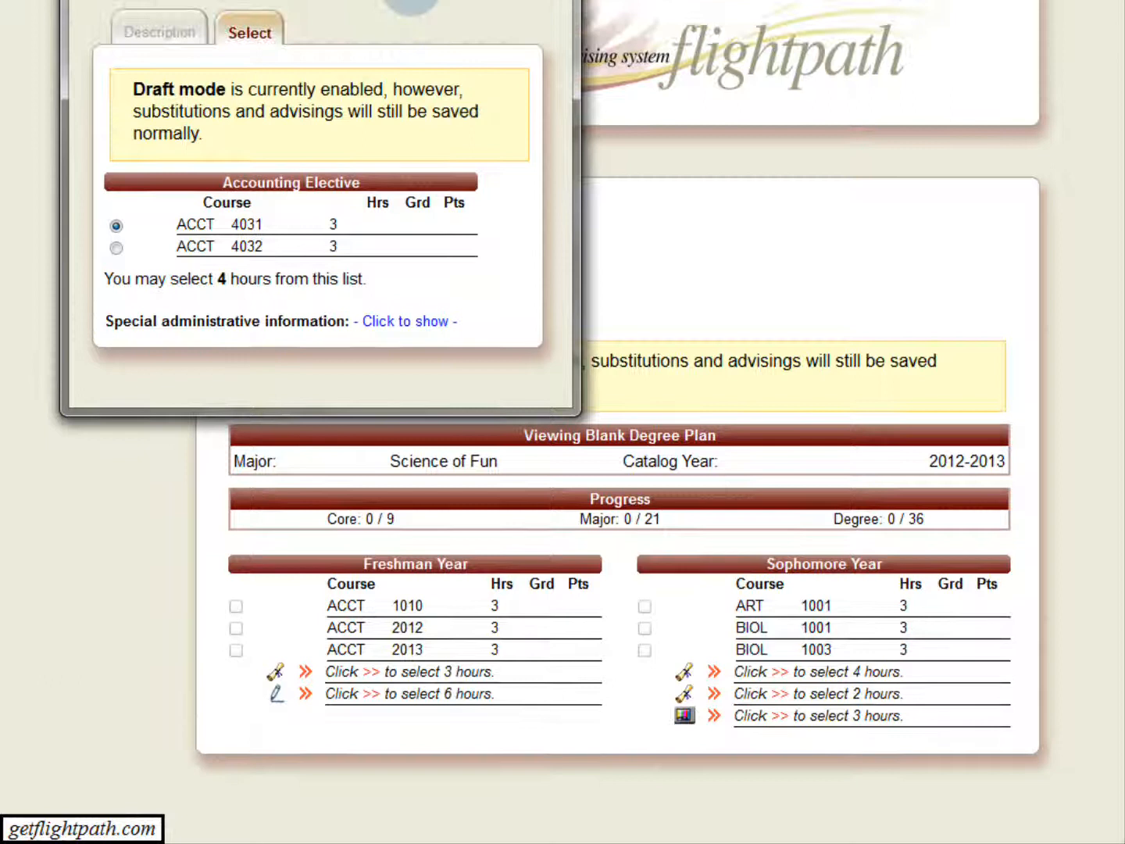
{"action": "left_click_drag", "start_coordinate": [420, 37], "coordinate": [544, 202]}
{"action": "left_click", "coordinate": [665, 218]}
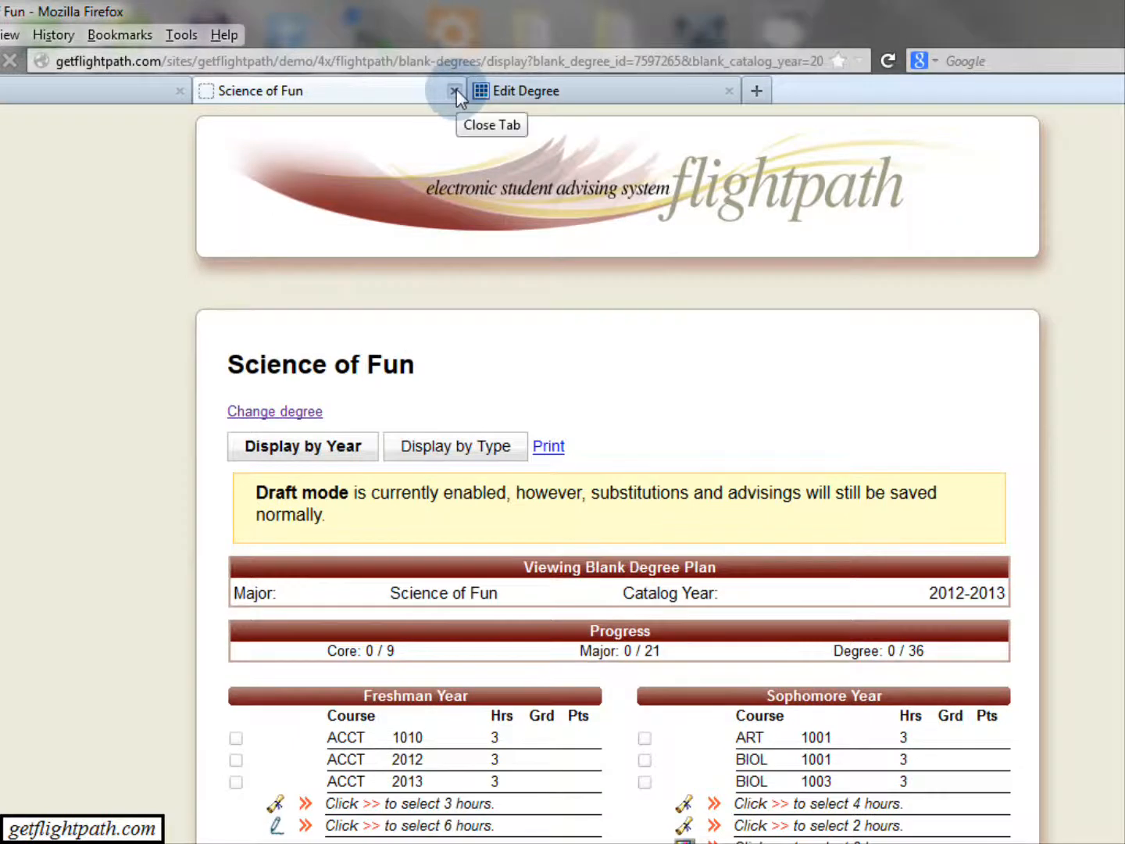
{"action": "left_click", "coordinate": [456, 89]}
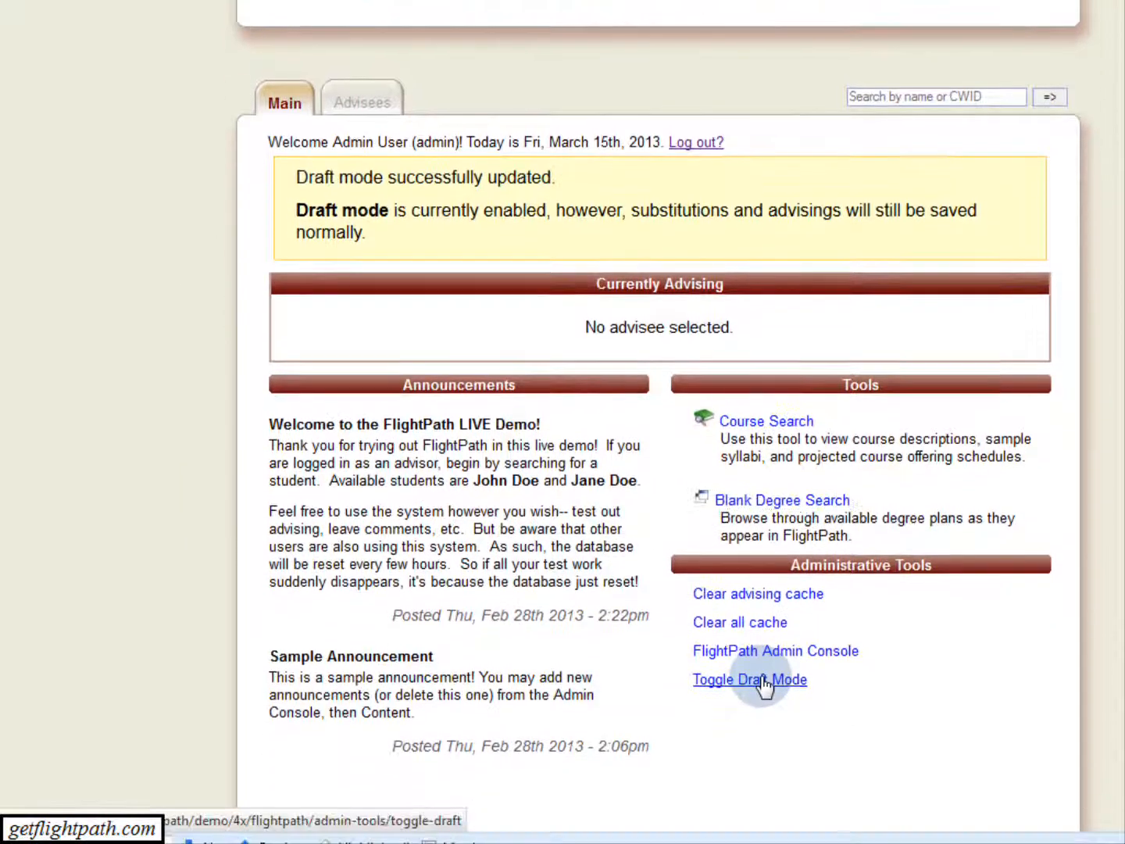
Set Enable Draft Mode to No and submit the change.
{"action": "left_click", "coordinate": [763, 681]}
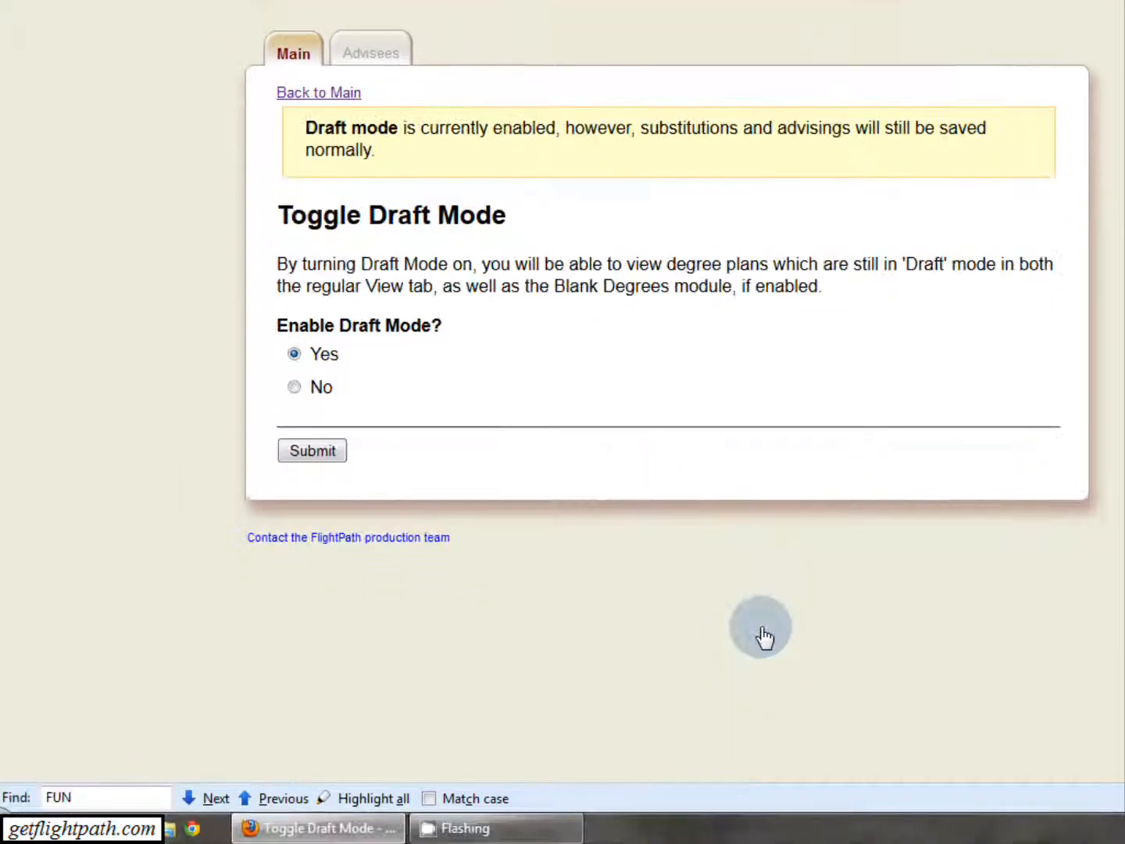
{"action": "left_click", "coordinate": [294, 387]}
{"action": "left_click", "coordinate": [303, 452]}
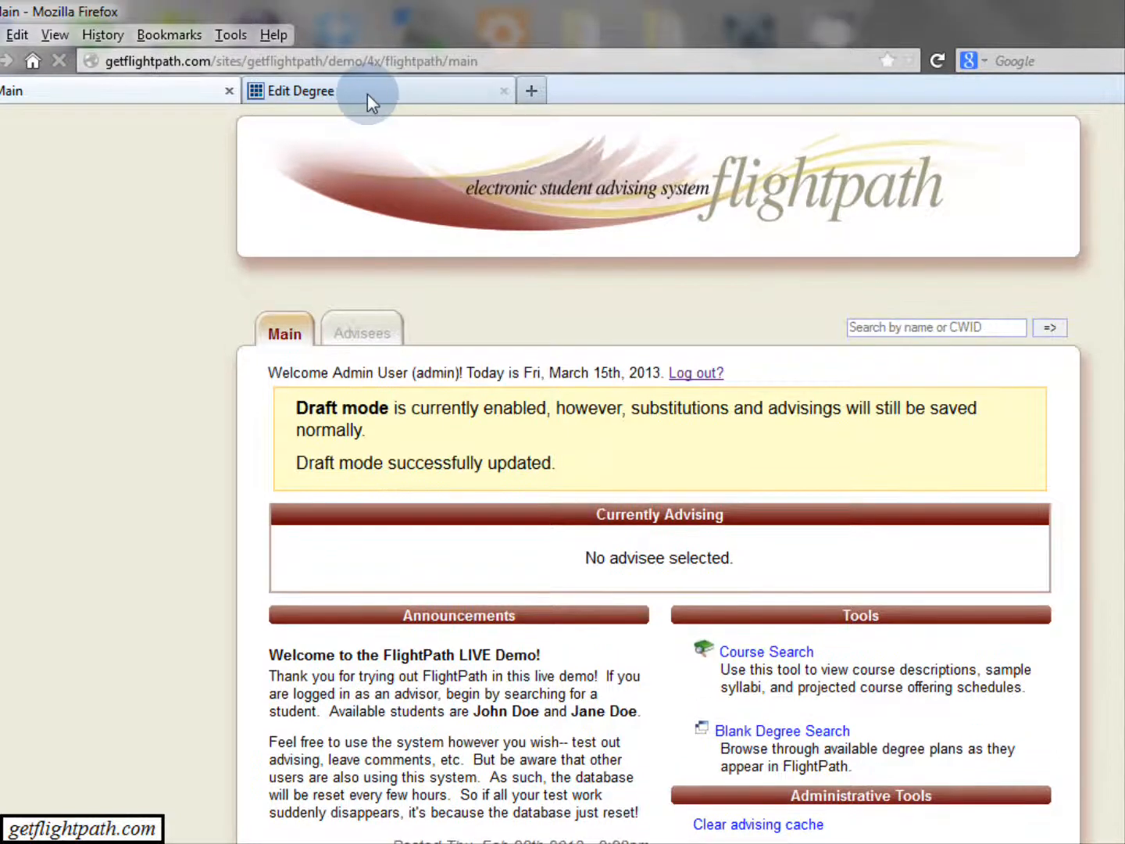
Apply the draft changes to the production database from the admin console, entering the Apply Draft Changes password.
{"action": "left_click", "coordinate": [367, 94]}
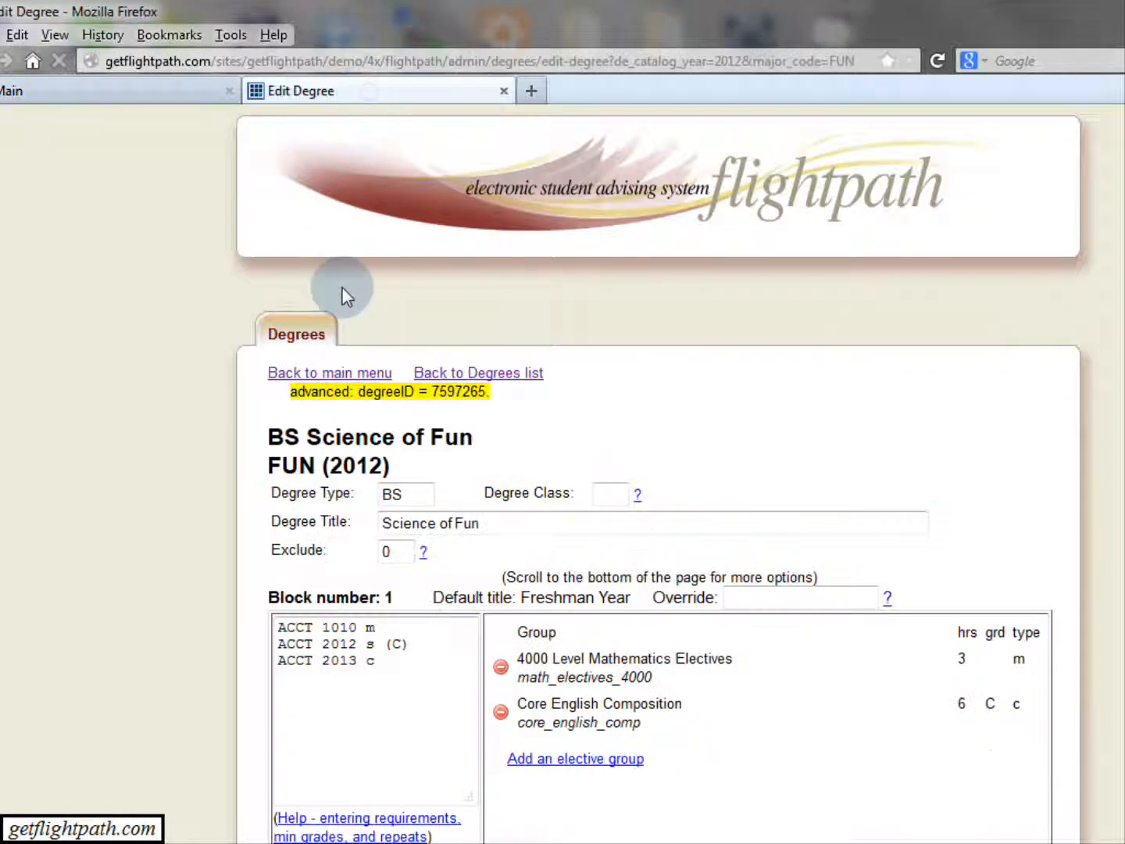
{"action": "left_click", "coordinate": [358, 369]}
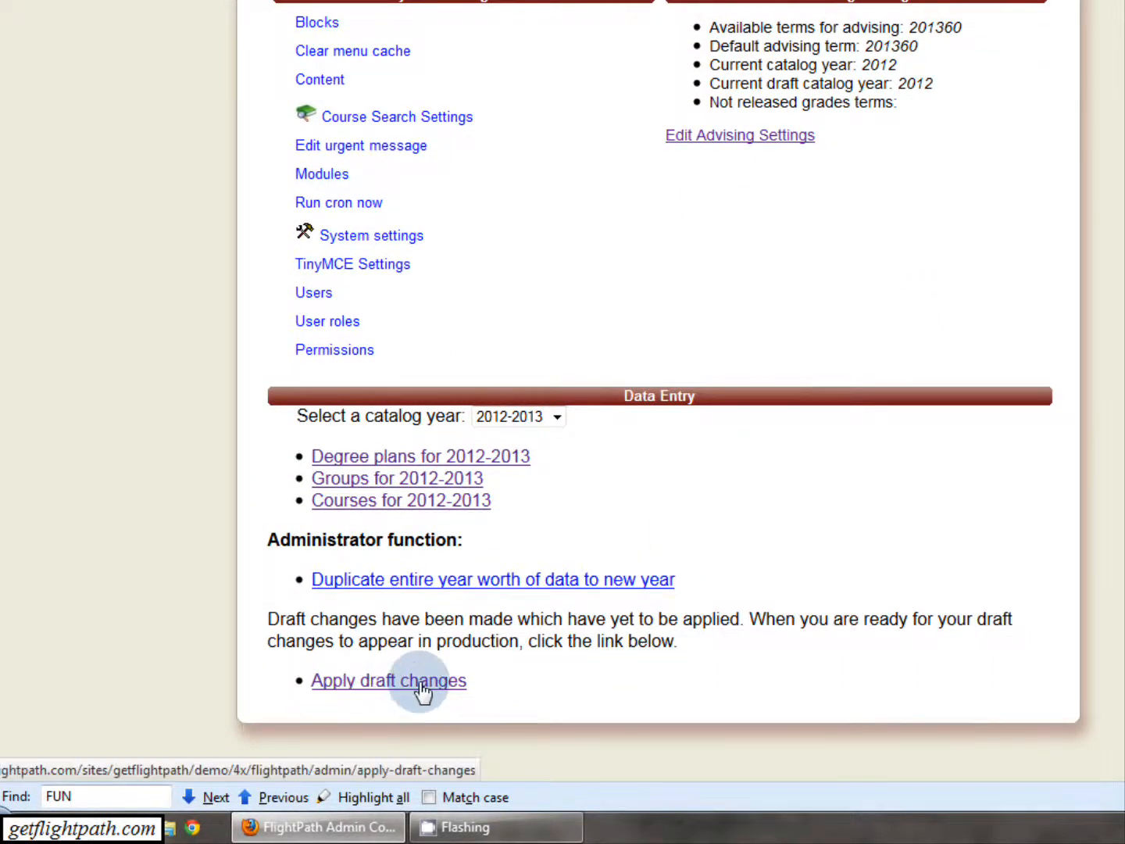
{"action": "left_click", "coordinate": [422, 690]}
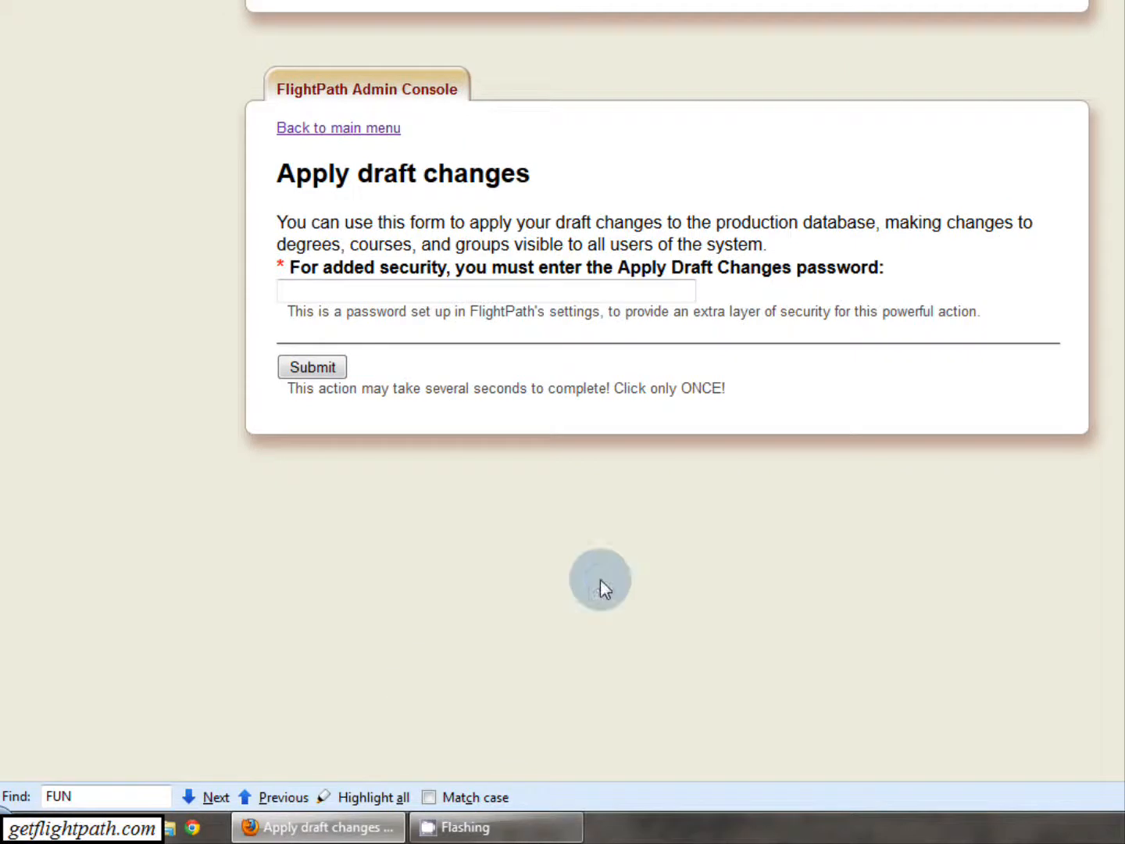
{"action": "left_click", "coordinate": [535, 293]}
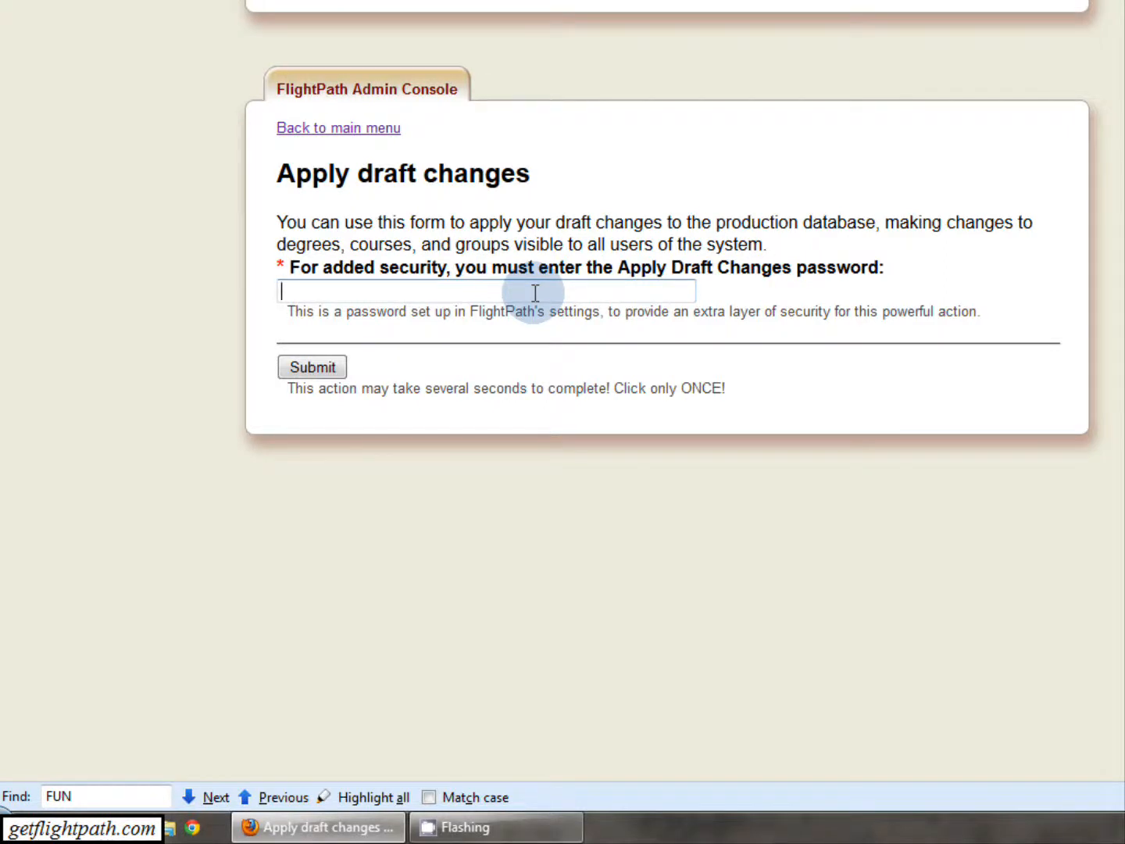
{"action": "type", "text": "••••••"}
{"action": "left_click", "coordinate": [343, 370]}
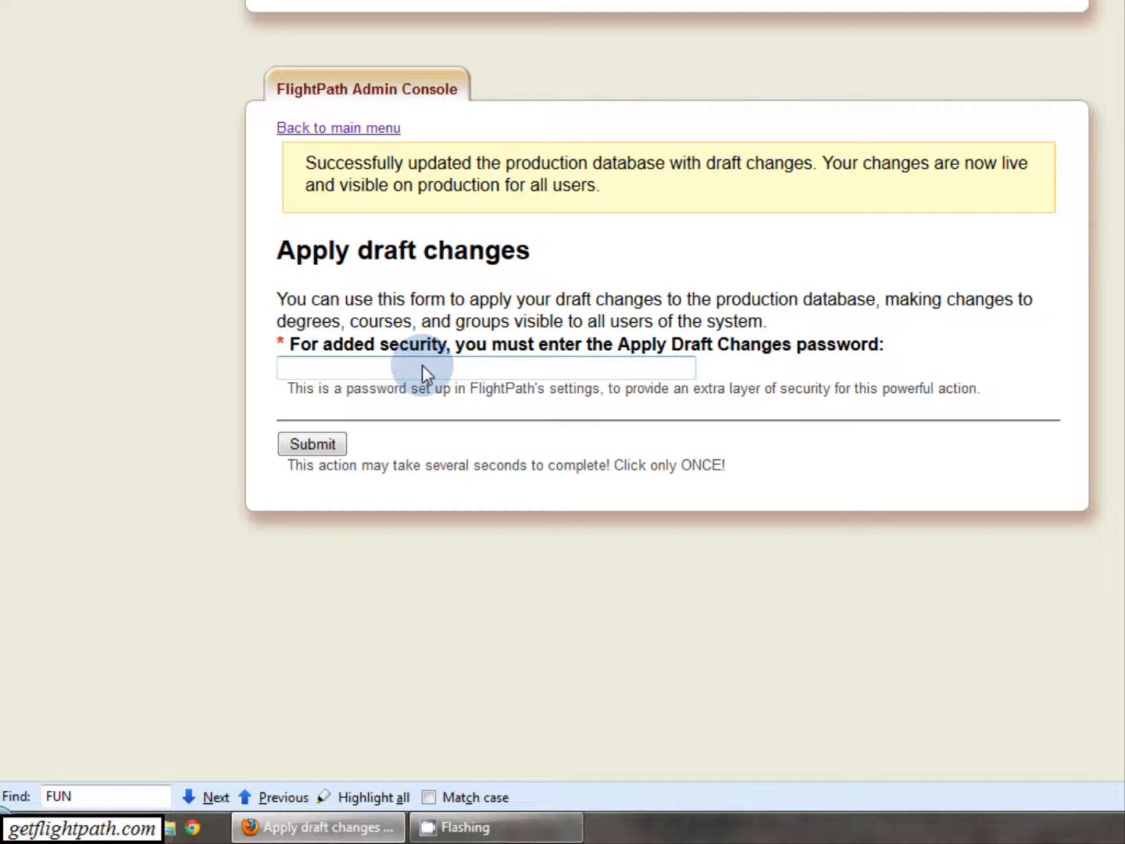
Return to the admin console's main menu and switch back to the FlightPath Main page.
{"action": "left_click", "coordinate": [374, 129]}
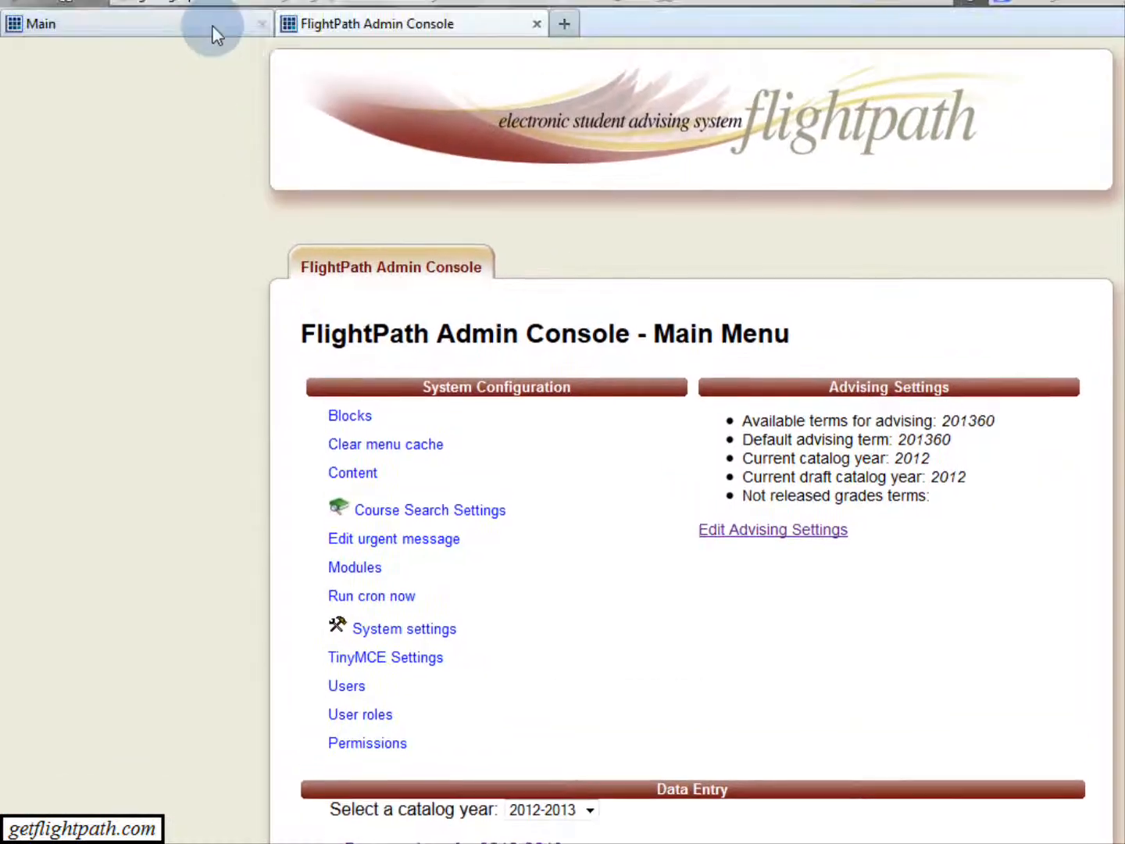
{"action": "left_click", "coordinate": [217, 34]}
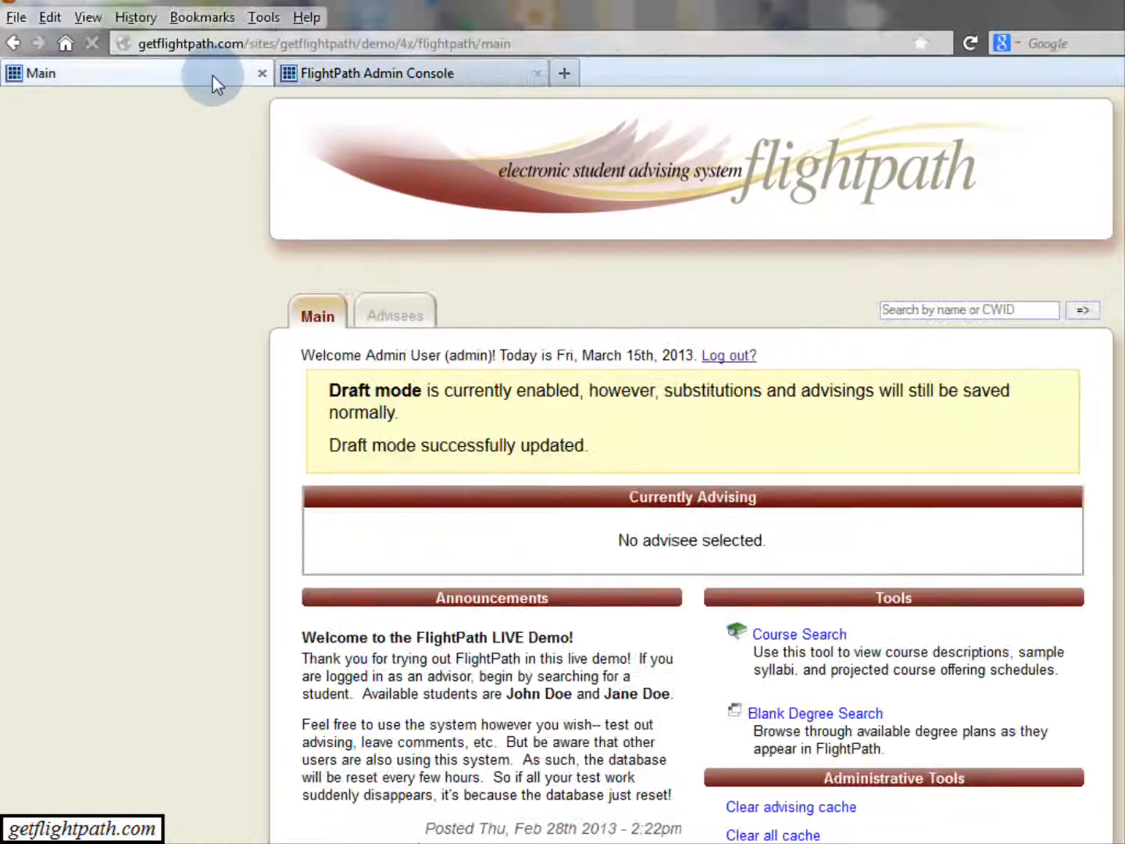
Search the advisees by the student's last name and open the record of the freshman with major code COSC.
{"action": "left_click", "coordinate": [412, 272]}
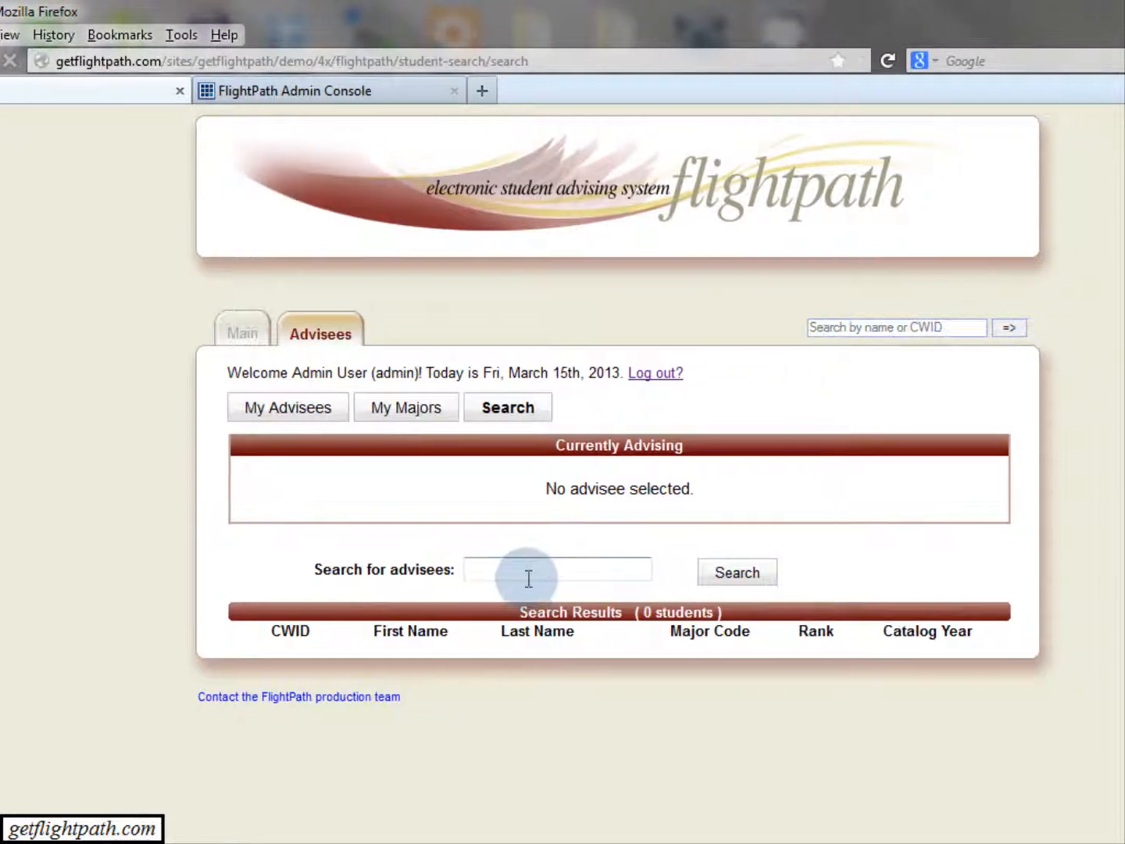
{"action": "left_click", "coordinate": [528, 578]}
{"action": "type", "text": "doe"}
{"action": "key", "text": "Return"}
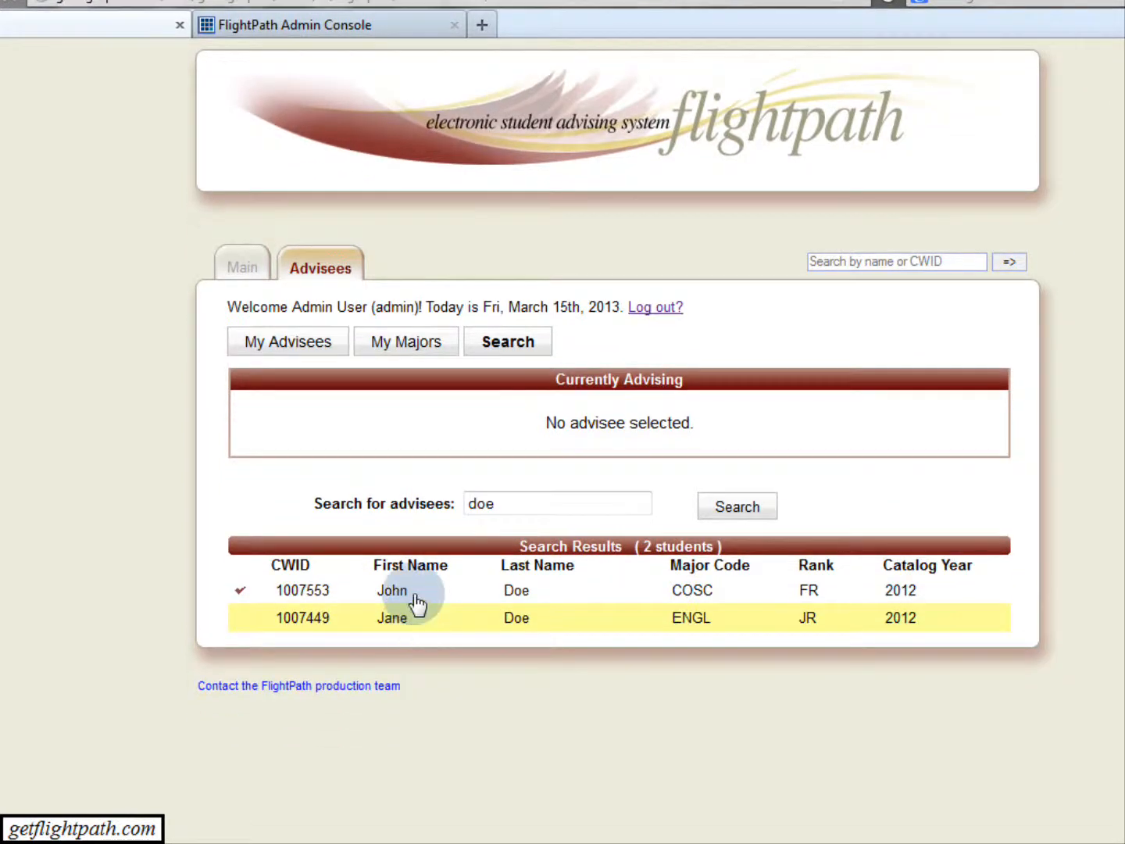
{"action": "left_click", "coordinate": [422, 596]}
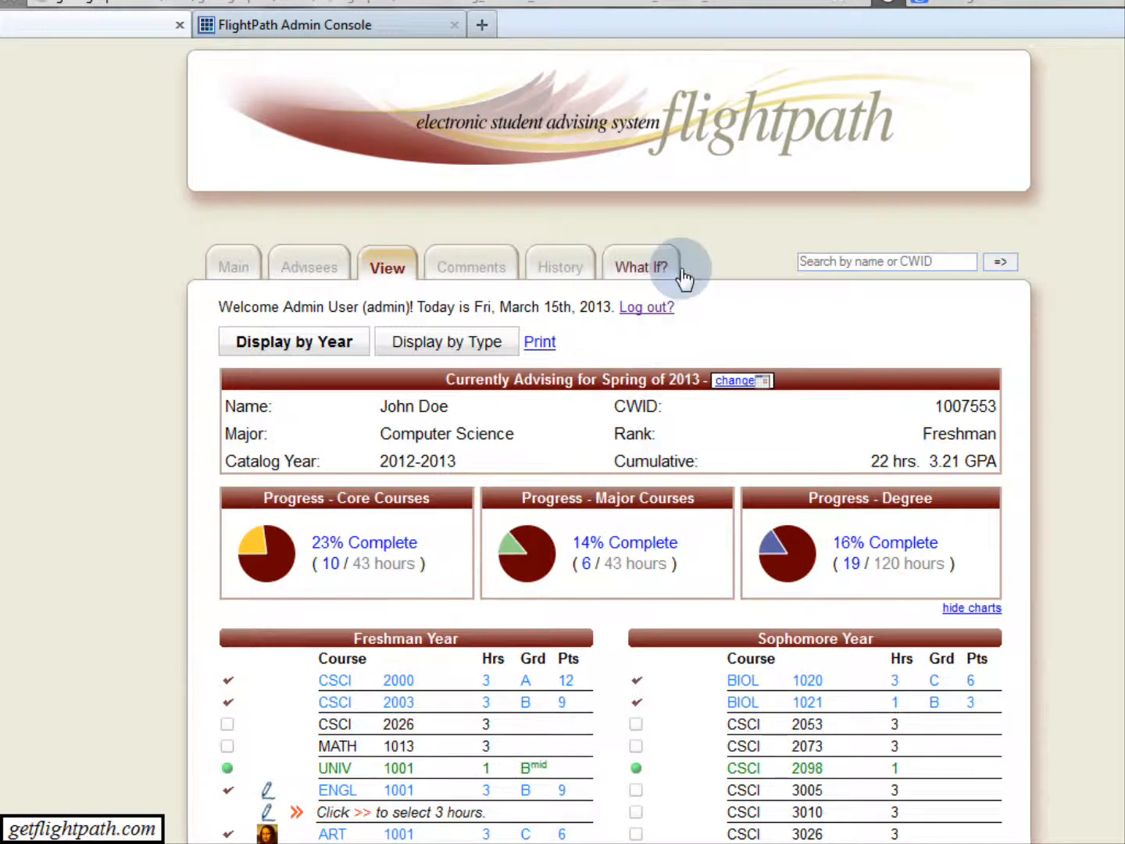
Try out Science of Fun as the student's What If major and review the resulting degree plan's year blocks and excess credits.
{"action": "left_click", "coordinate": [683, 274]}
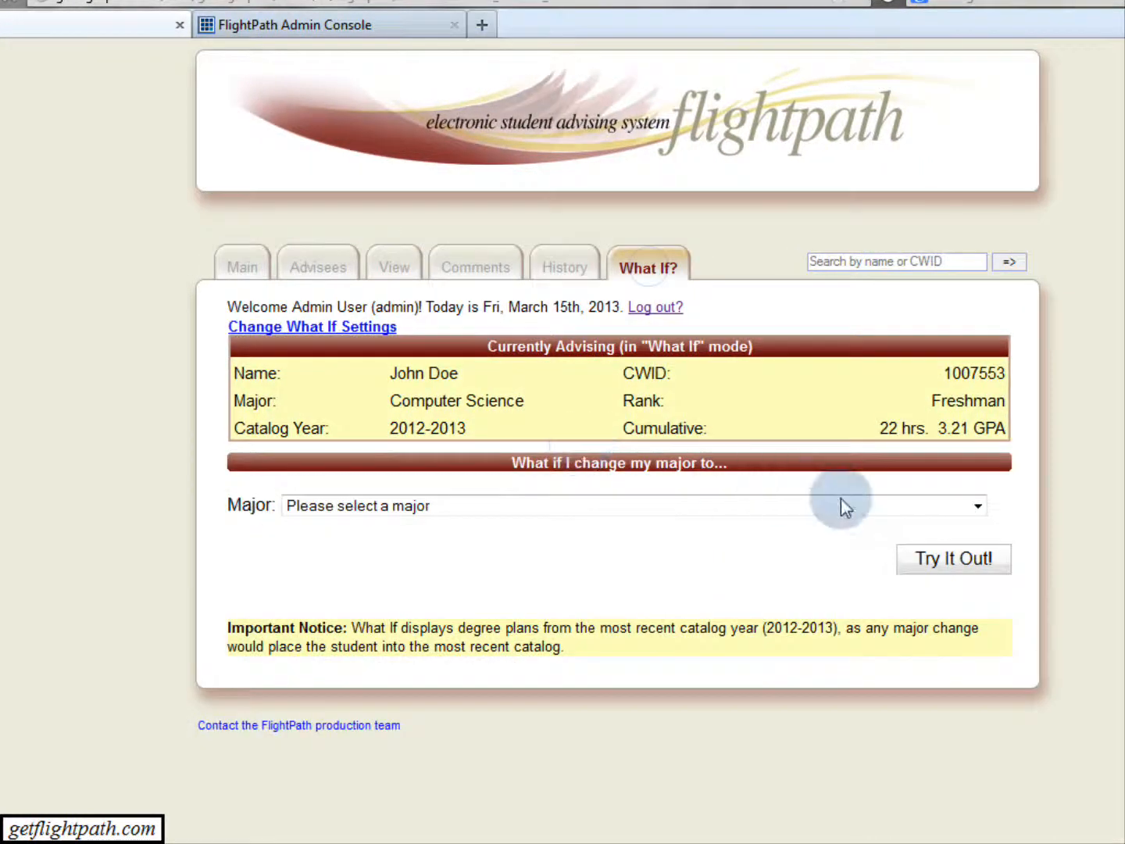
{"action": "left_click", "coordinate": [841, 503]}
{"action": "left_click_drag", "start_coordinate": [976, 574], "coordinate": [978, 689]}
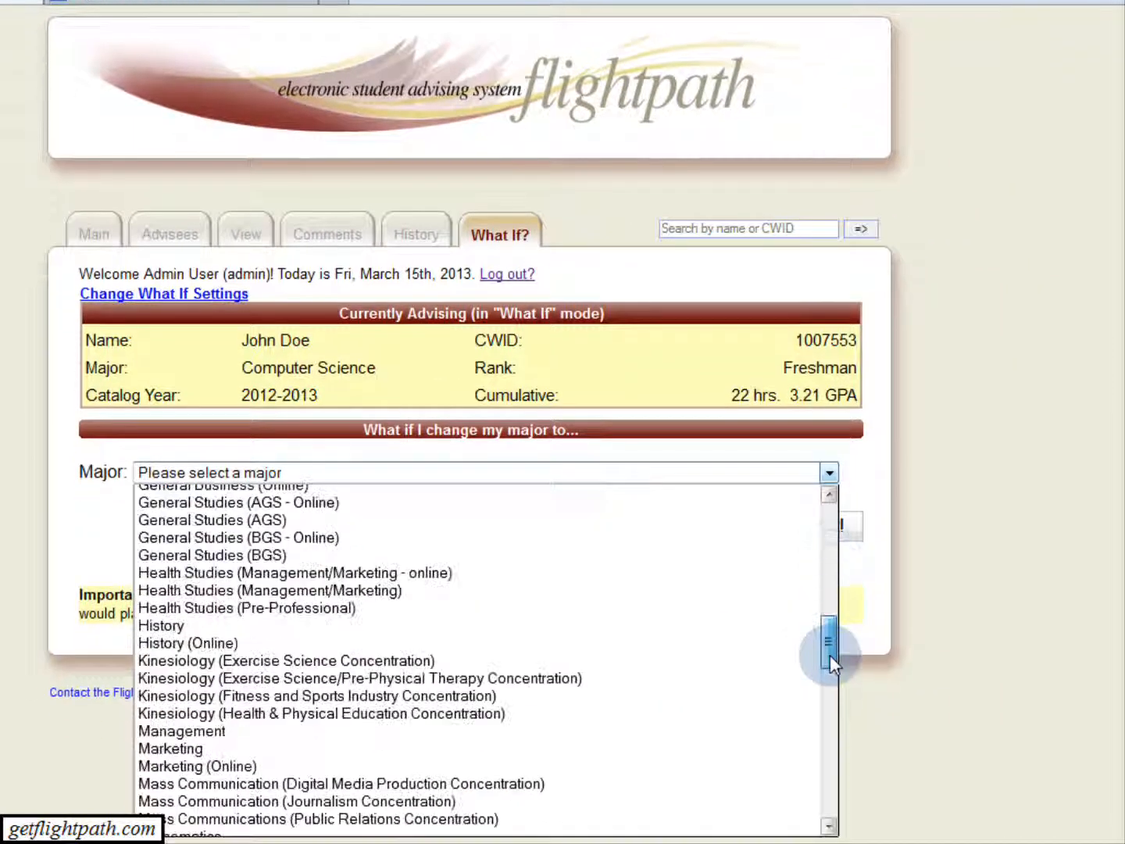
{"action": "left_click_drag", "start_coordinate": [830, 654], "coordinate": [830, 783]}
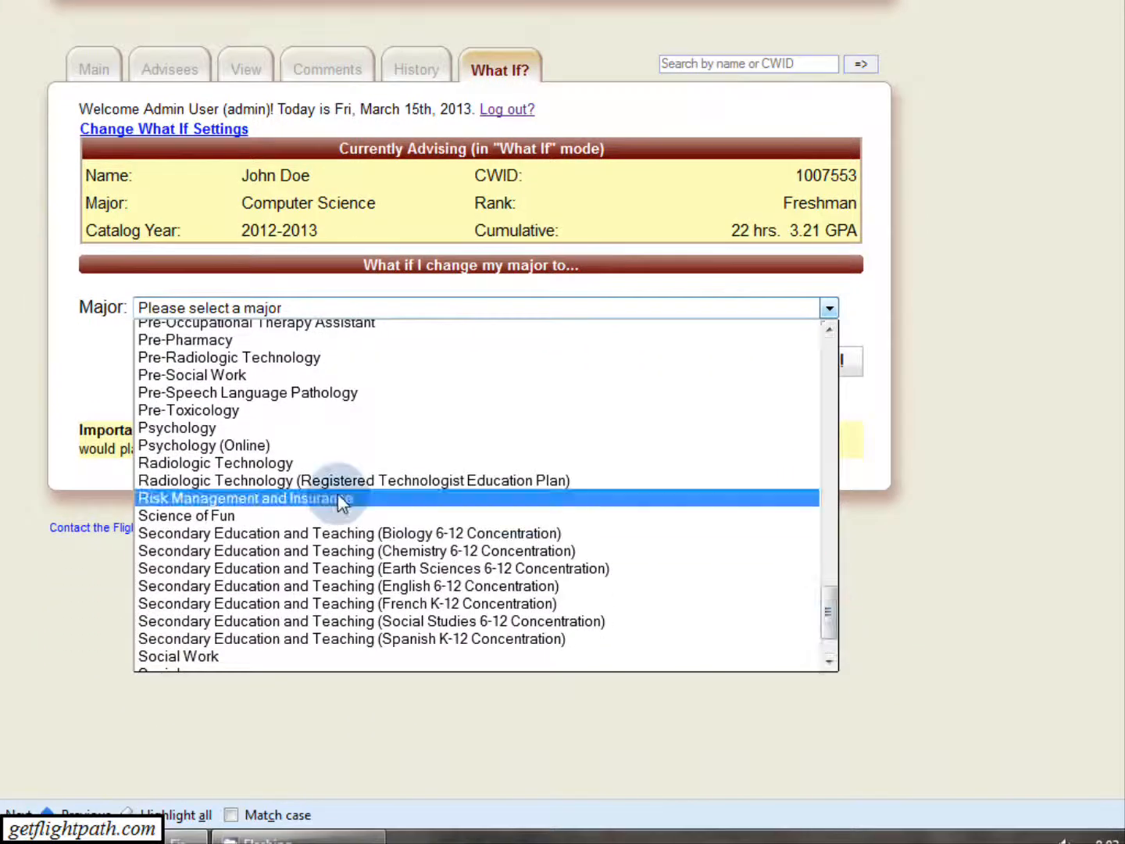
{"action": "left_click", "coordinate": [298, 516]}
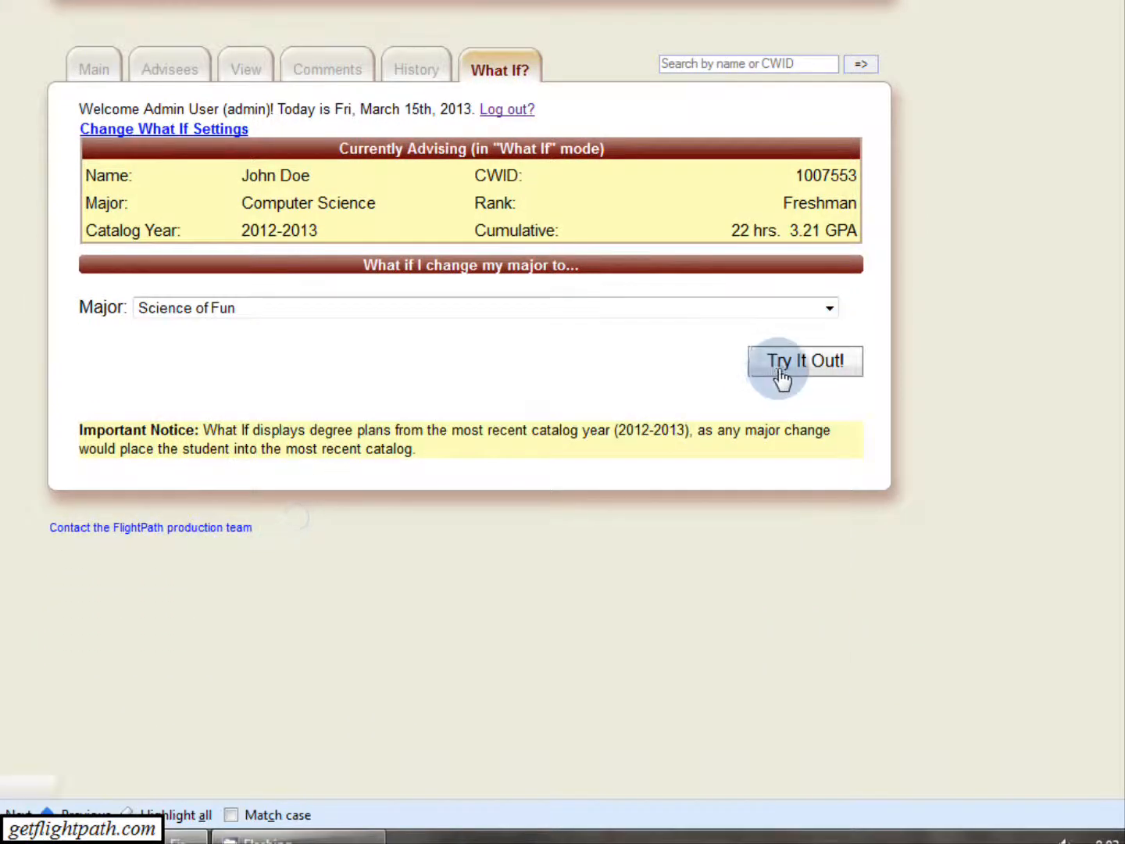
{"action": "left_click", "coordinate": [781, 374]}
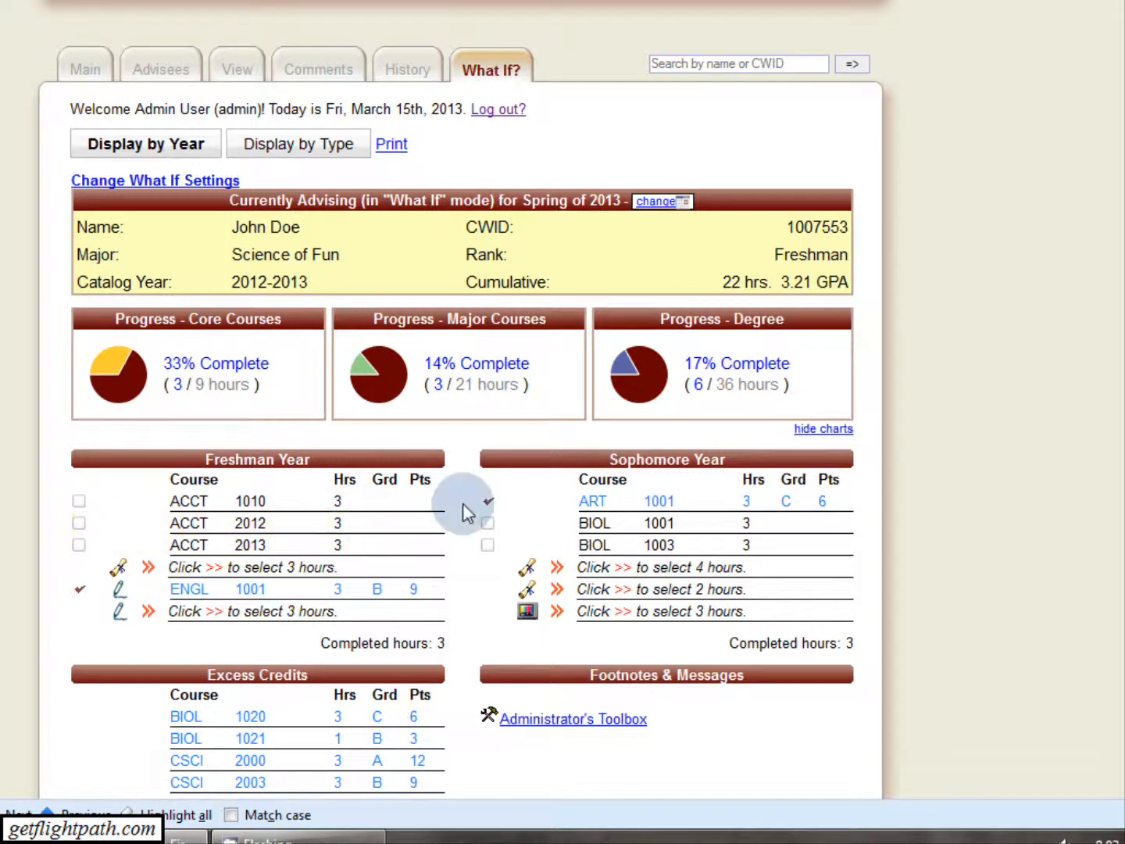
{"action": "scroll", "coordinate": [477, 492], "scroll_direction": "down", "scroll_amount": 3}
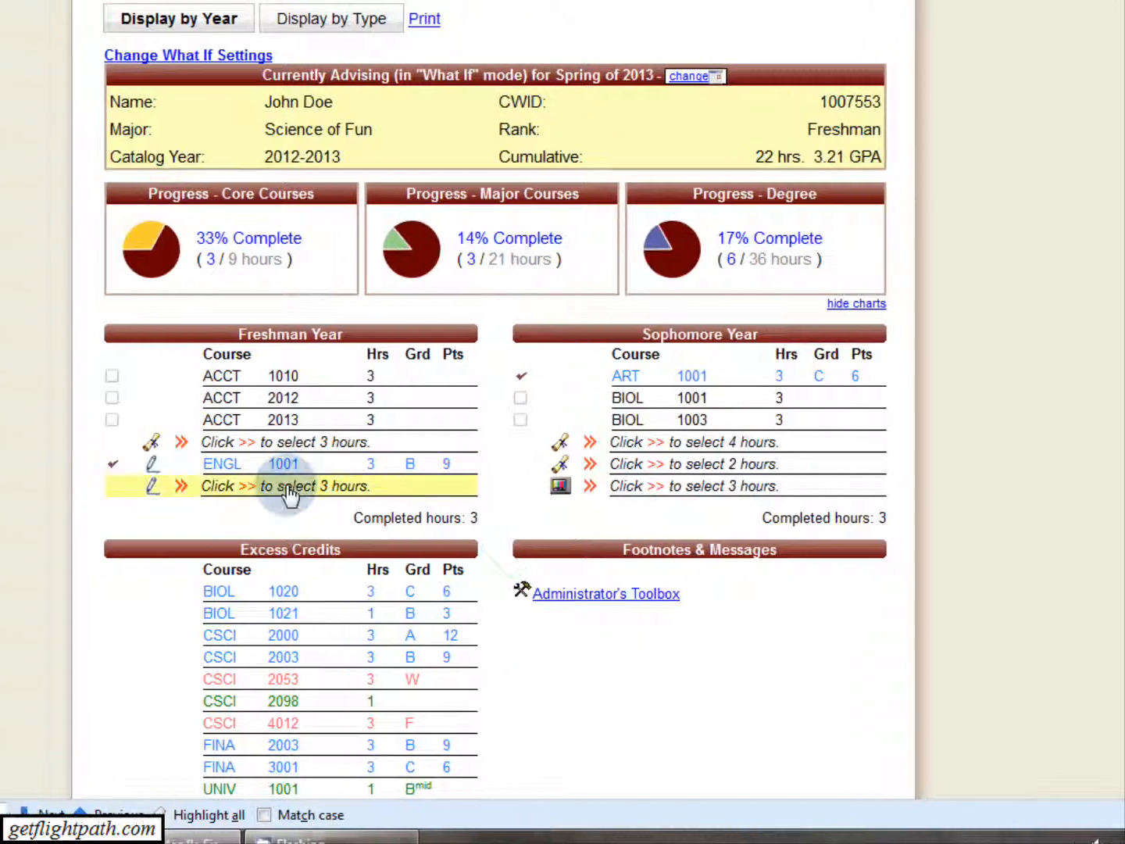